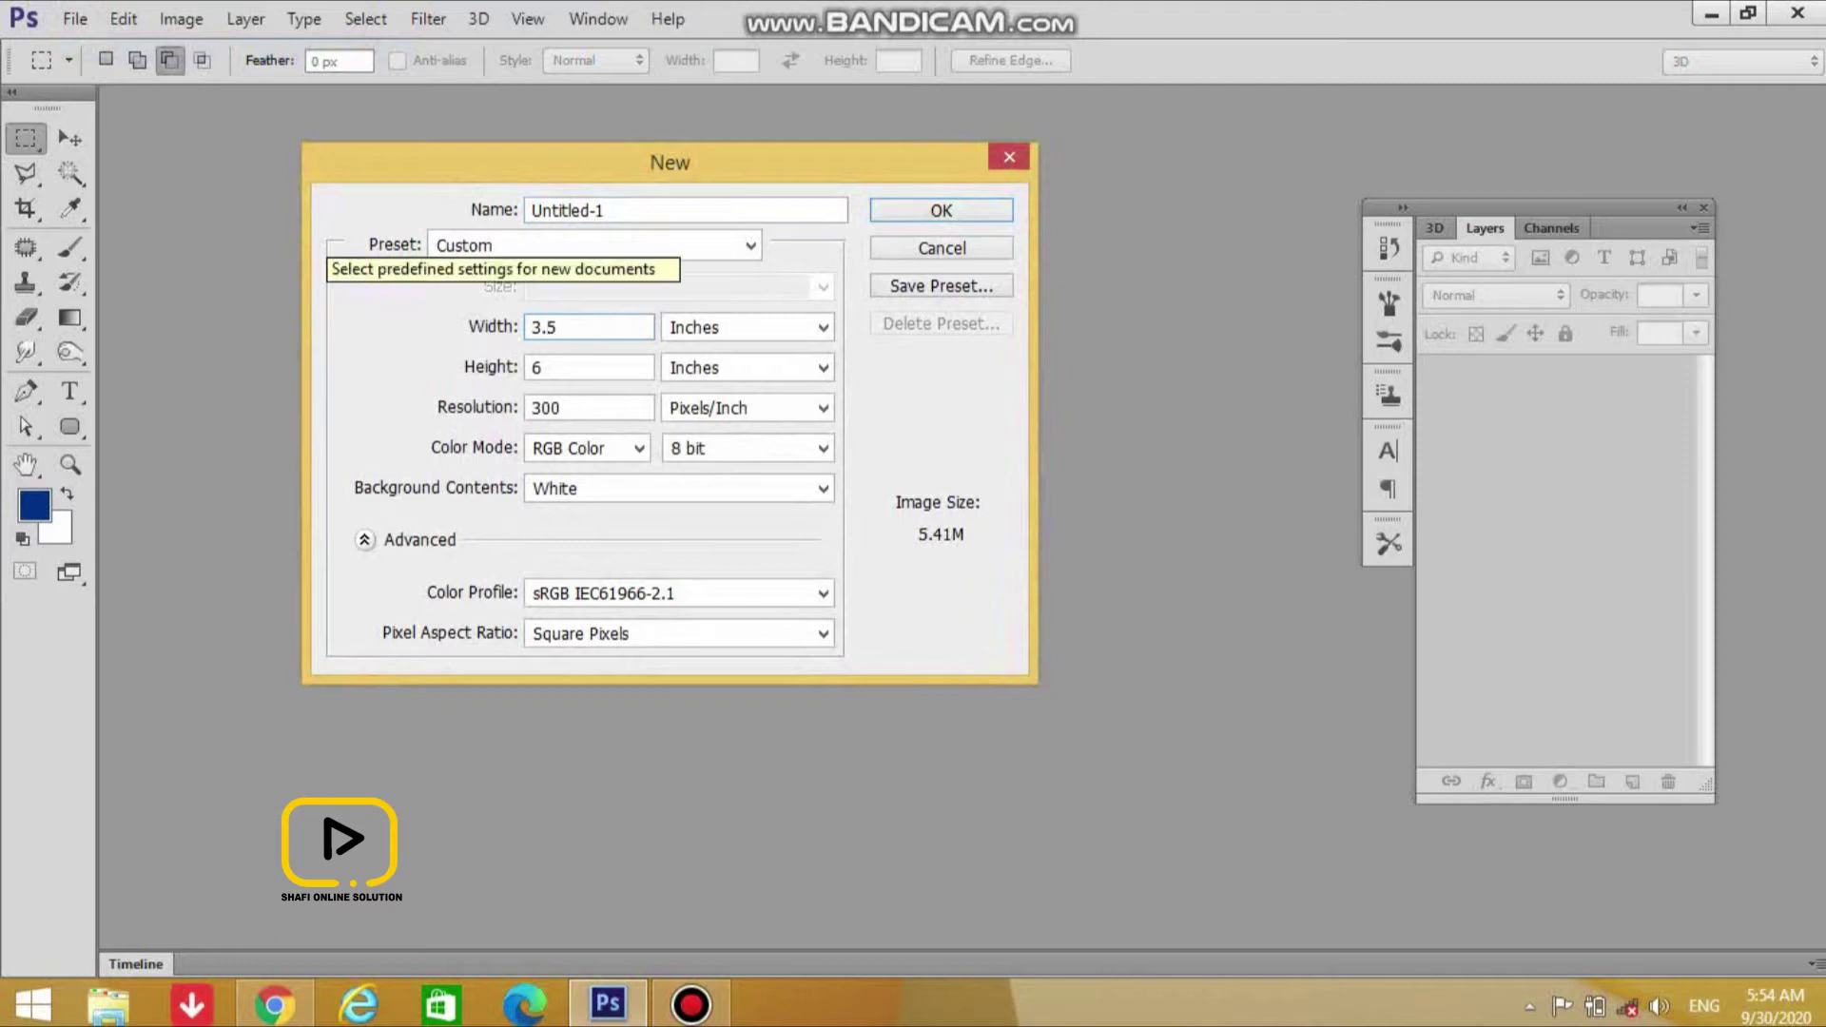
Create a new white RGB document 3.5 cm wide and 4.5 cm high at 300 pixels/inch
{"action": "key", "text": "Tab"}
{"action": "key", "text": "Down"}
{"action": "key", "text": "Down"}
{"action": "key", "text": "Up"}
{"action": "key", "text": "Tab"}
{"action": "type", "text": "4.5"}
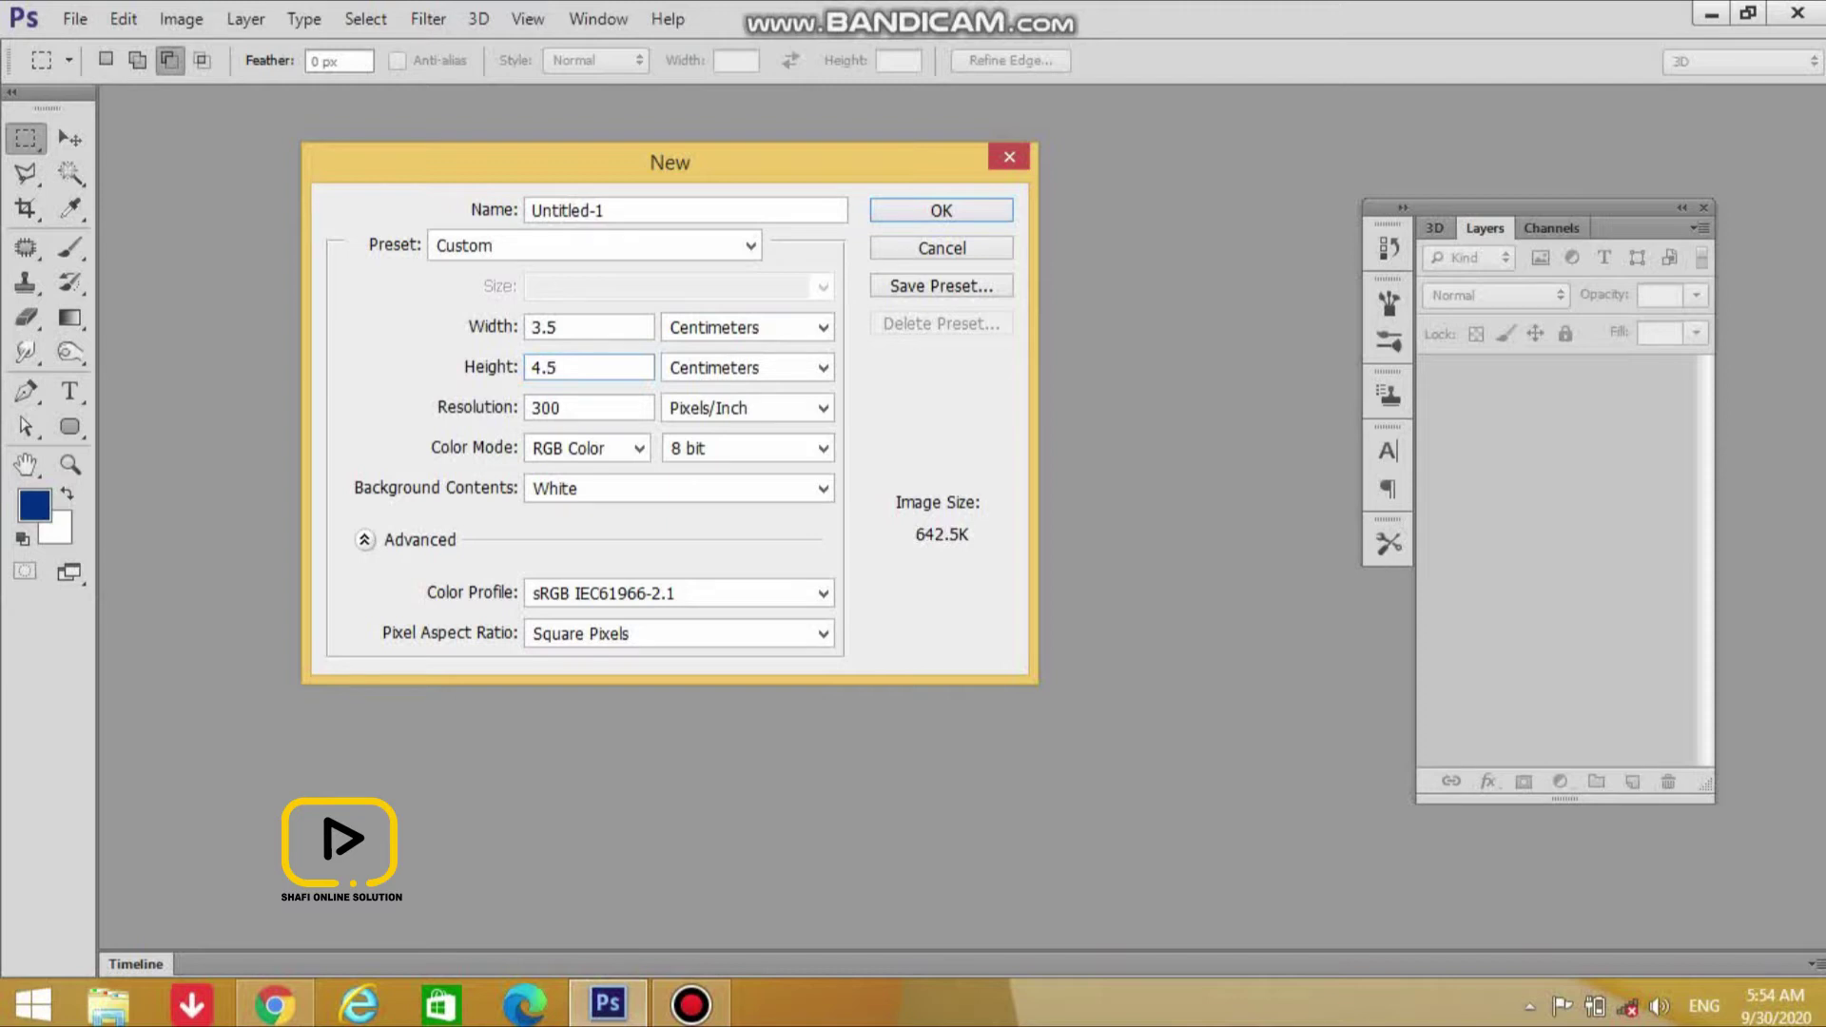
{"action": "key", "text": "Tab"}
{"action": "key", "text": "Tab"}
{"action": "key", "text": "Return"}
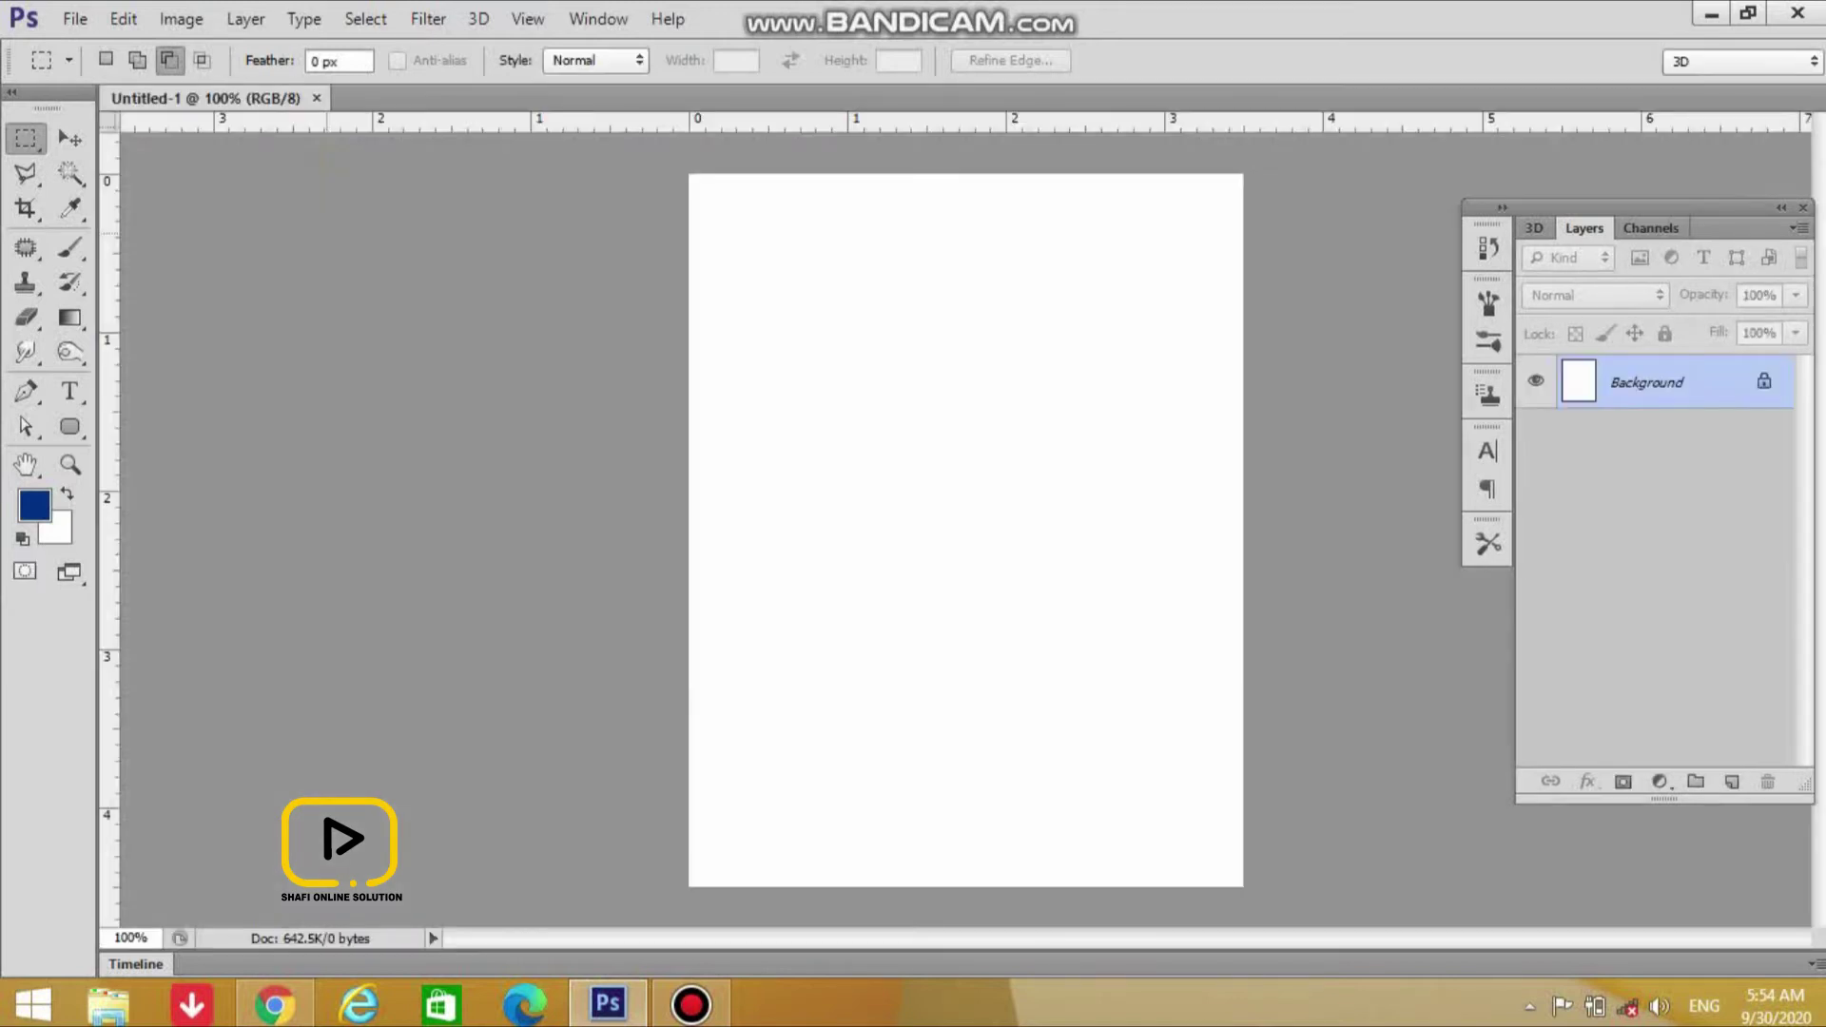
Open the portrait photo of the man in the striped shirt from the fifa folder on drive D
{"action": "key", "text": "ctrl+o"}
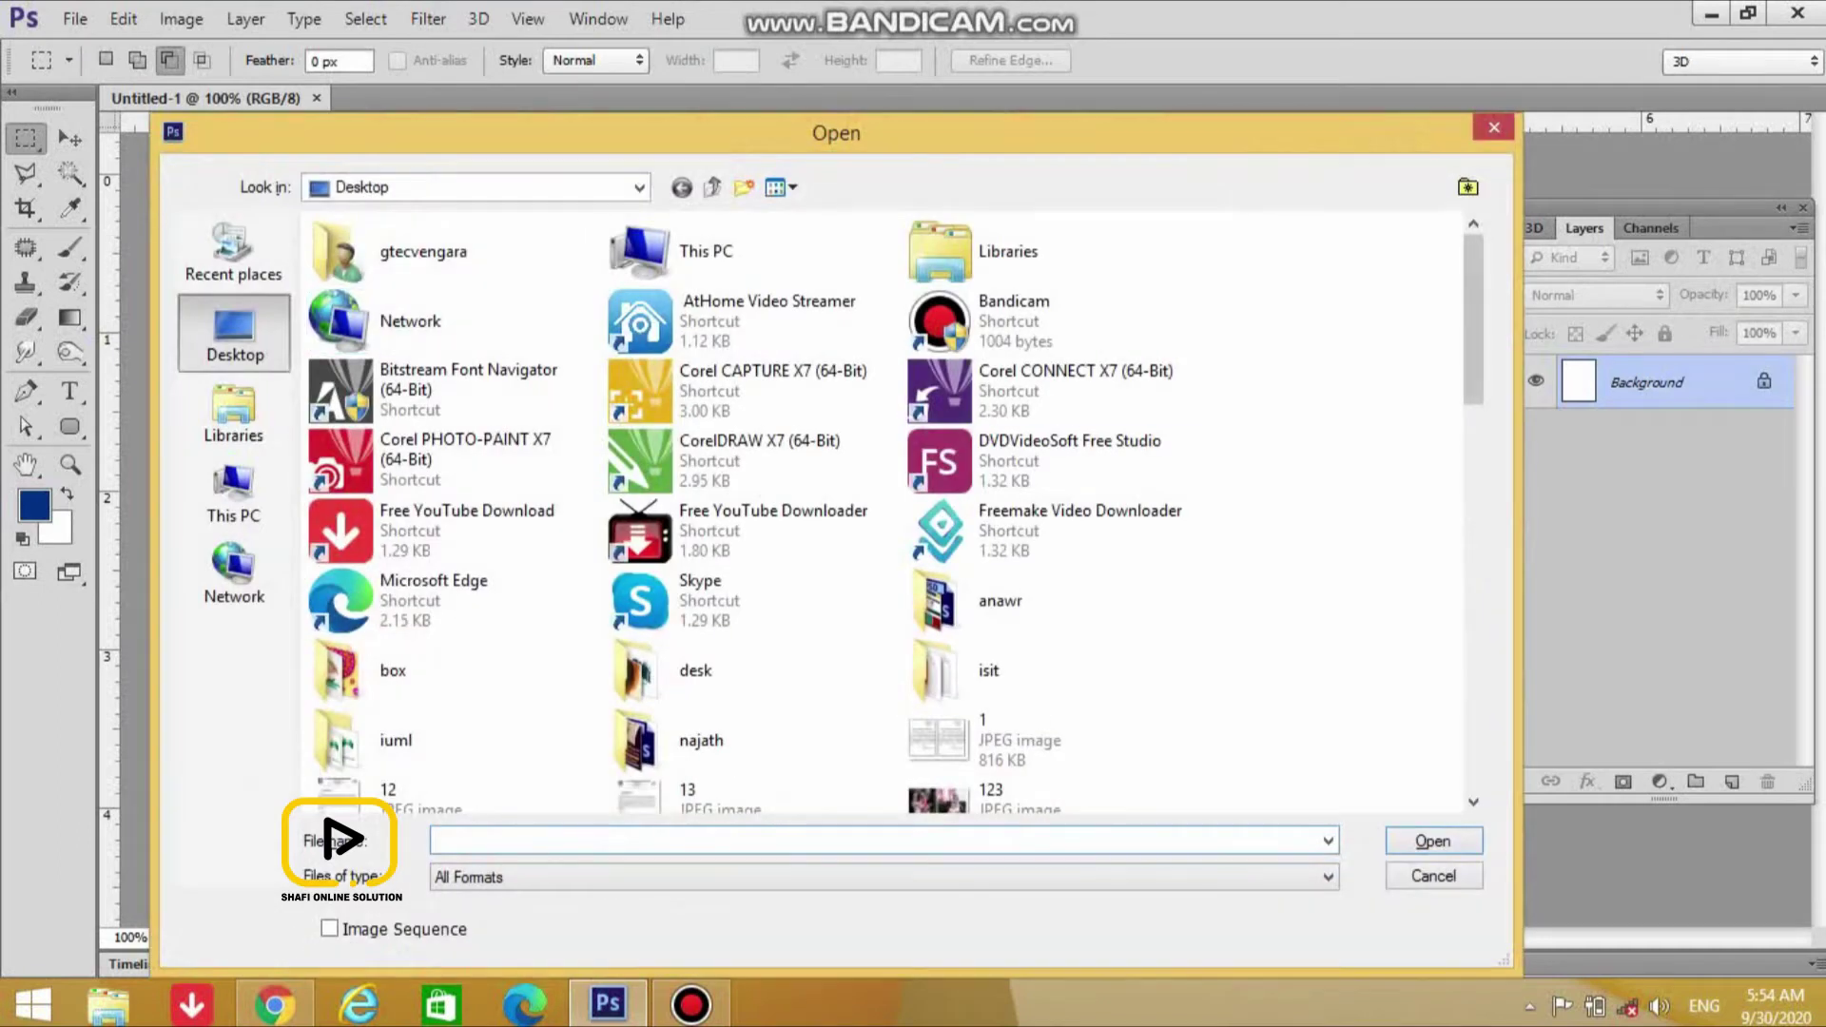
{"action": "left_click_drag", "start_coordinate": [1473, 371], "coordinate": [1473, 527]}
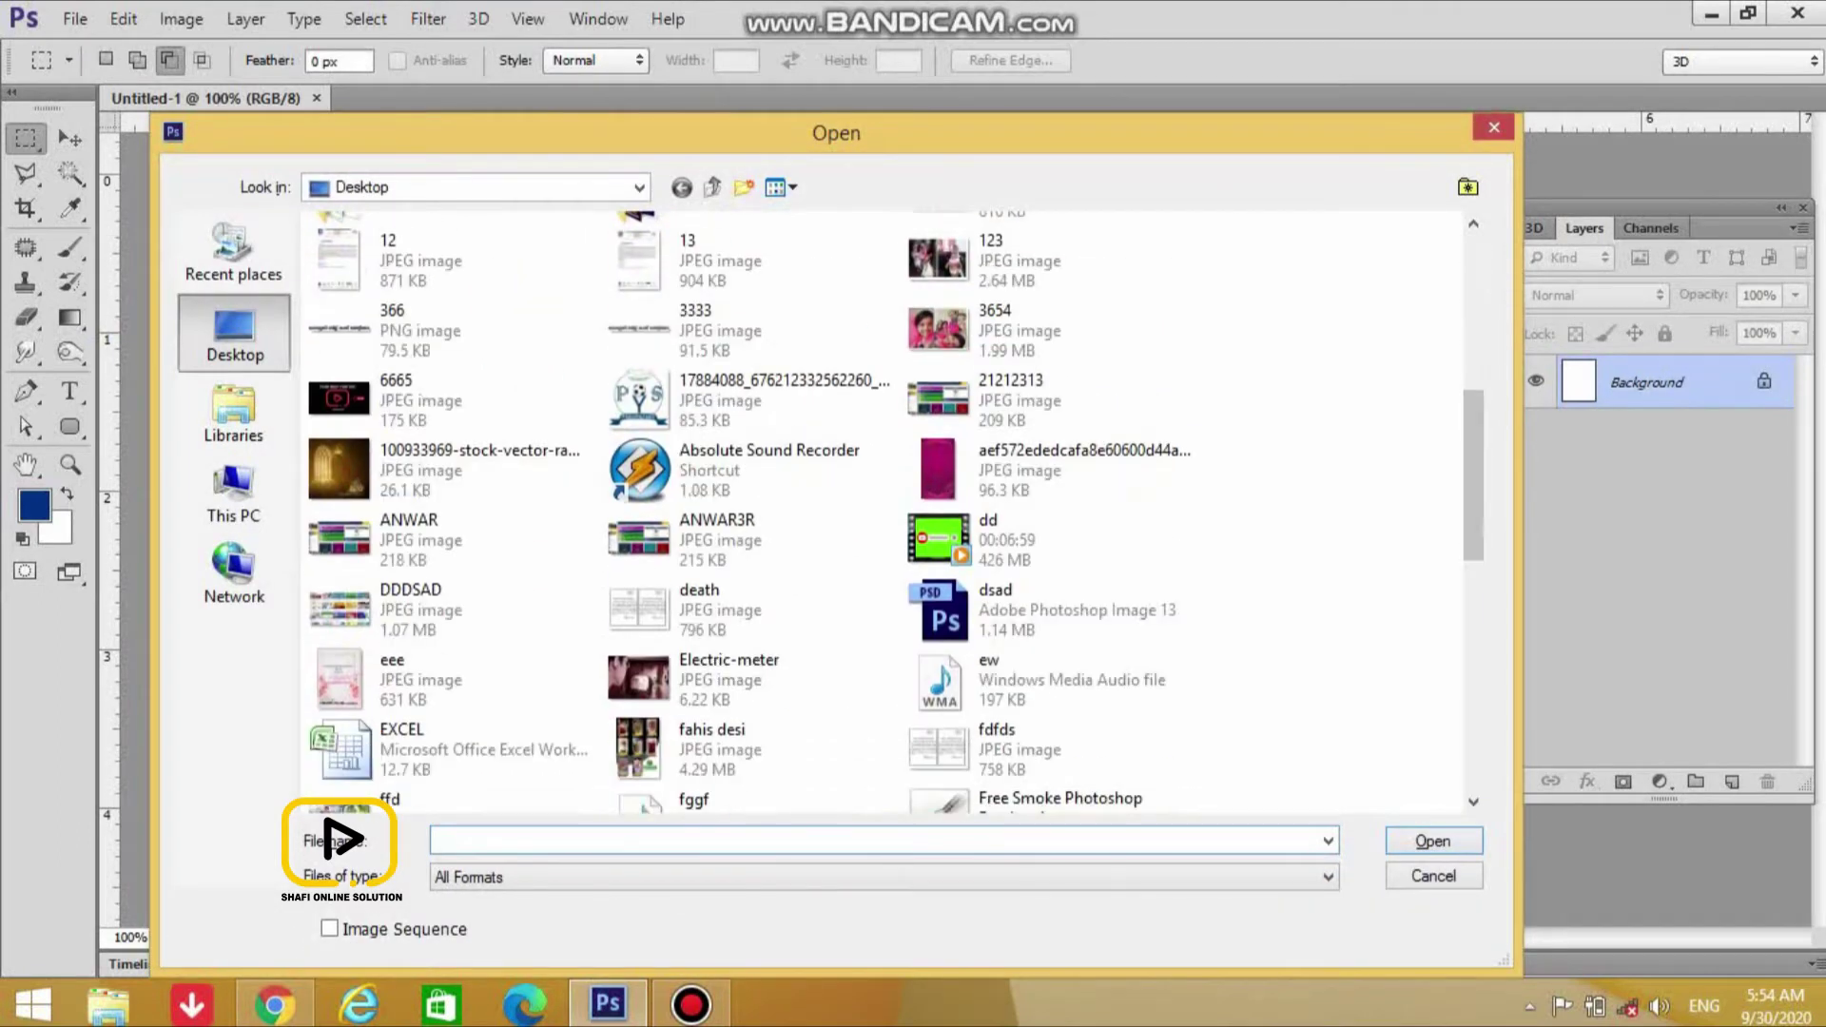
{"action": "left_click", "coordinate": [234, 494]}
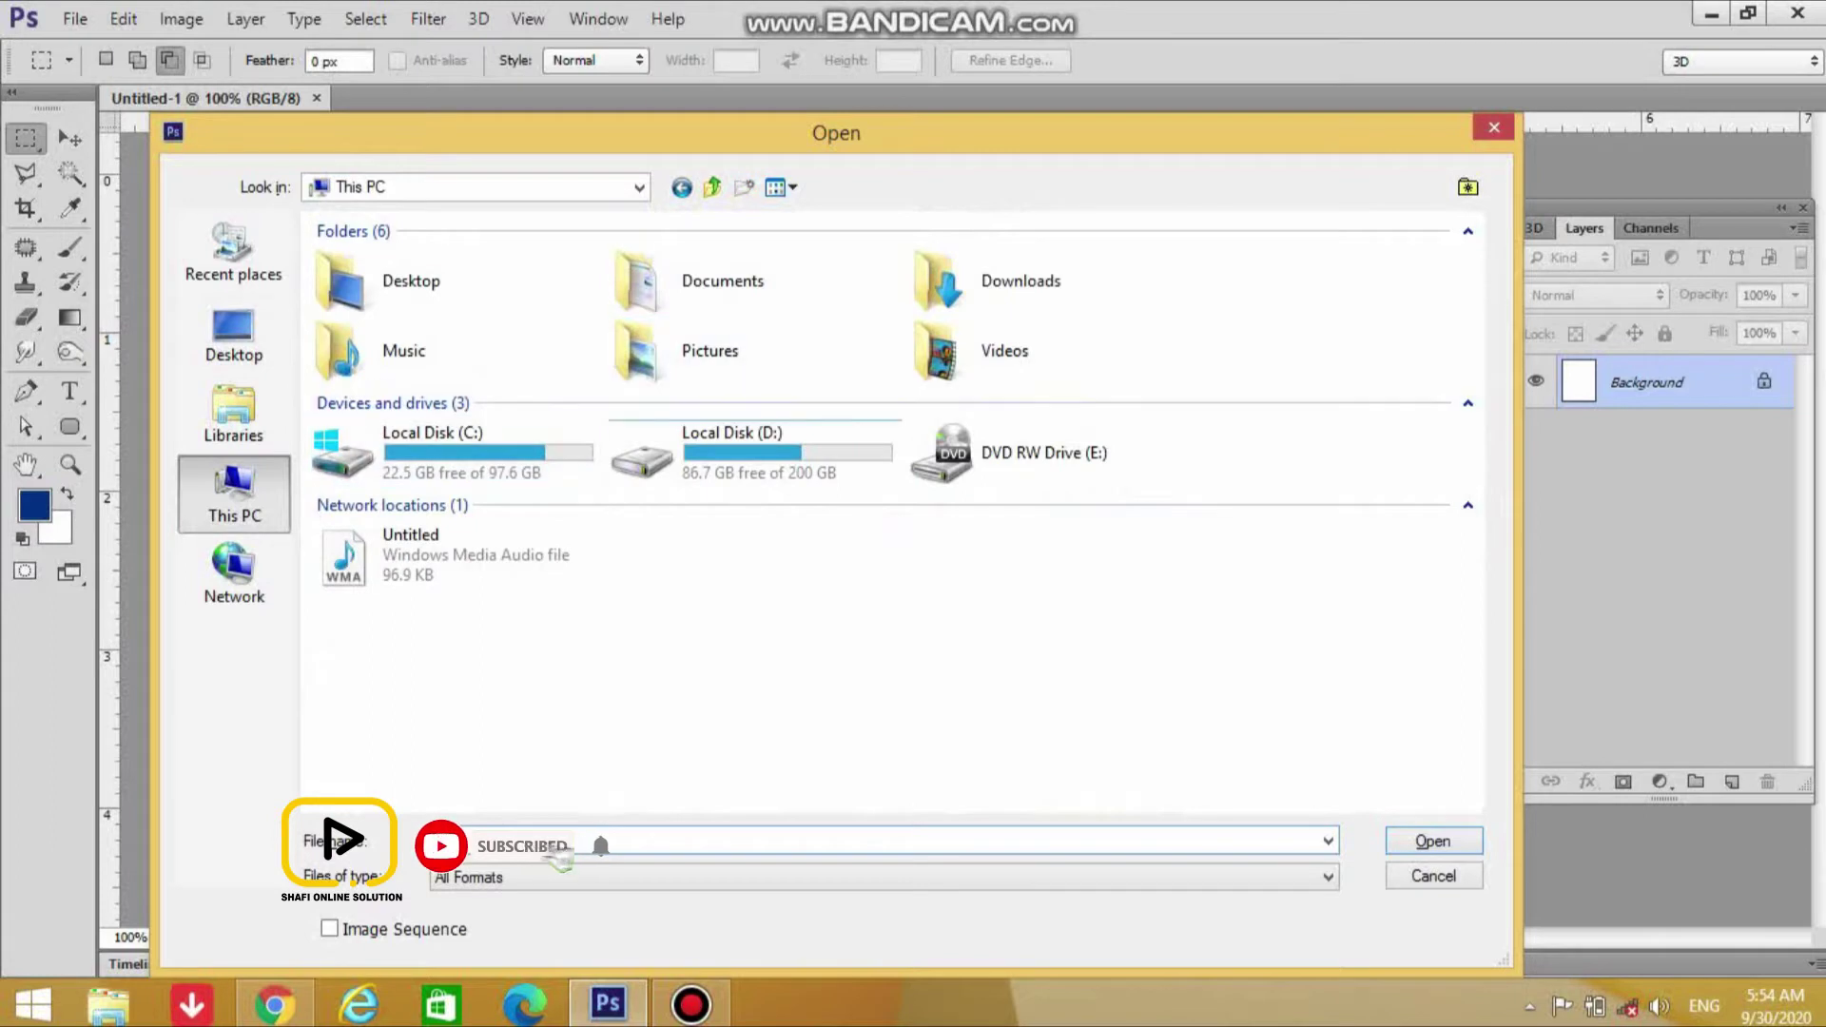
{"action": "double_click", "coordinate": [756, 452]}
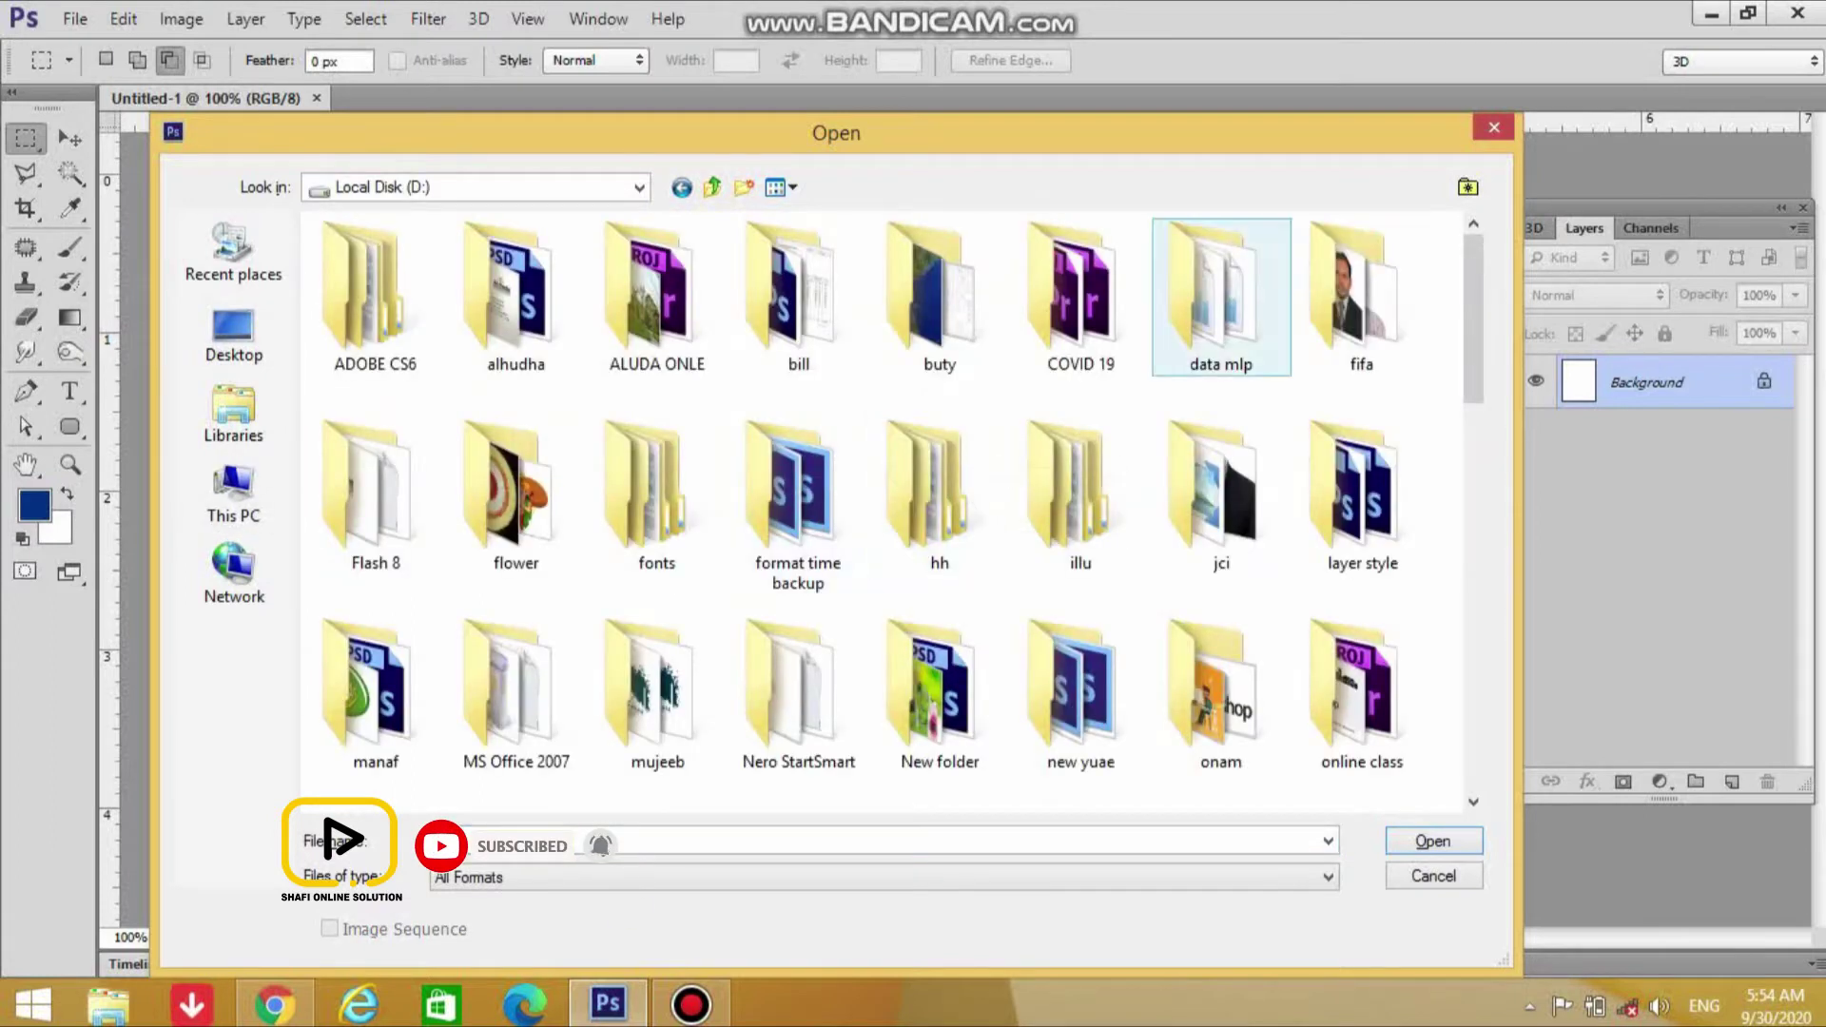
{"action": "double_click", "coordinate": [1359, 295]}
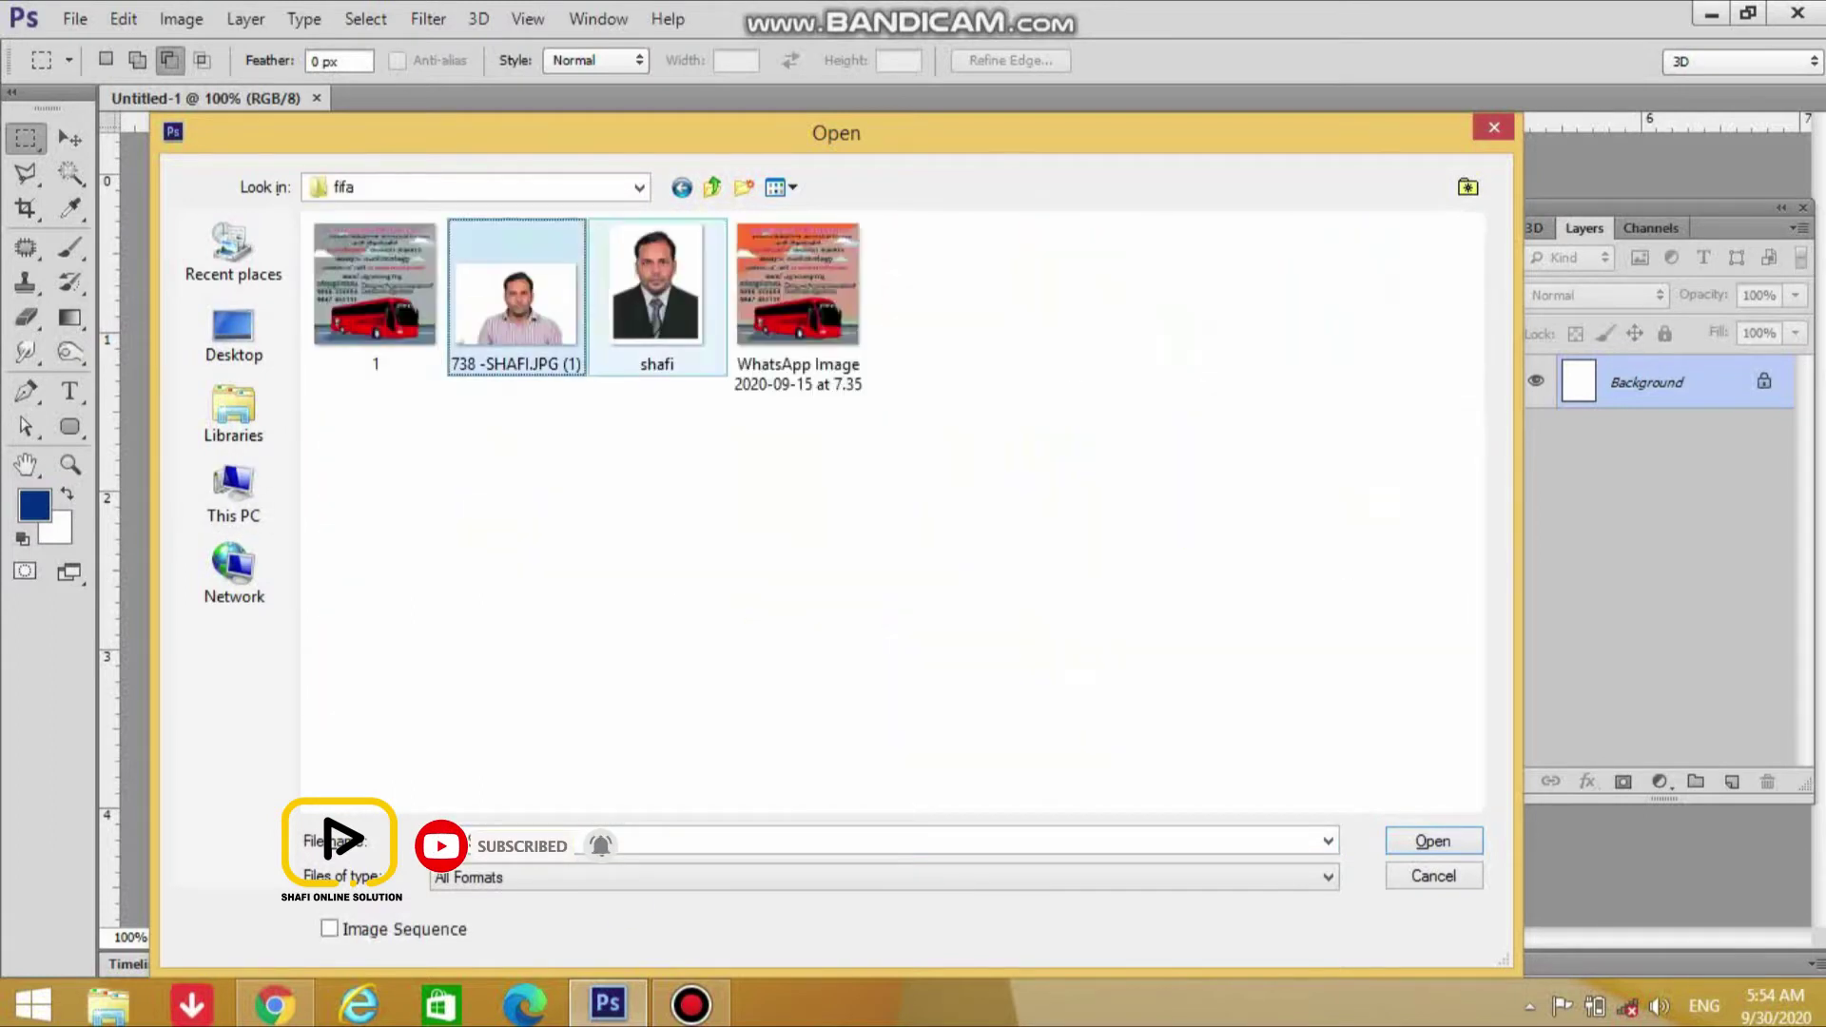
{"action": "left_click", "coordinate": [656, 285]}
{"action": "left_click", "coordinate": [517, 285]}
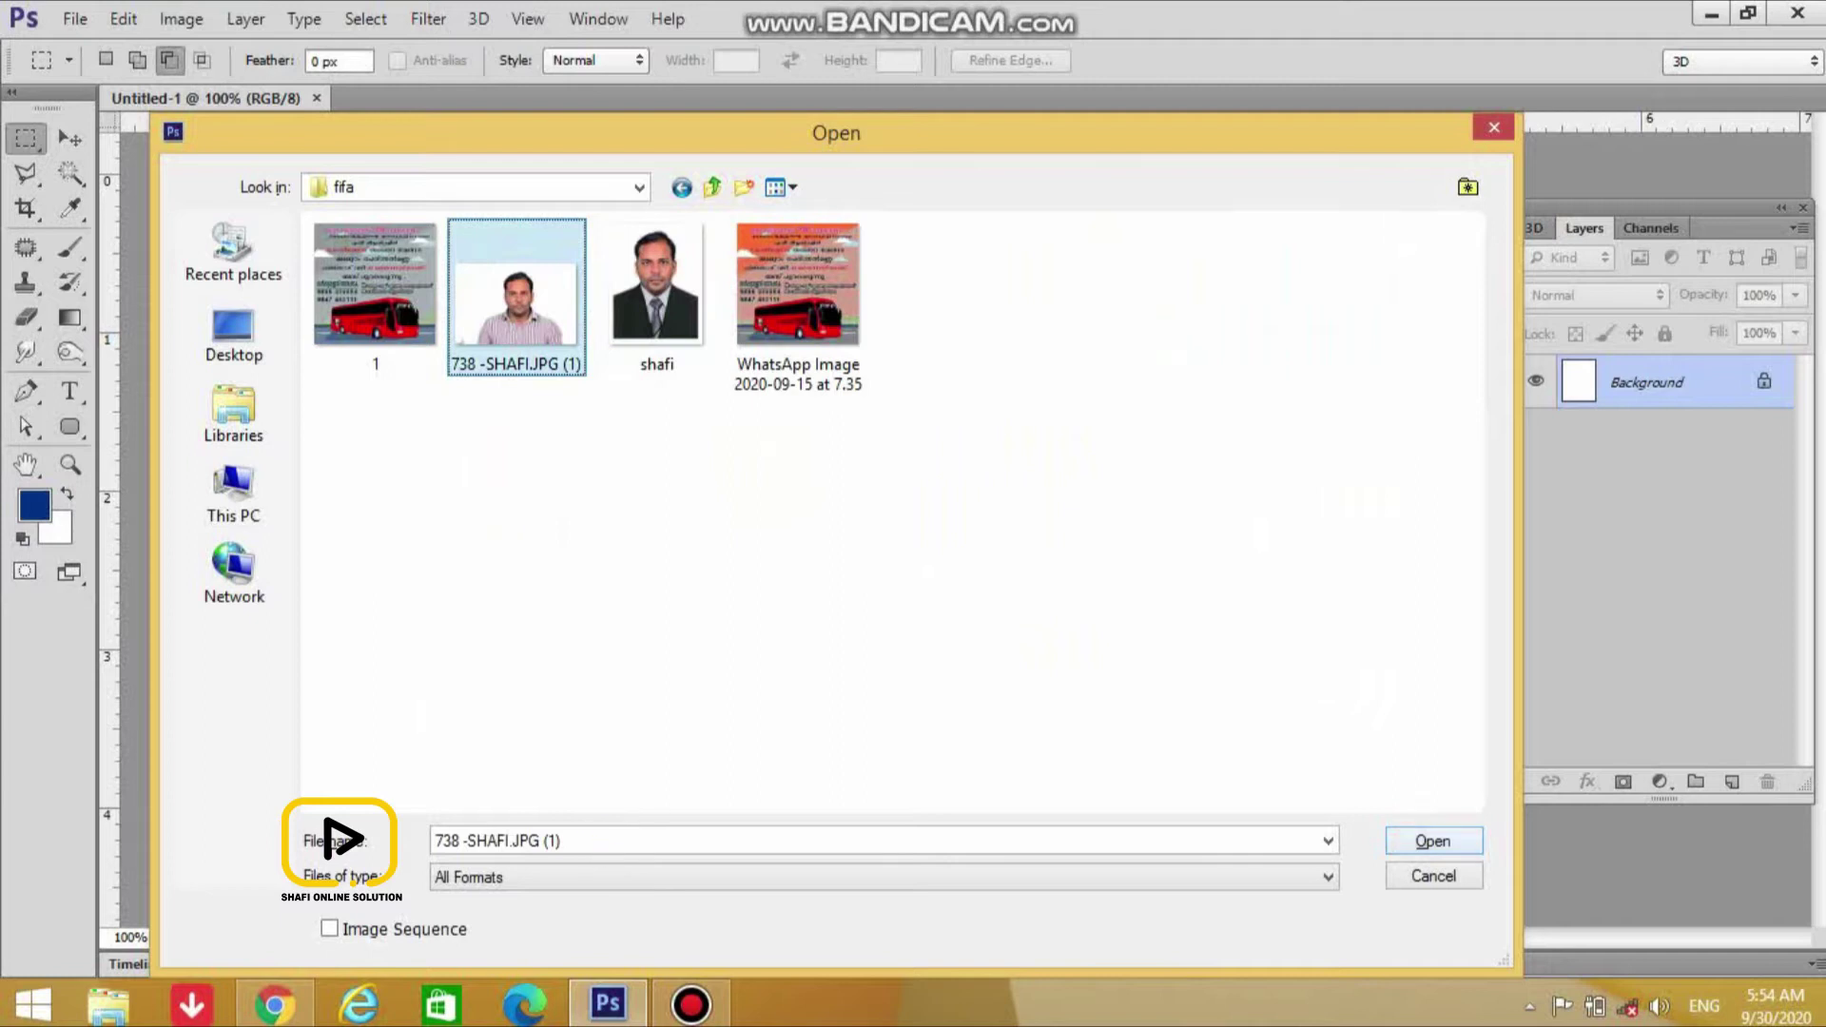
{"action": "left_click", "coordinate": [1452, 836]}
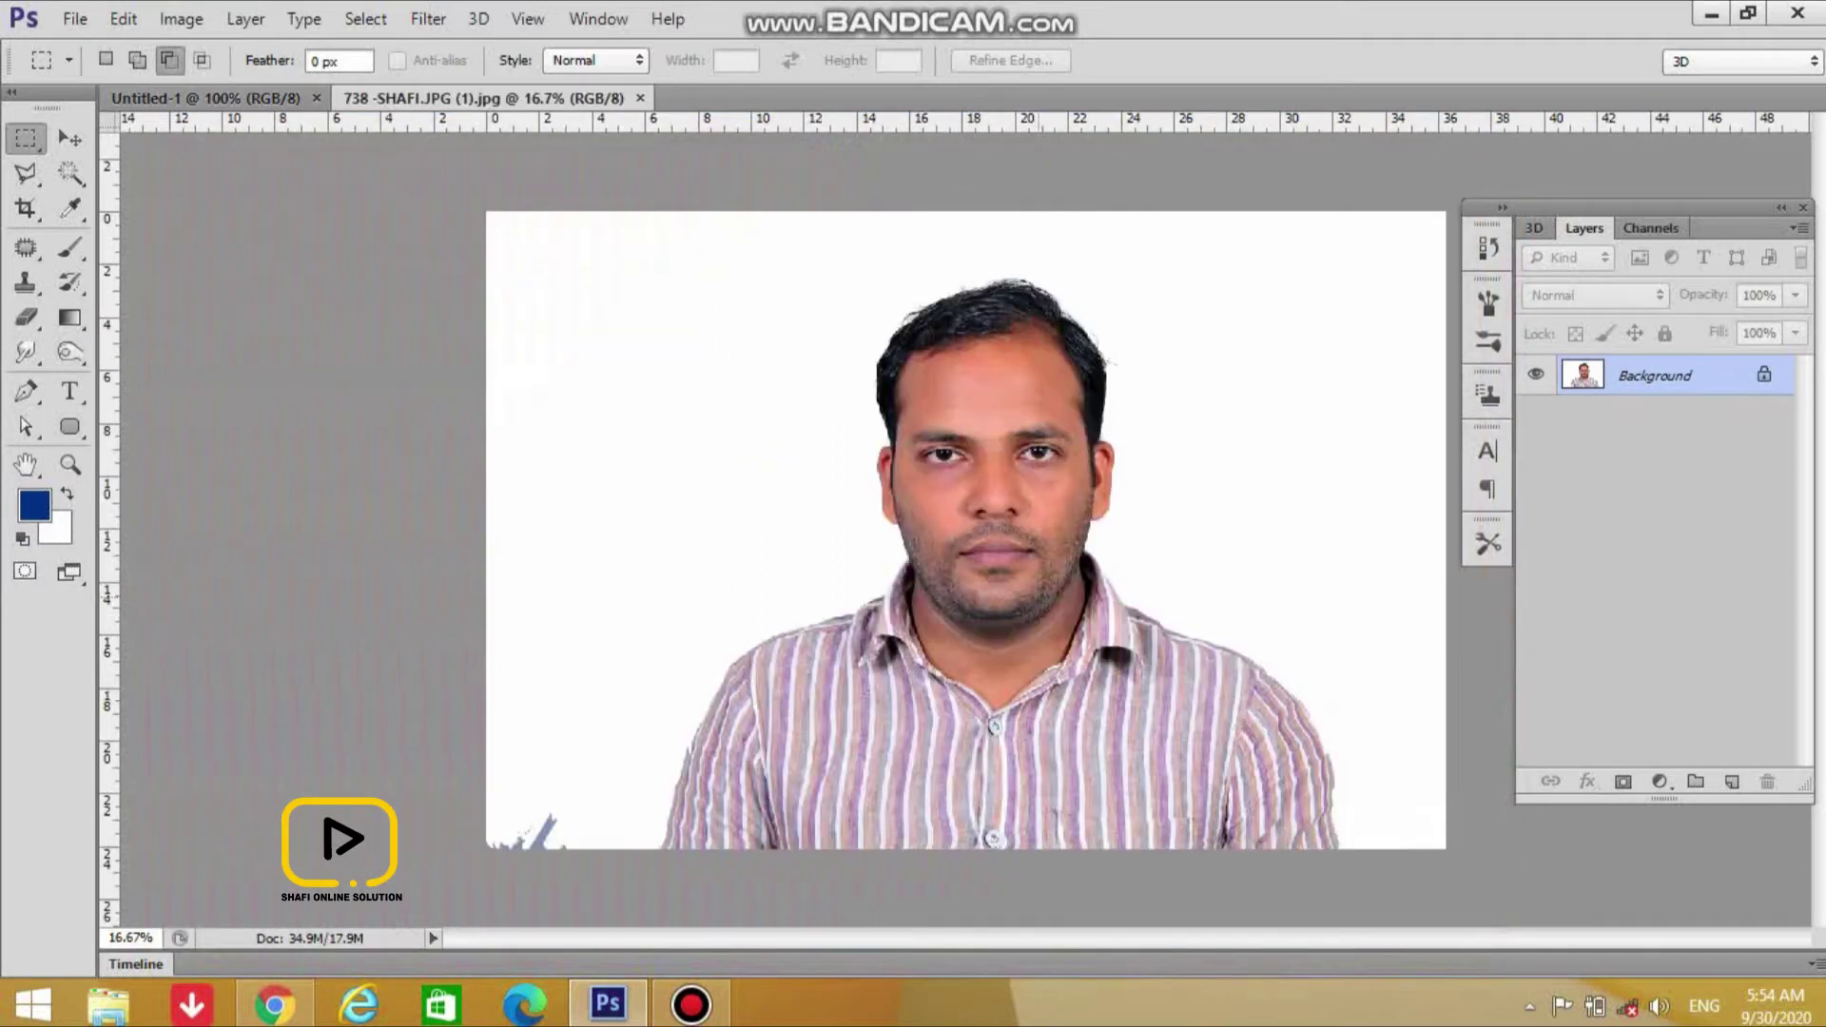
Copy the portrait photo into the Untitled-1 document as a new layer
{"action": "key", "text": "v"}
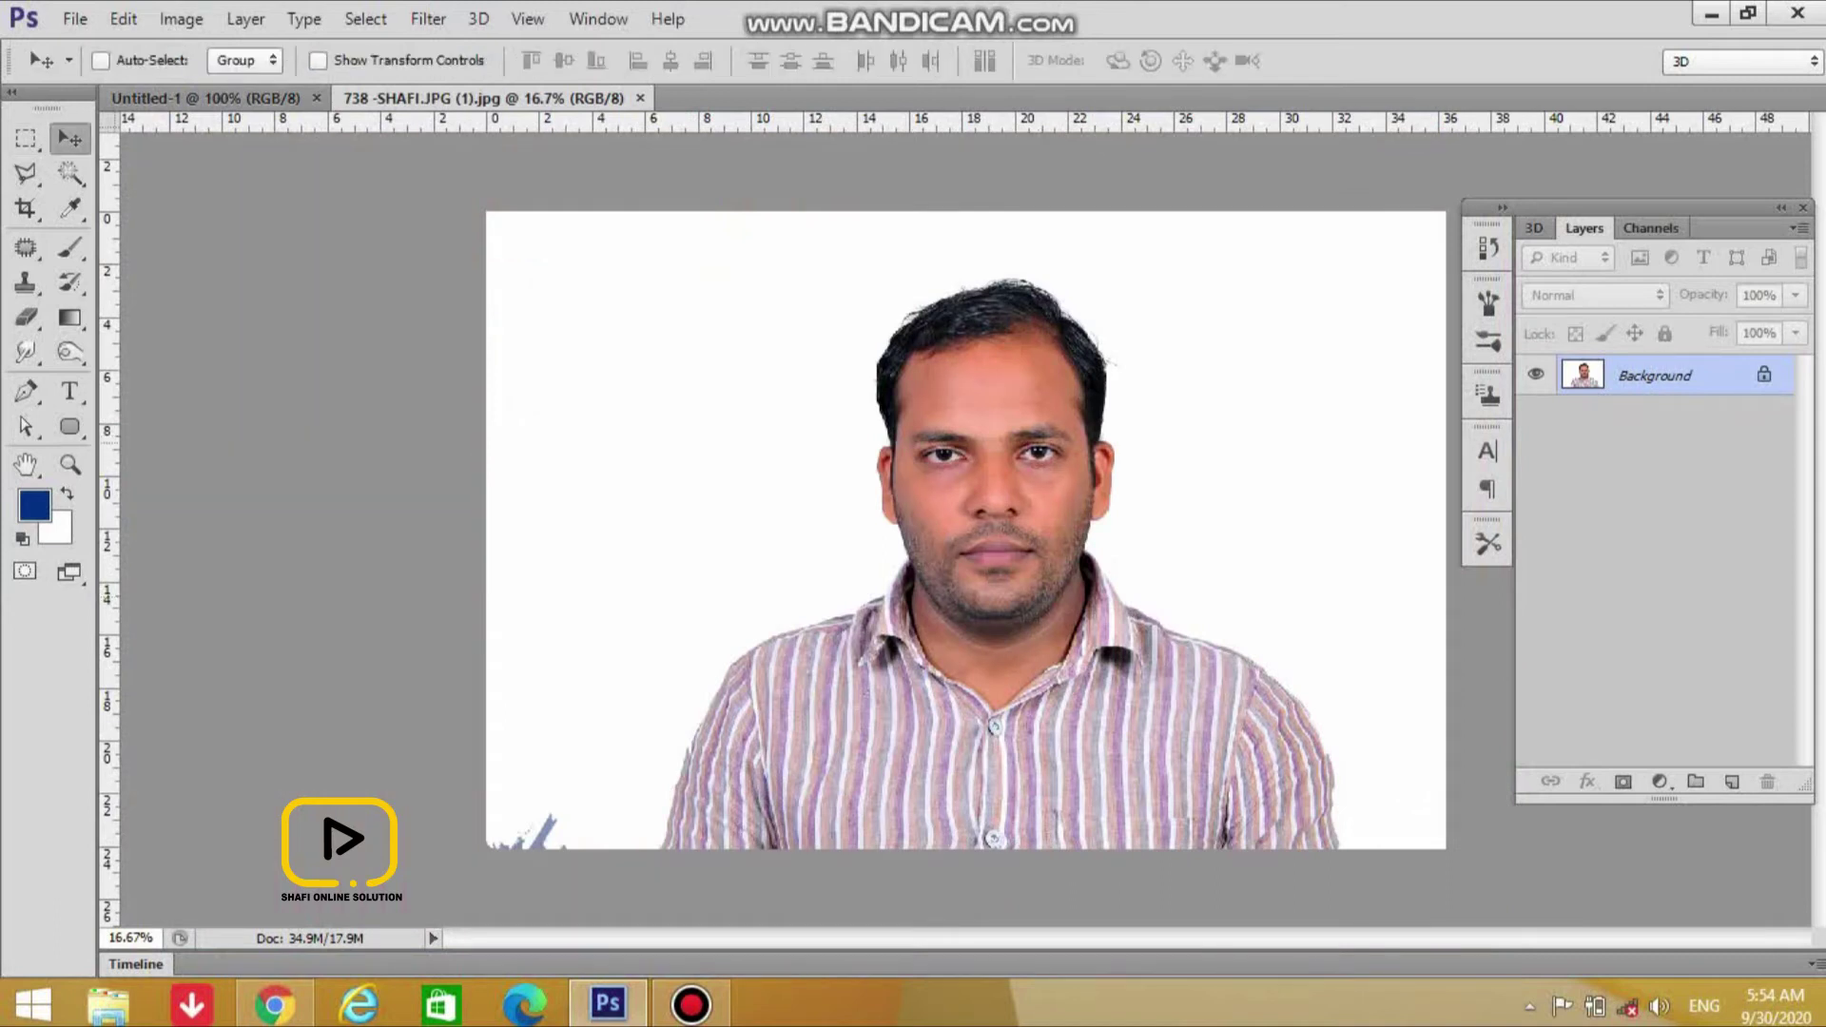
{"action": "left_click_drag", "start_coordinate": [1046, 463], "coordinate": [1039, 380]}
{"action": "key", "text": "ctrl+minus"}
{"action": "key", "text": "ctrl+minus"}
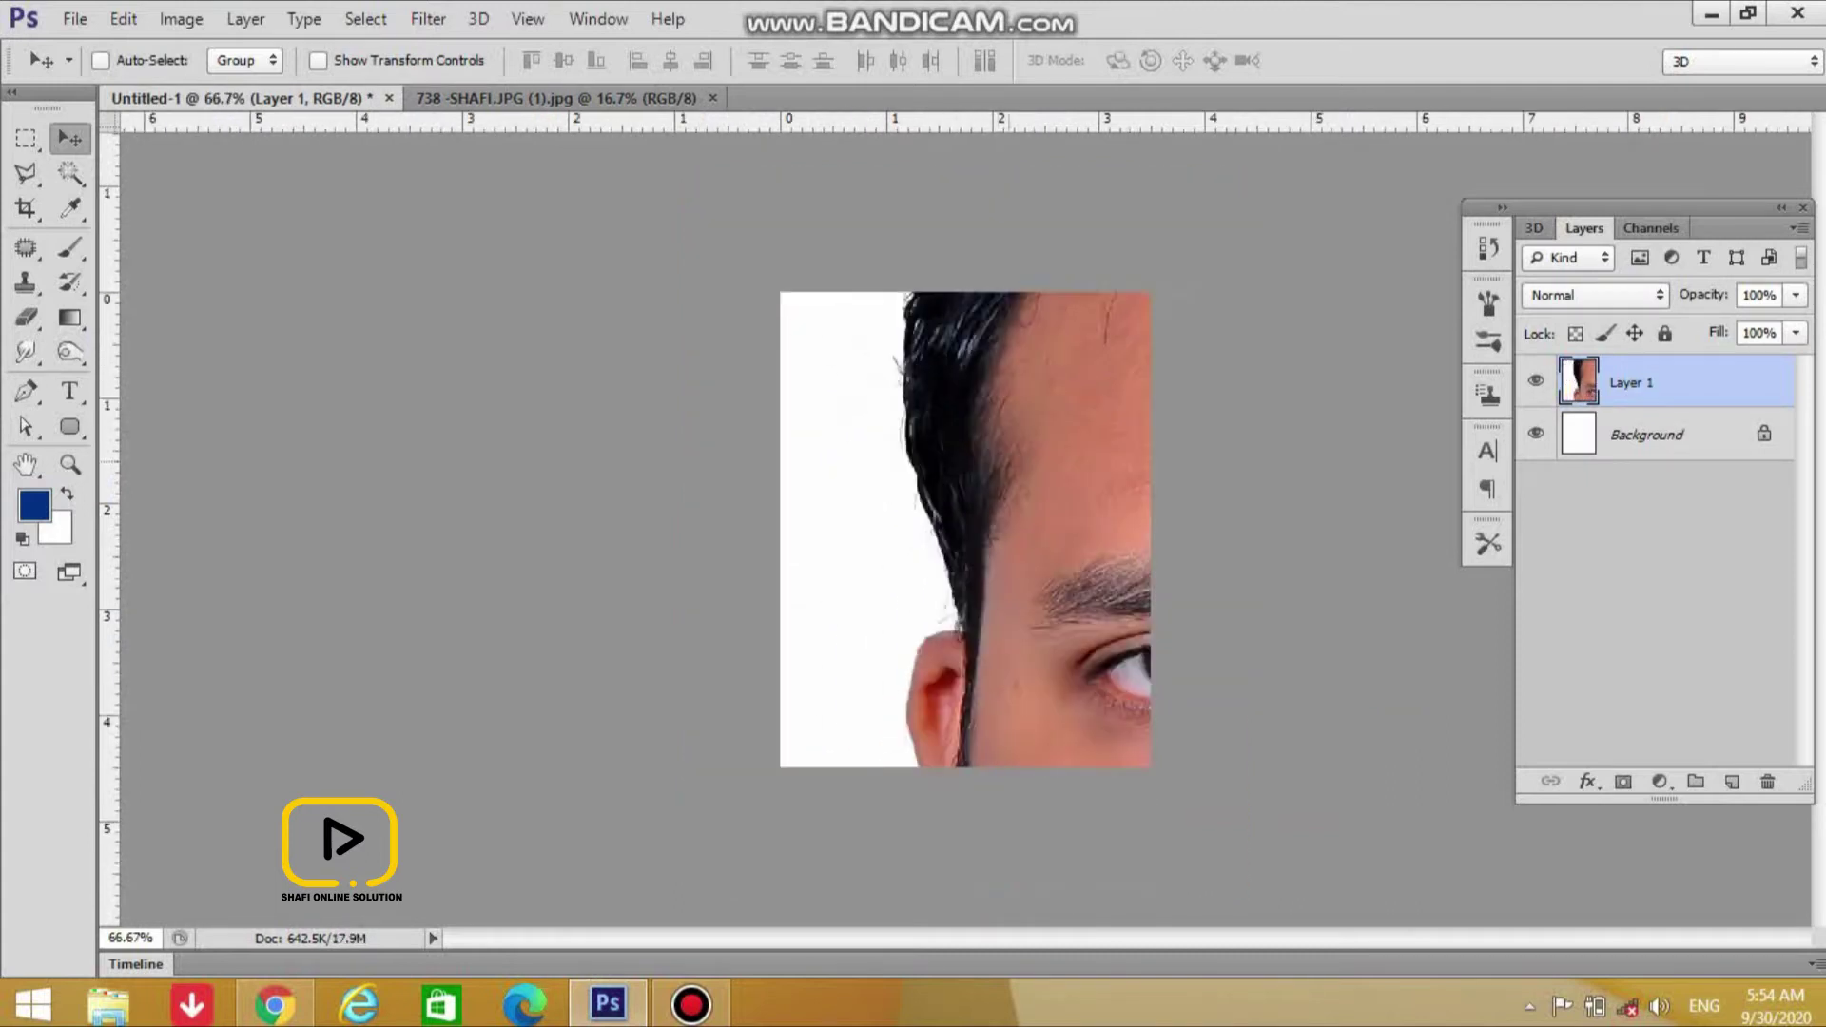
Scale the portrait layer to about 20.6% and position it so the head and shoulders fill the canvas
{"action": "key", "text": "ctrl+t"}
{"action": "left_click_drag", "start_coordinate": [426, 299], "coordinate": [885, 559]}
{"action": "left_click_drag", "start_coordinate": [418, 322], "coordinate": [873, 430]}
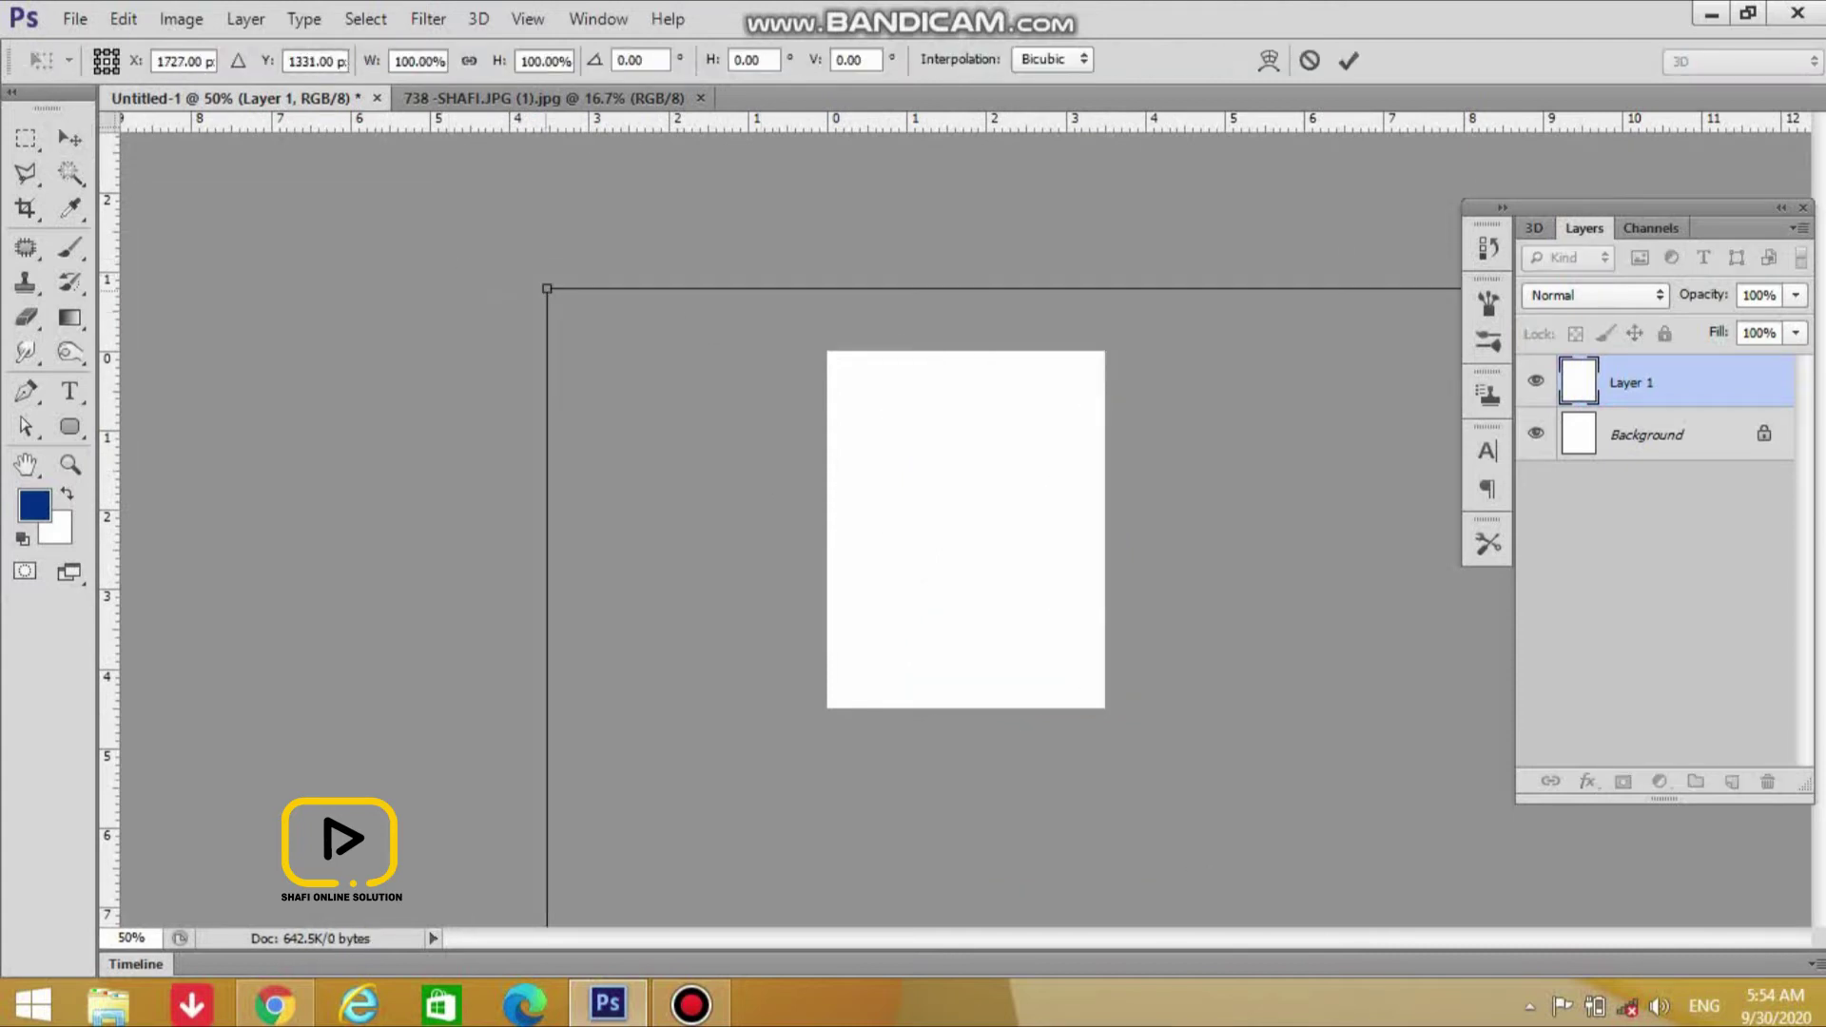
{"action": "left_click_drag", "start_coordinate": [547, 288], "coordinate": [1153, 637]}
{"action": "left_click_drag", "start_coordinate": [1321, 755], "coordinate": [711, 469]}
{"action": "left_click_drag", "start_coordinate": [543, 352], "coordinate": [583, 374]}
{"action": "left_click_drag", "start_coordinate": [862, 561], "coordinate": [990, 502]}
{"action": "left_click_drag", "start_coordinate": [1233, 738], "coordinate": [1246, 750]}
{"action": "left_click_drag", "start_coordinate": [1049, 629], "coordinate": [1025, 626]}
{"action": "left_click_drag", "start_coordinate": [929, 546], "coordinate": [929, 532]}
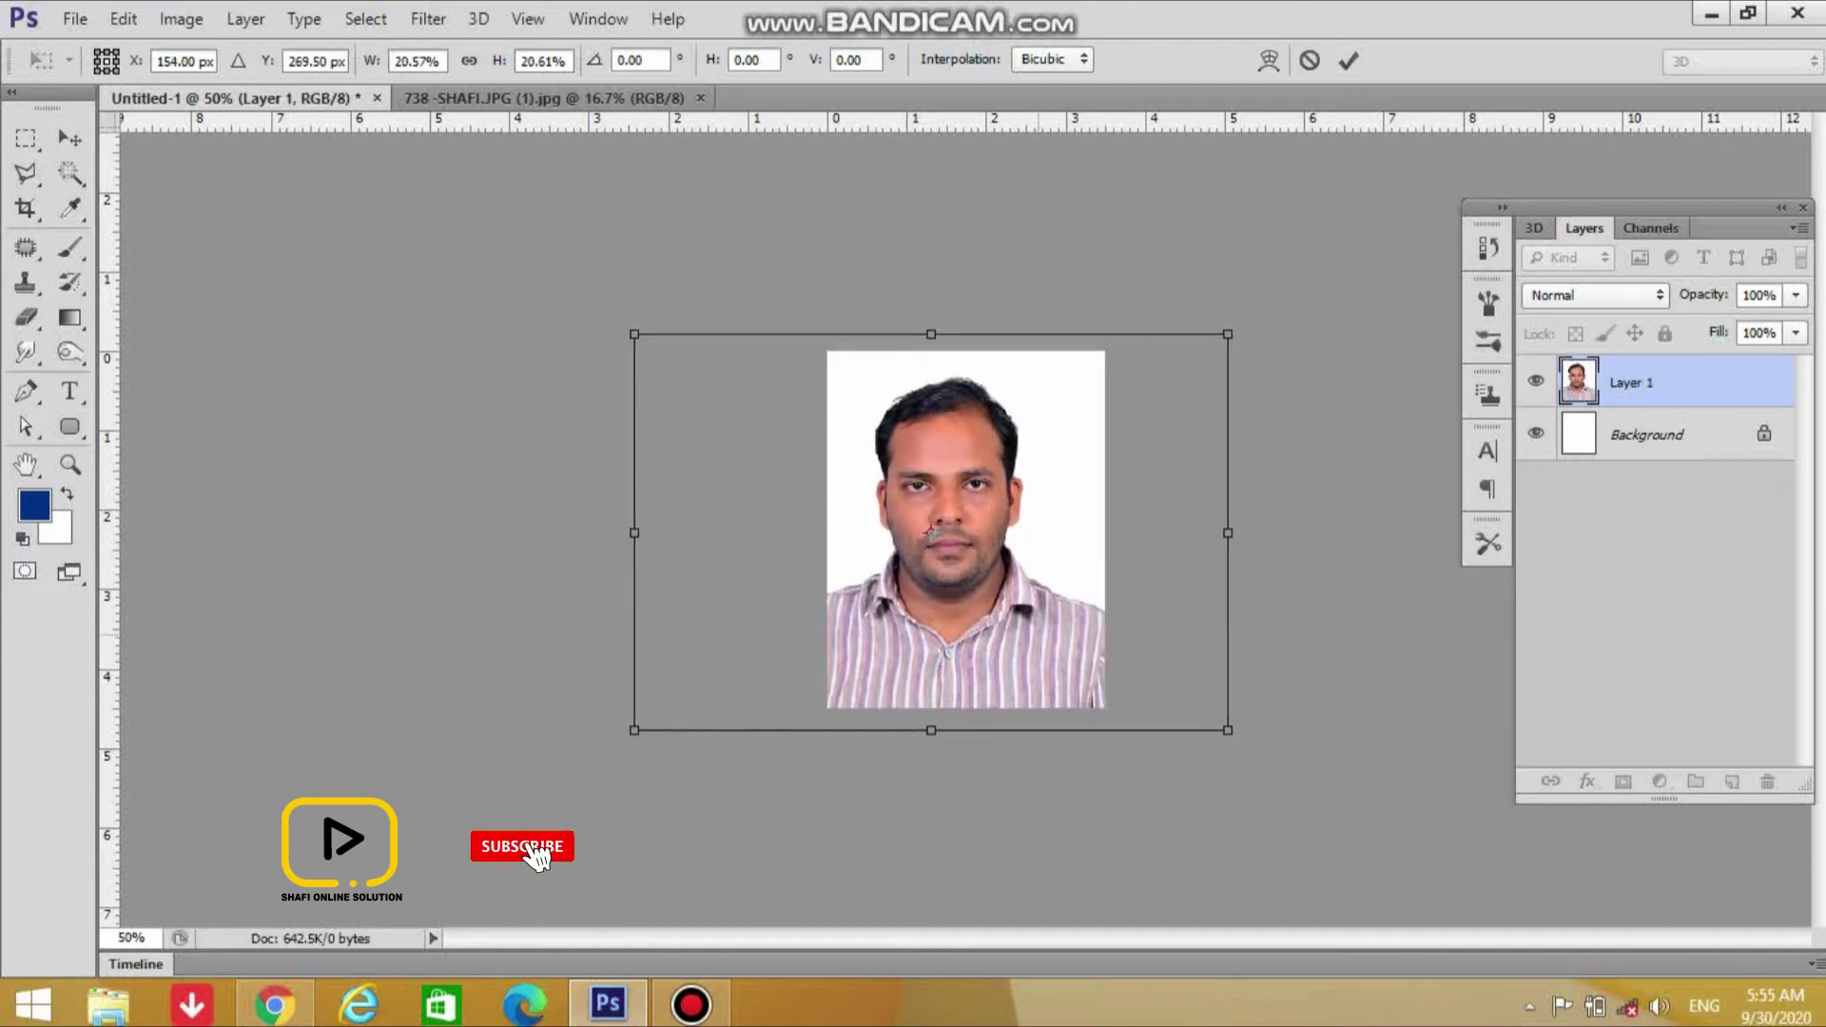
{"action": "key", "text": "Return"}
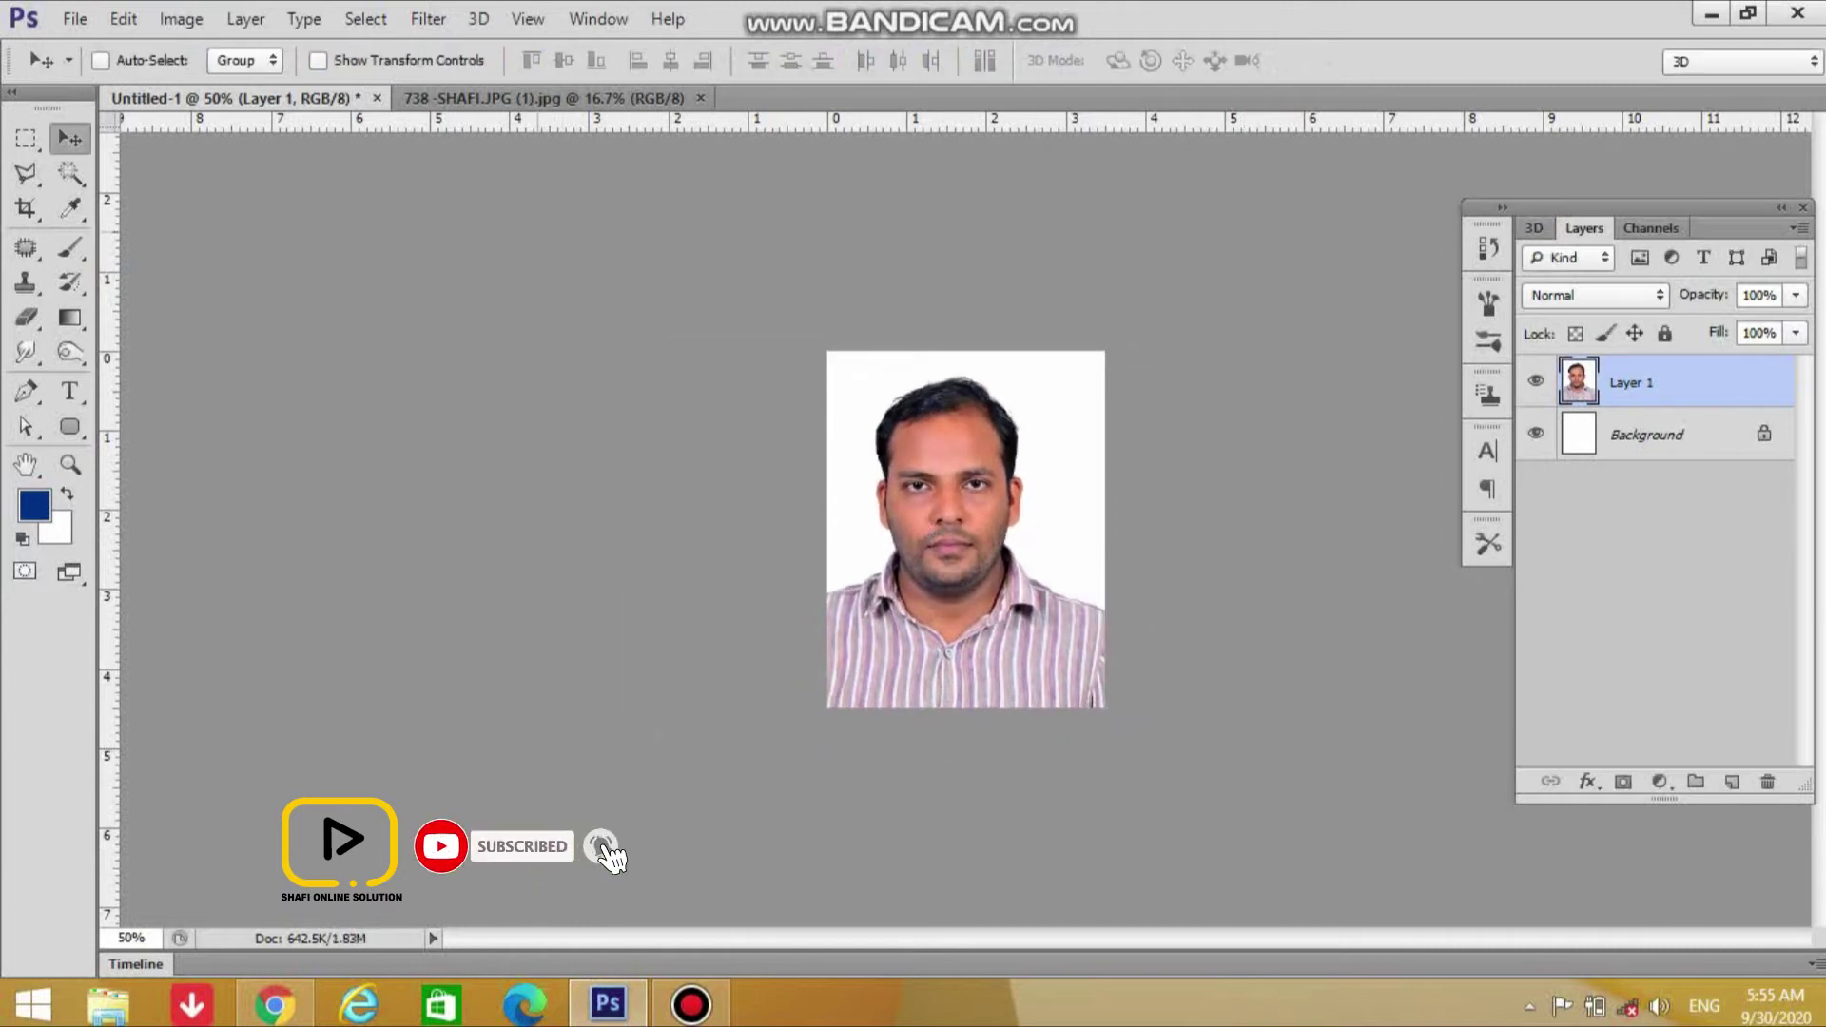
Open the image suit_PNG93206 from the jci folder on drive D
{"action": "left_click", "coordinate": [75, 18]}
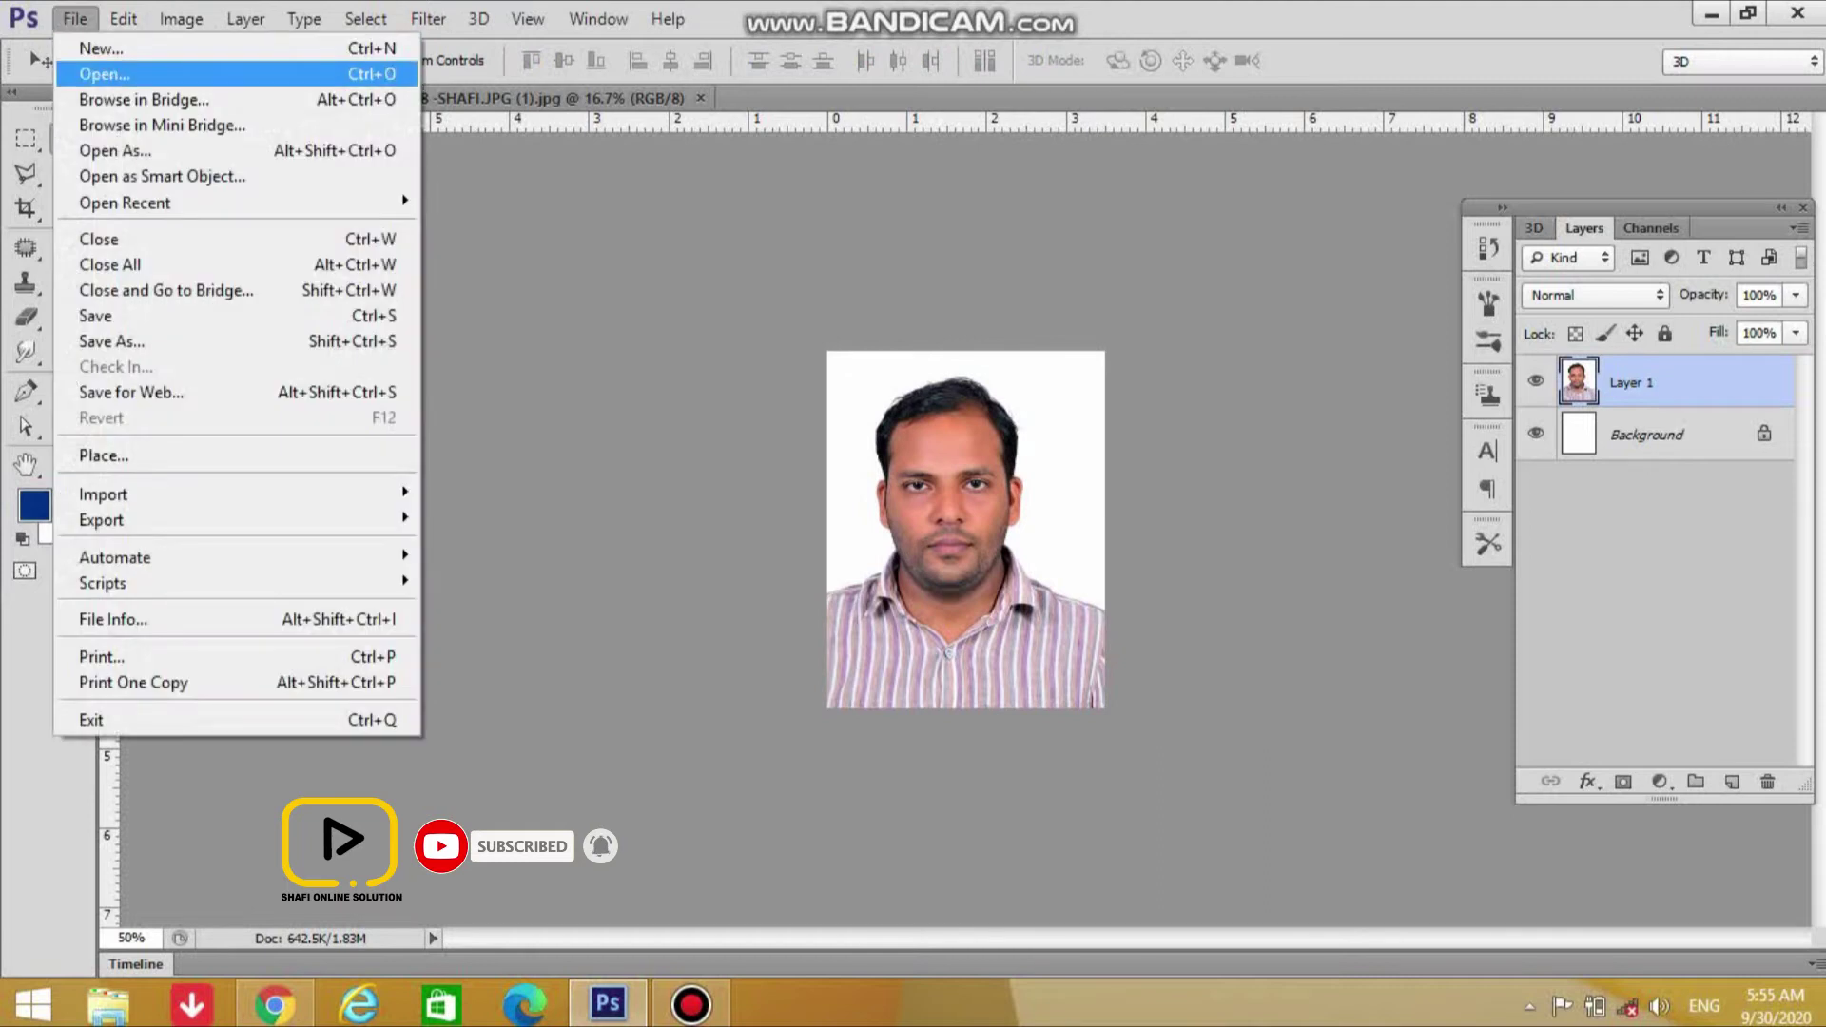
{"action": "left_click", "coordinate": [105, 73]}
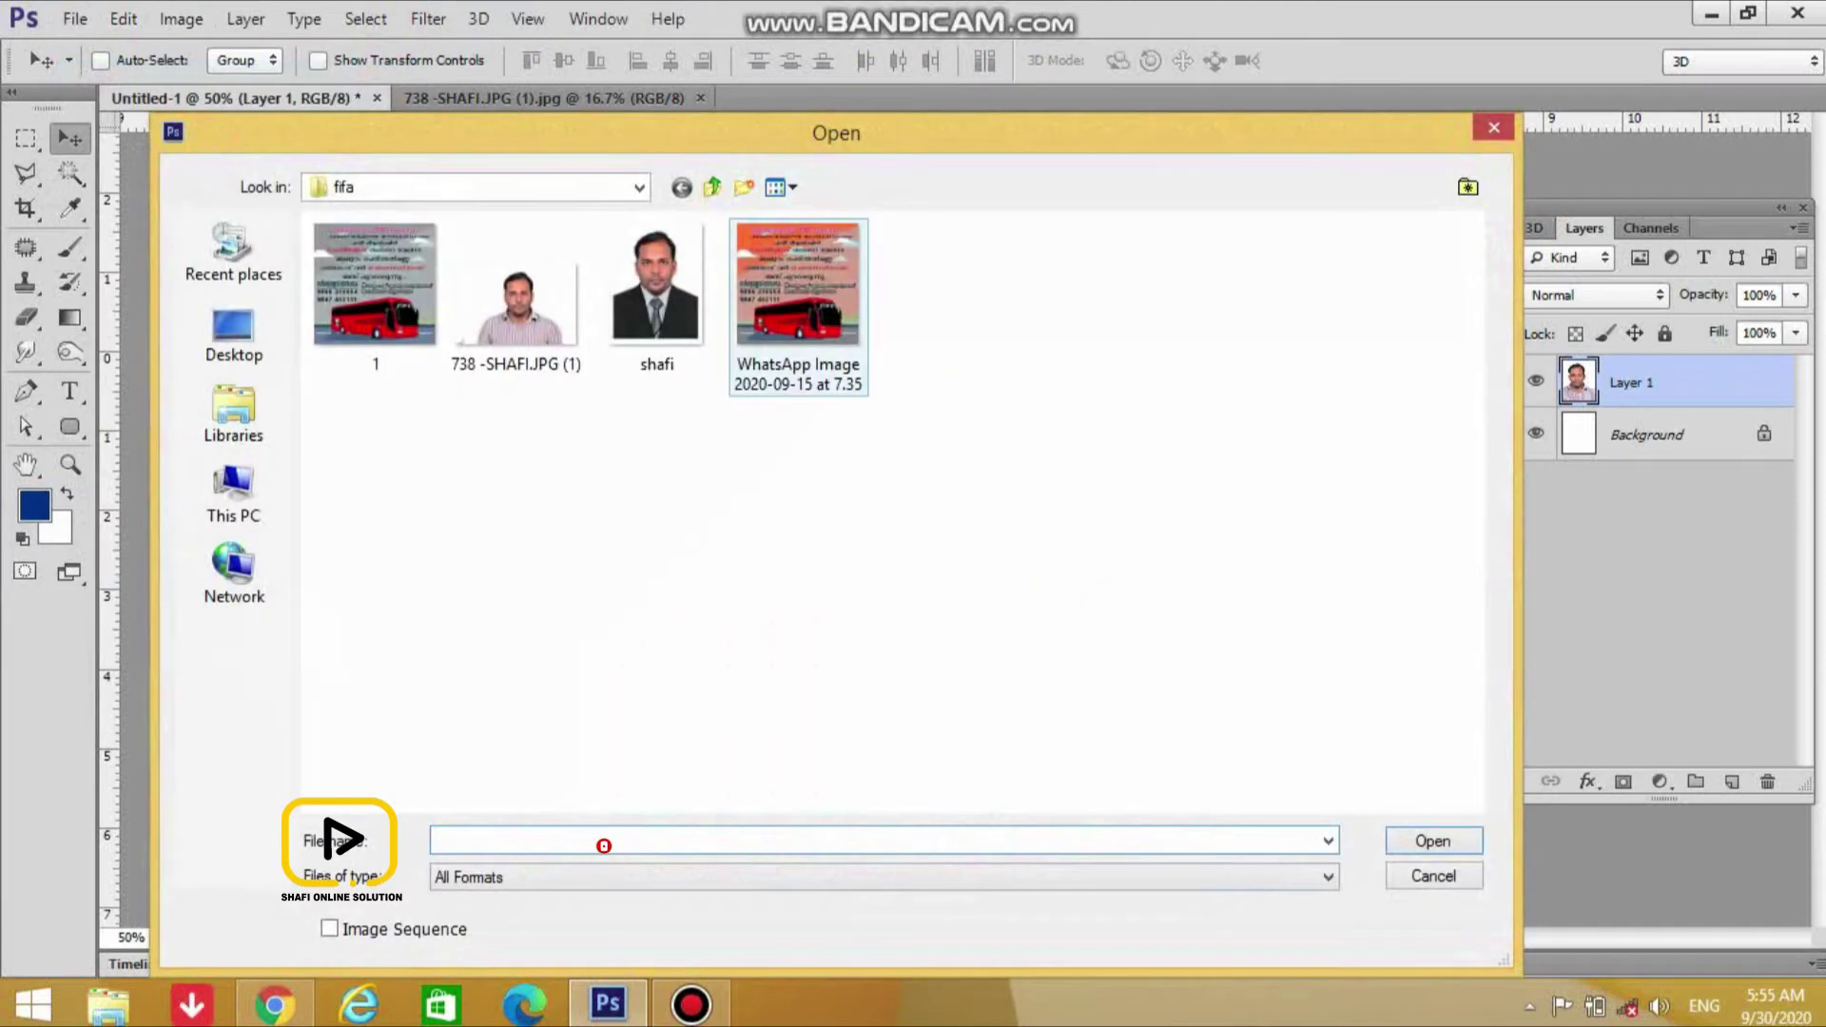
{"action": "left_click", "coordinate": [713, 187]}
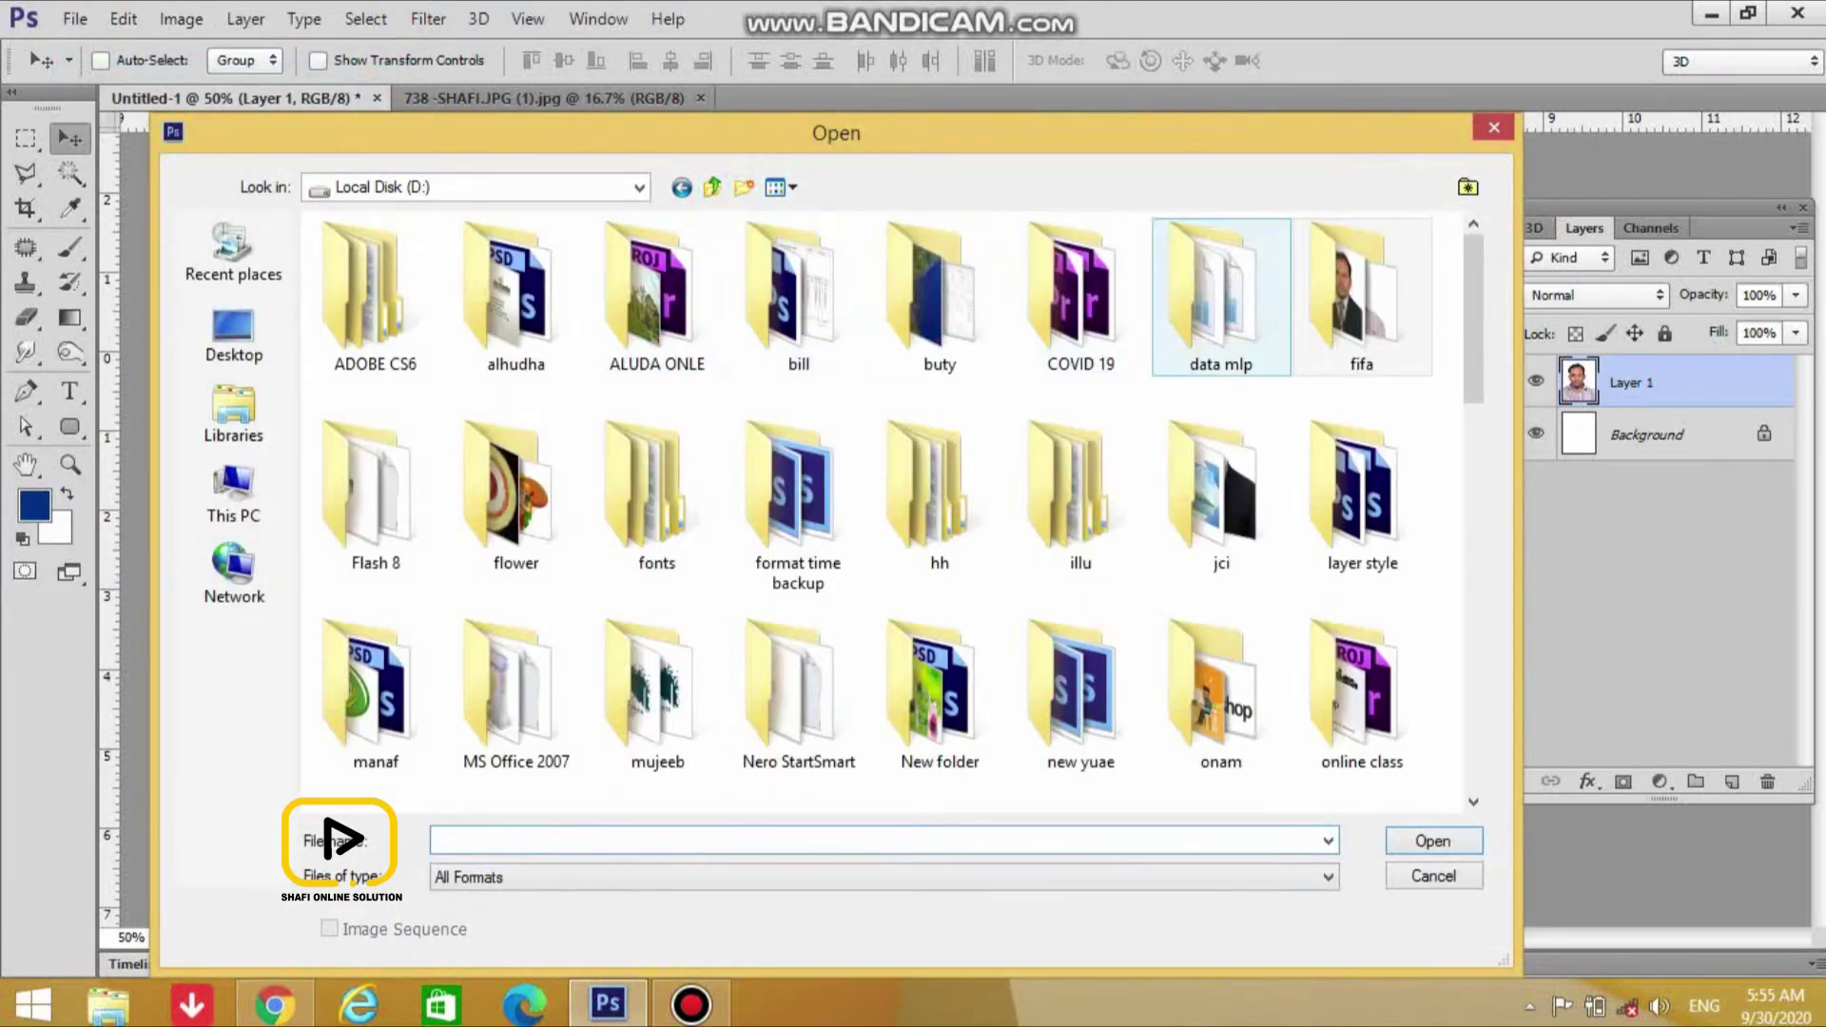
{"action": "double_click", "coordinate": [1221, 494]}
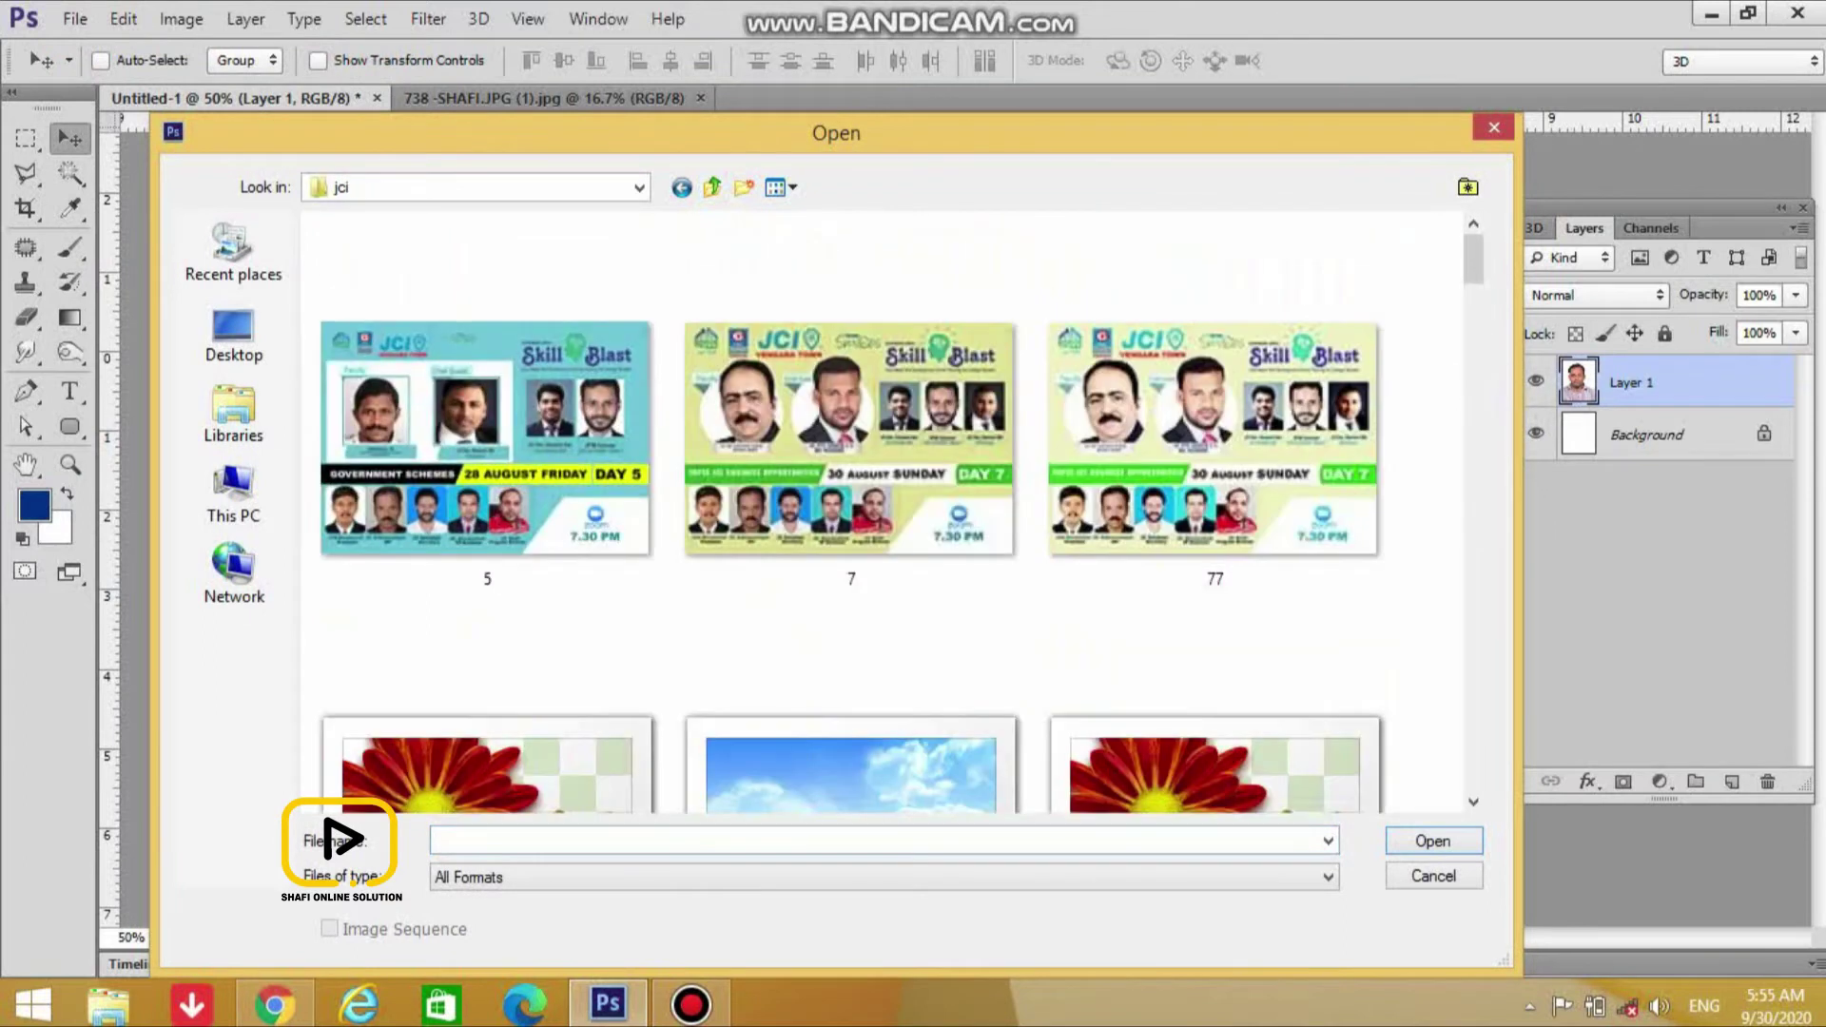
{"action": "scroll", "coordinate": [1221, 494], "scroll_direction": "down", "scroll_amount": 10}
{"action": "scroll", "coordinate": [894, 514], "scroll_direction": "down", "scroll_amount": 6}
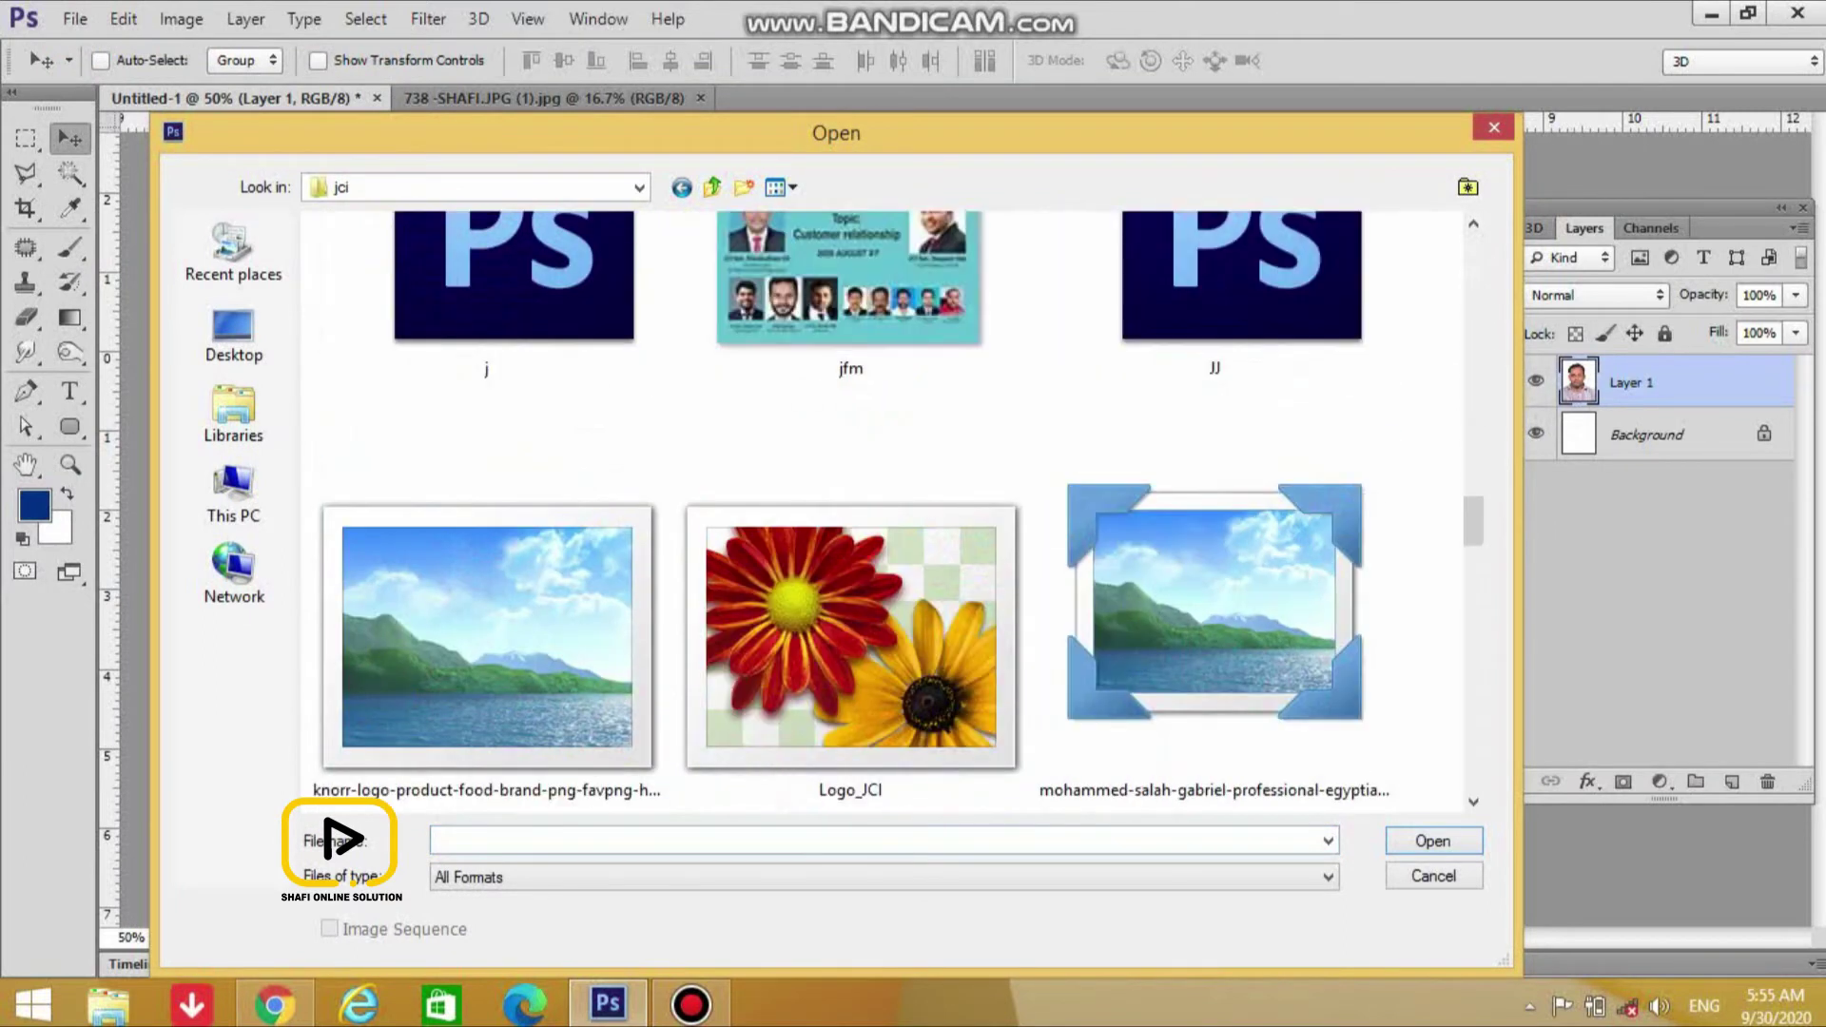
{"action": "left_click", "coordinate": [487, 609]}
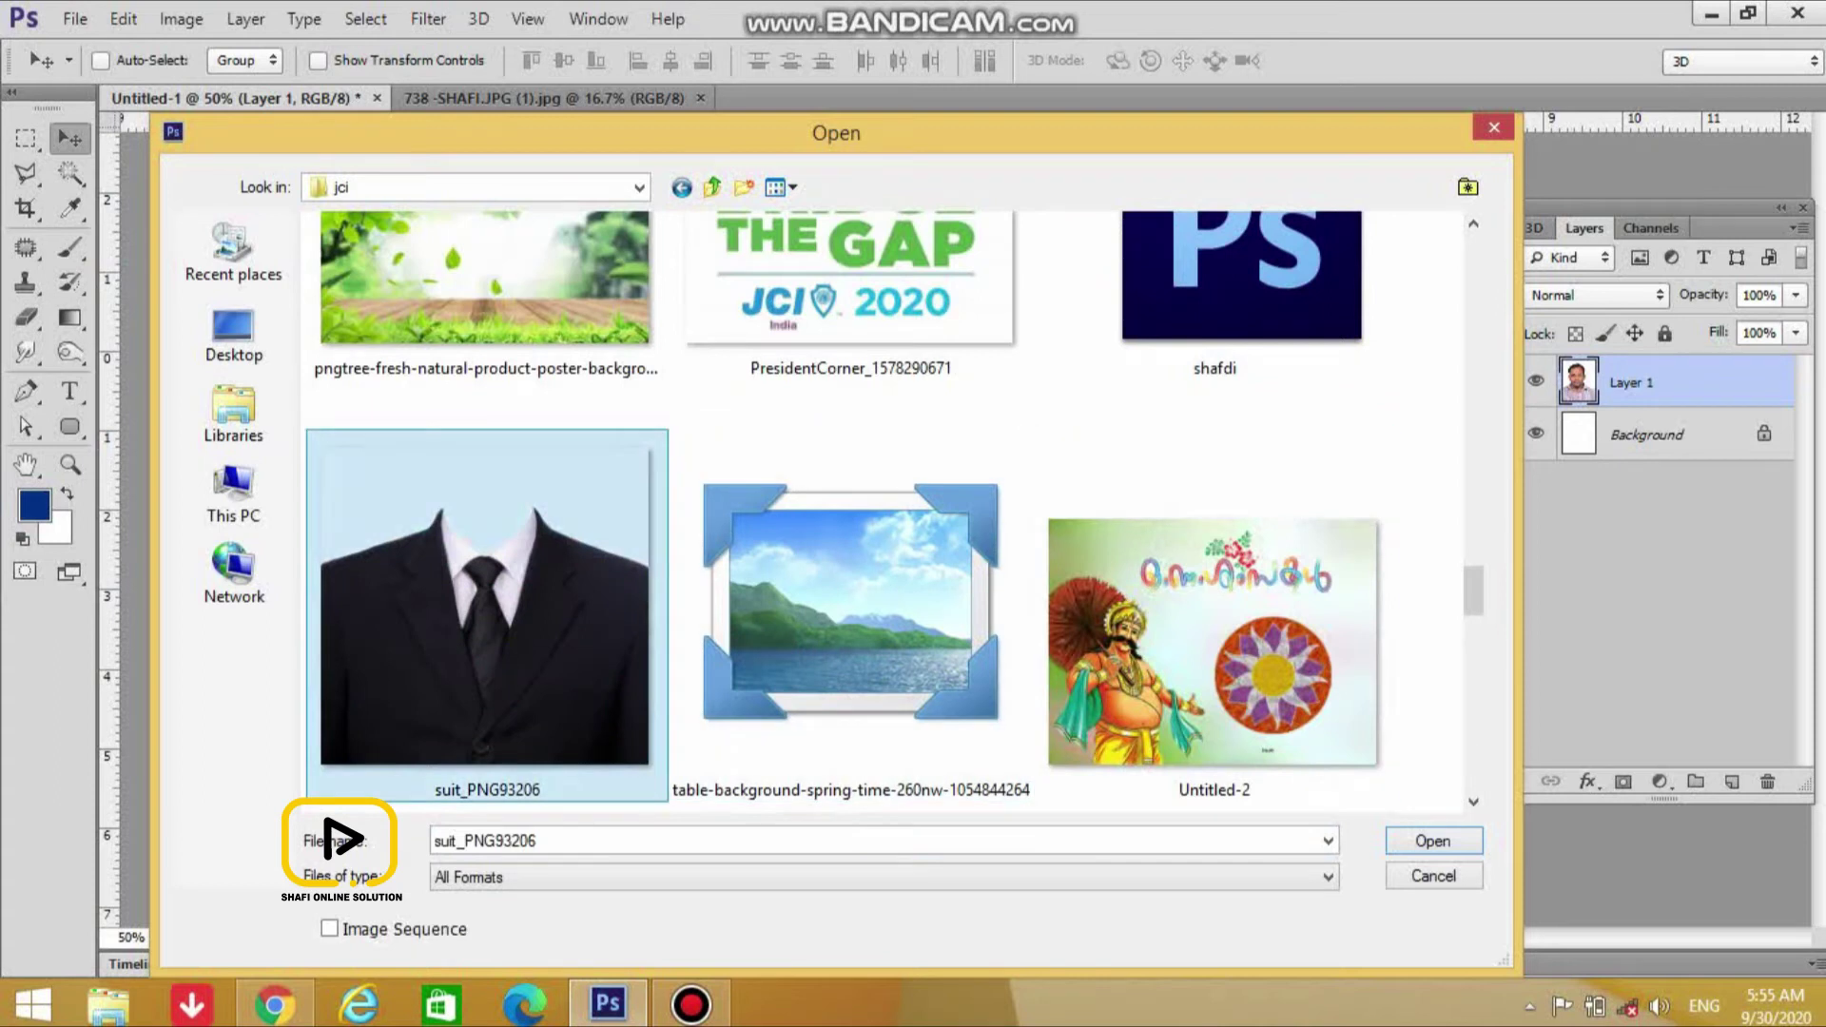
{"action": "left_click", "coordinate": [1422, 841]}
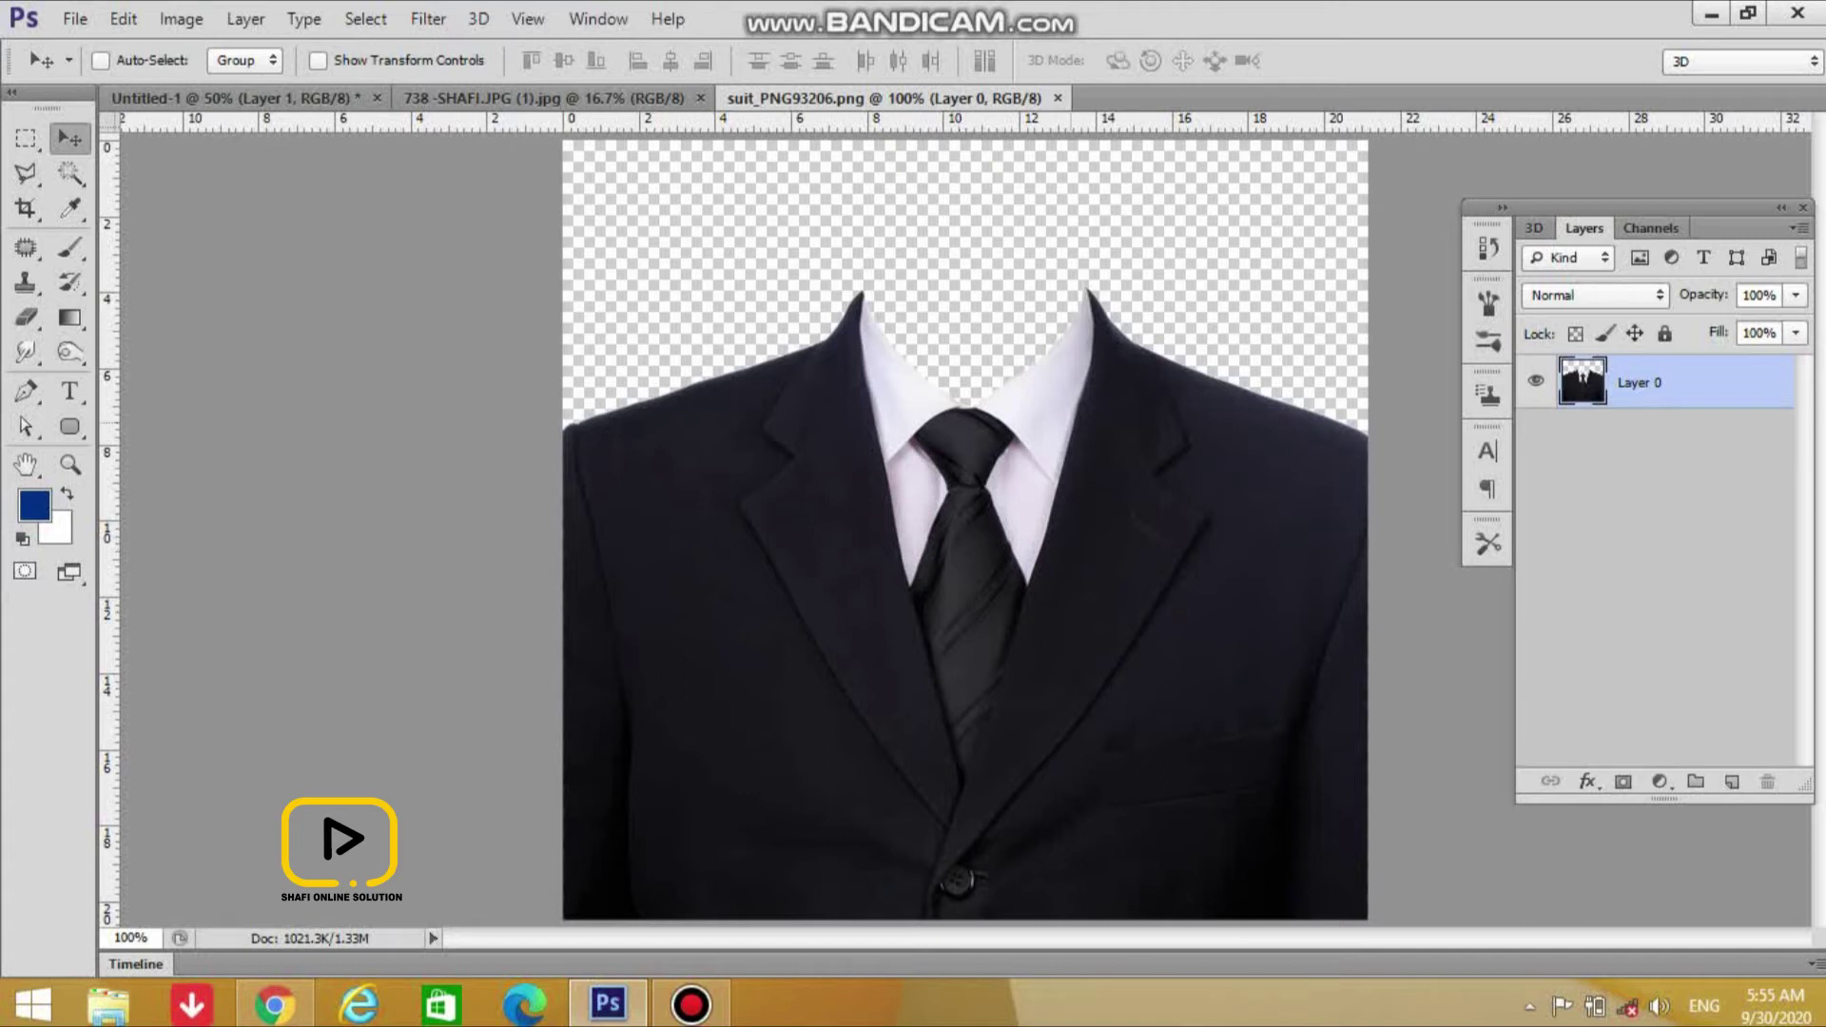
Copy the suit into the Untitled-1 document and place it over the man's chest and shoulders
{"action": "left_click_drag", "start_coordinate": [918, 419], "coordinate": [927, 601]}
{"action": "left_click_drag", "start_coordinate": [951, 533], "coordinate": [954, 547]}
Shift the portrait layer up and the suit layer slightly down so the neck fits inside the white collar
{"action": "right_click", "coordinate": [956, 475]}
{"action": "left_click", "coordinate": [989, 492]}
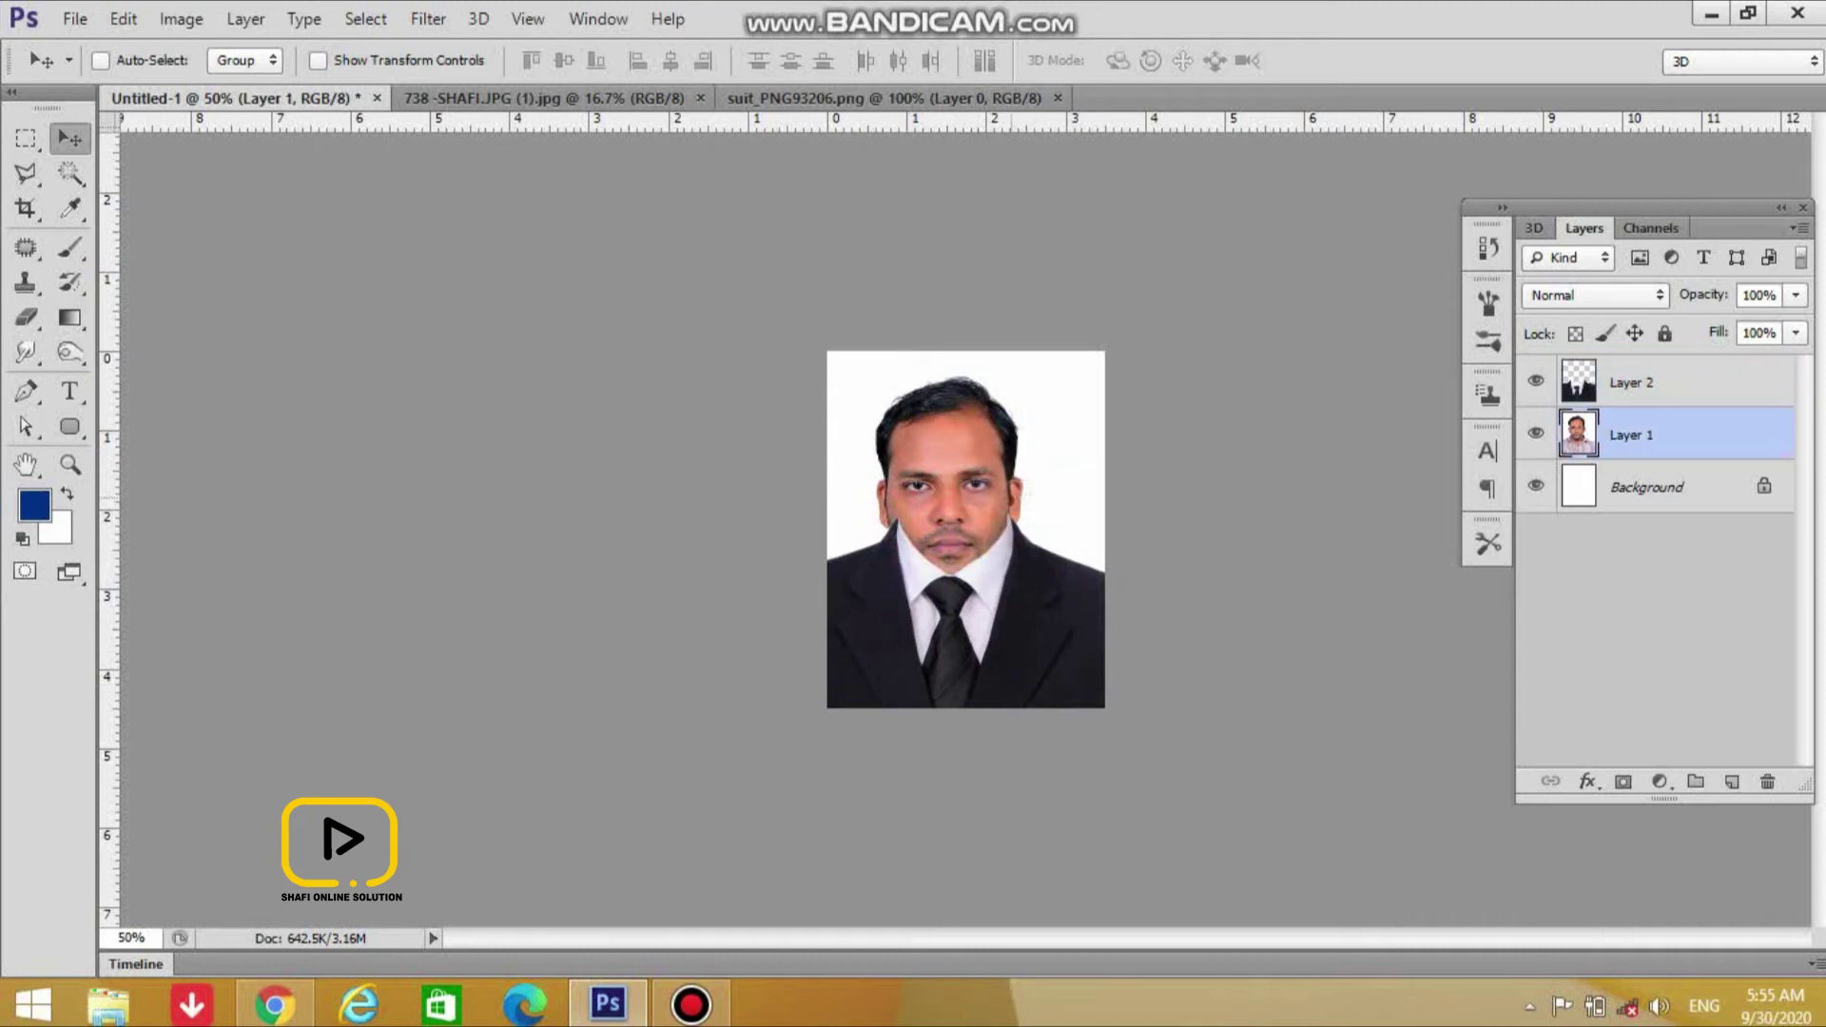
{"action": "key", "text": "ctrl+plus"}
{"action": "key", "text": "ctrl+plus"}
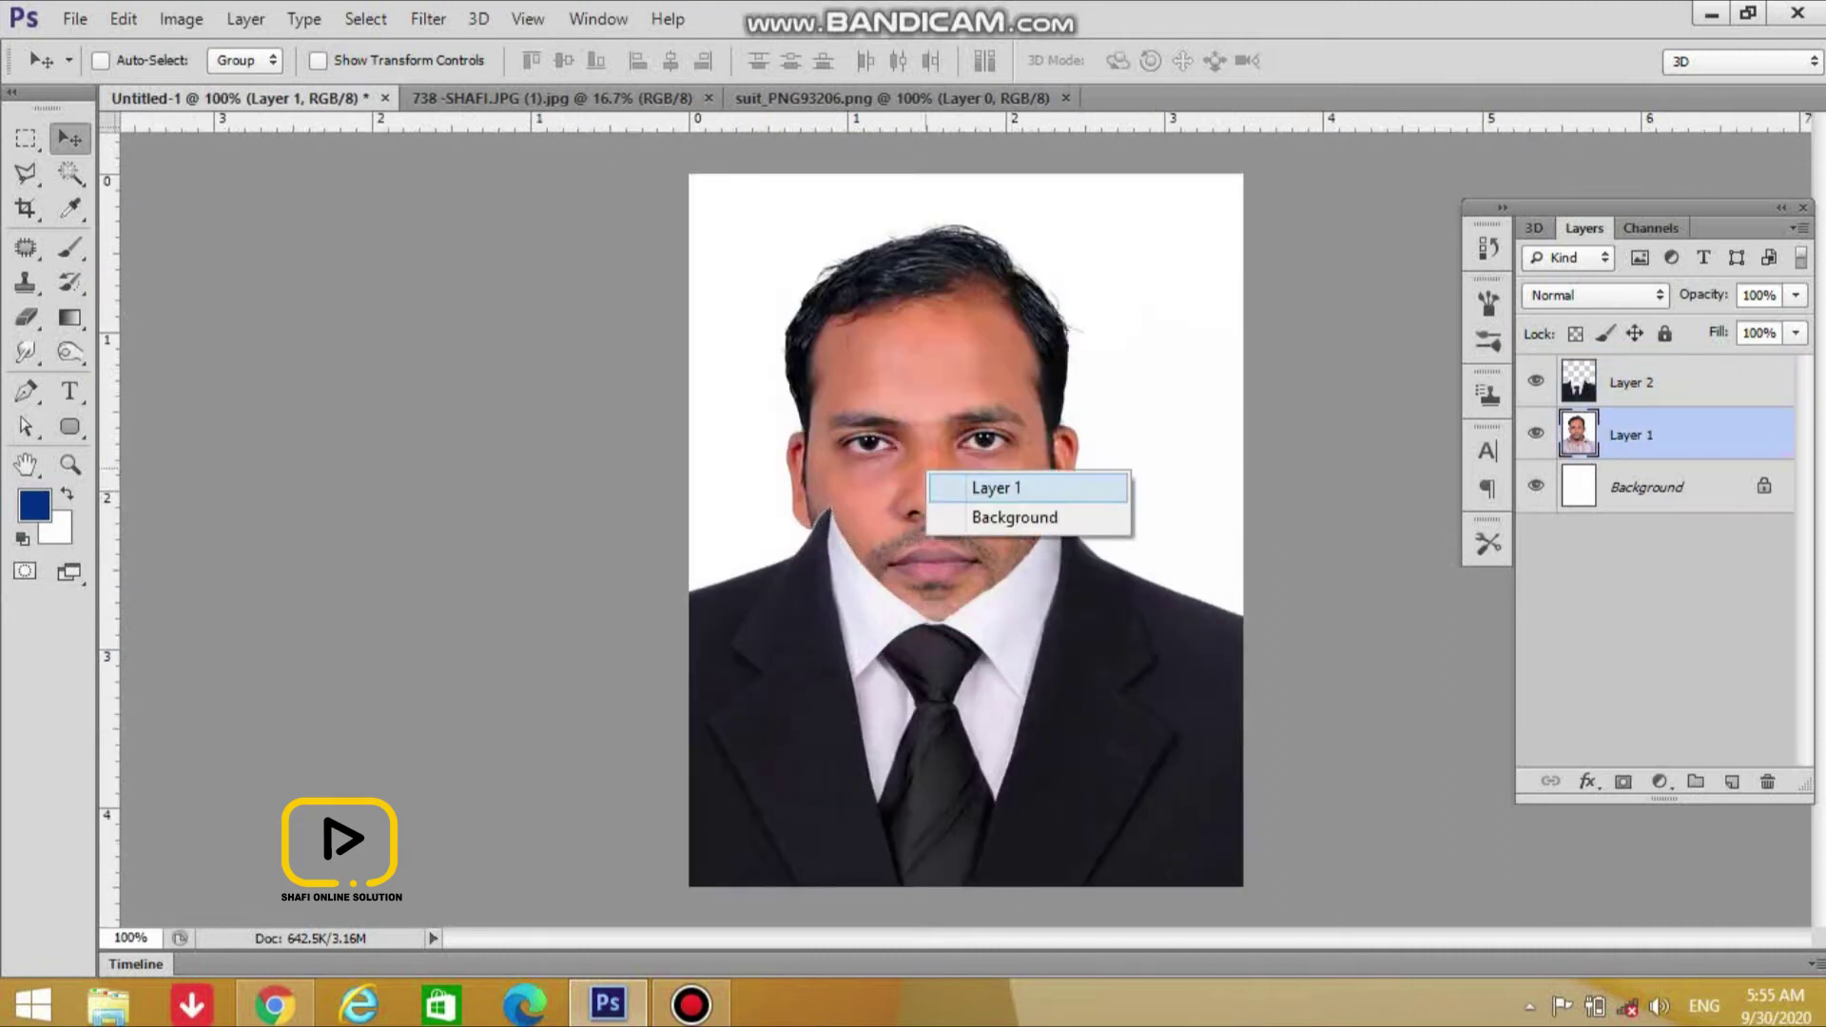
{"action": "left_click_drag", "start_coordinate": [962, 454], "coordinate": [989, 383]}
{"action": "right_click", "coordinate": [1075, 620]}
{"action": "left_click", "coordinate": [1141, 635]}
{"action": "left_click_drag", "start_coordinate": [1101, 579], "coordinate": [1117, 618]}
{"action": "right_click", "coordinate": [911, 482]}
{"action": "left_click", "coordinate": [960, 518]}
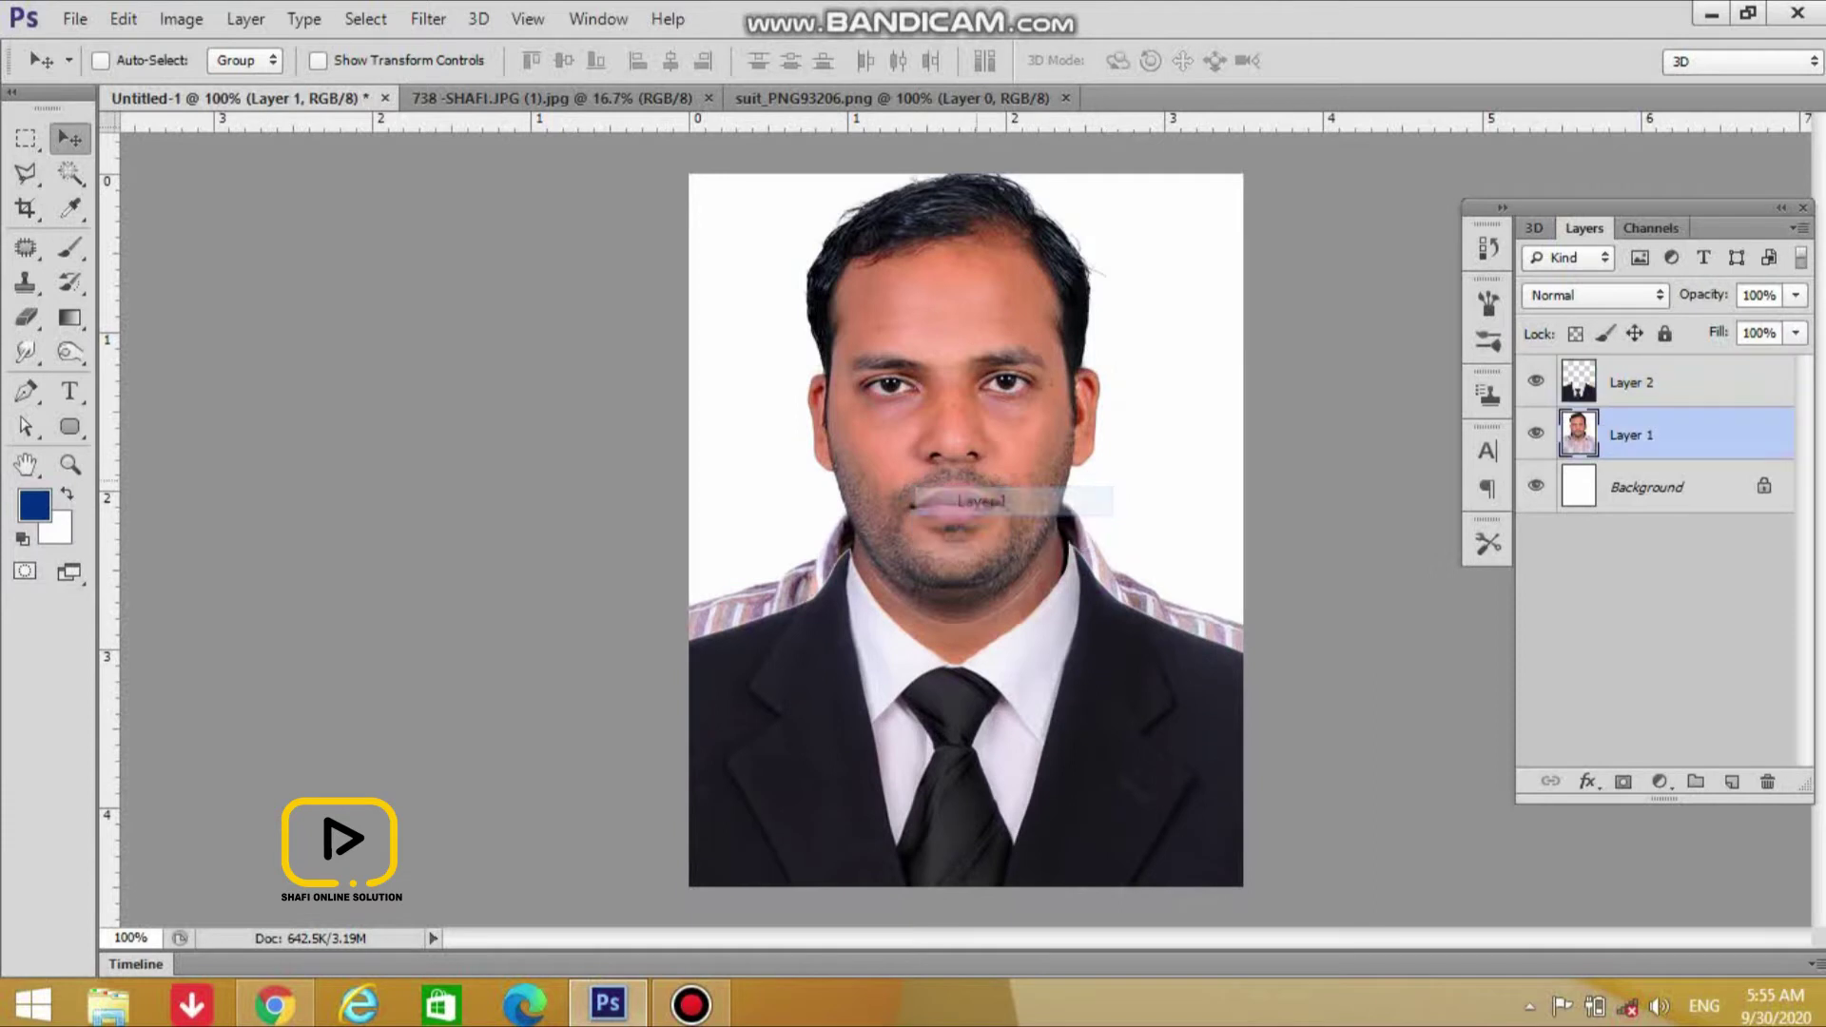
{"action": "left_click_drag", "start_coordinate": [994, 412], "coordinate": [994, 426]}
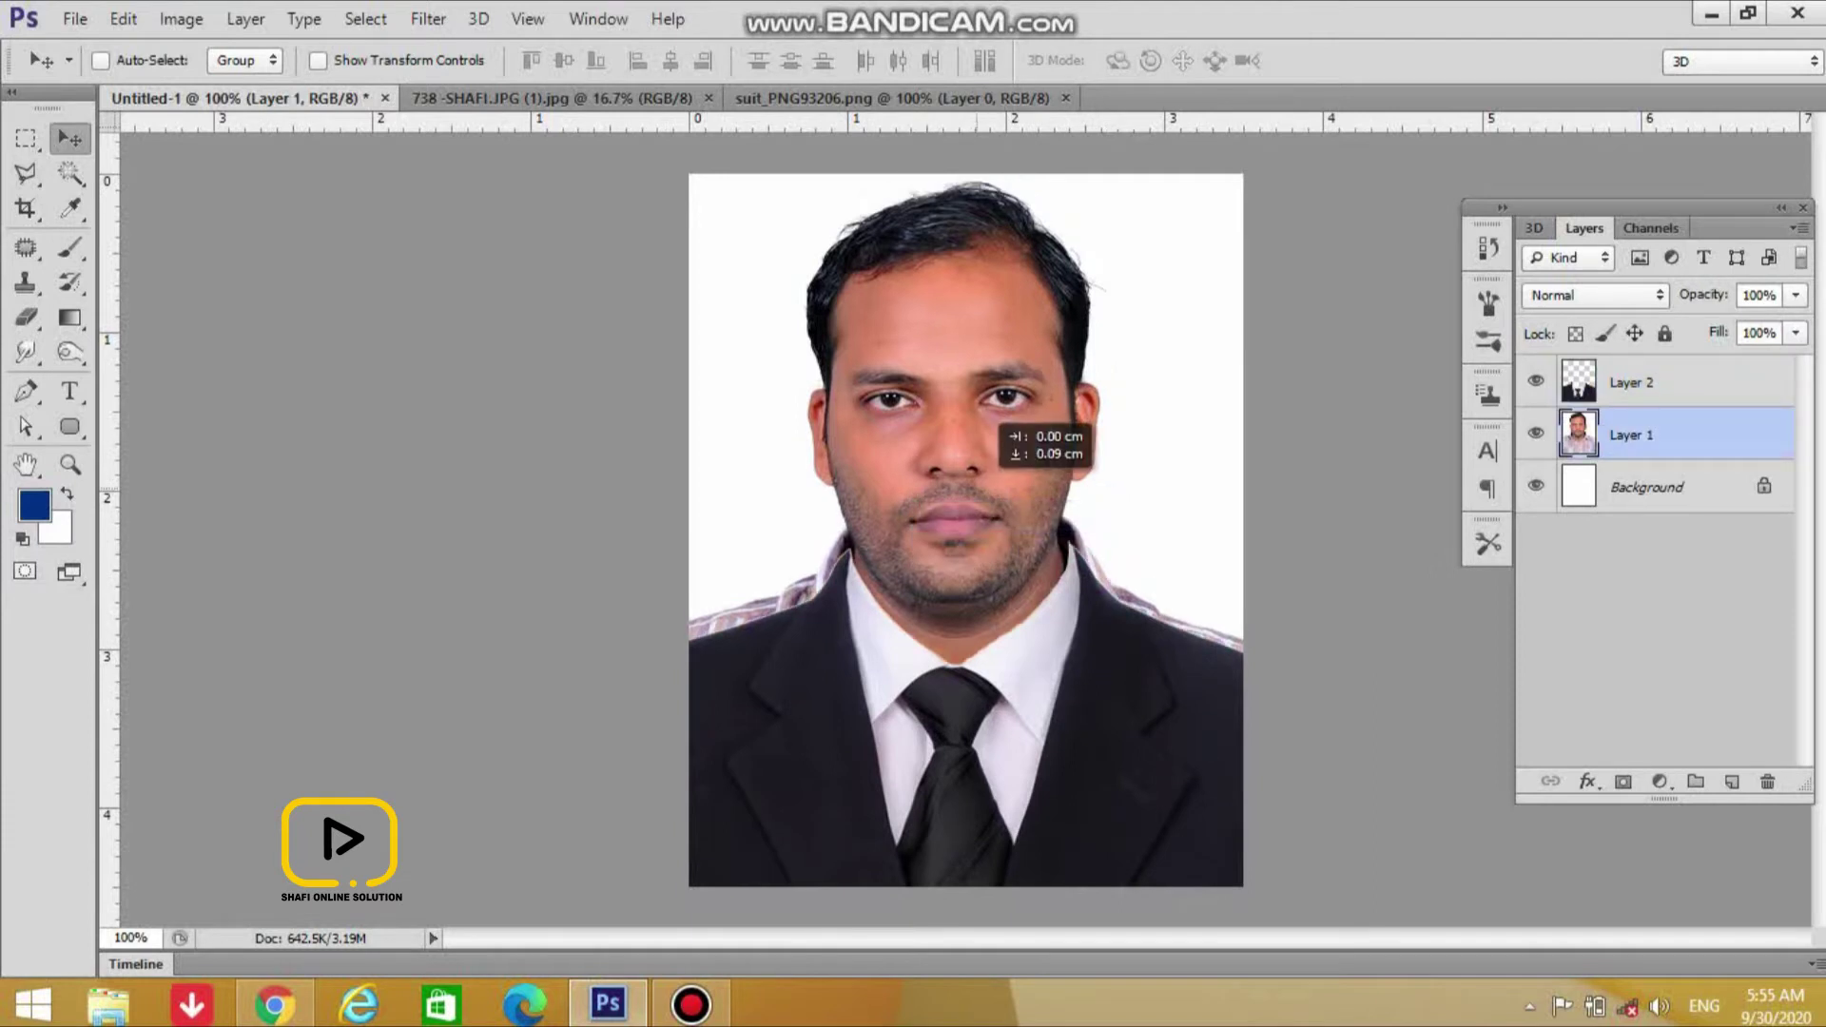
{"action": "left_click_drag", "start_coordinate": [993, 426], "coordinate": [995, 418]}
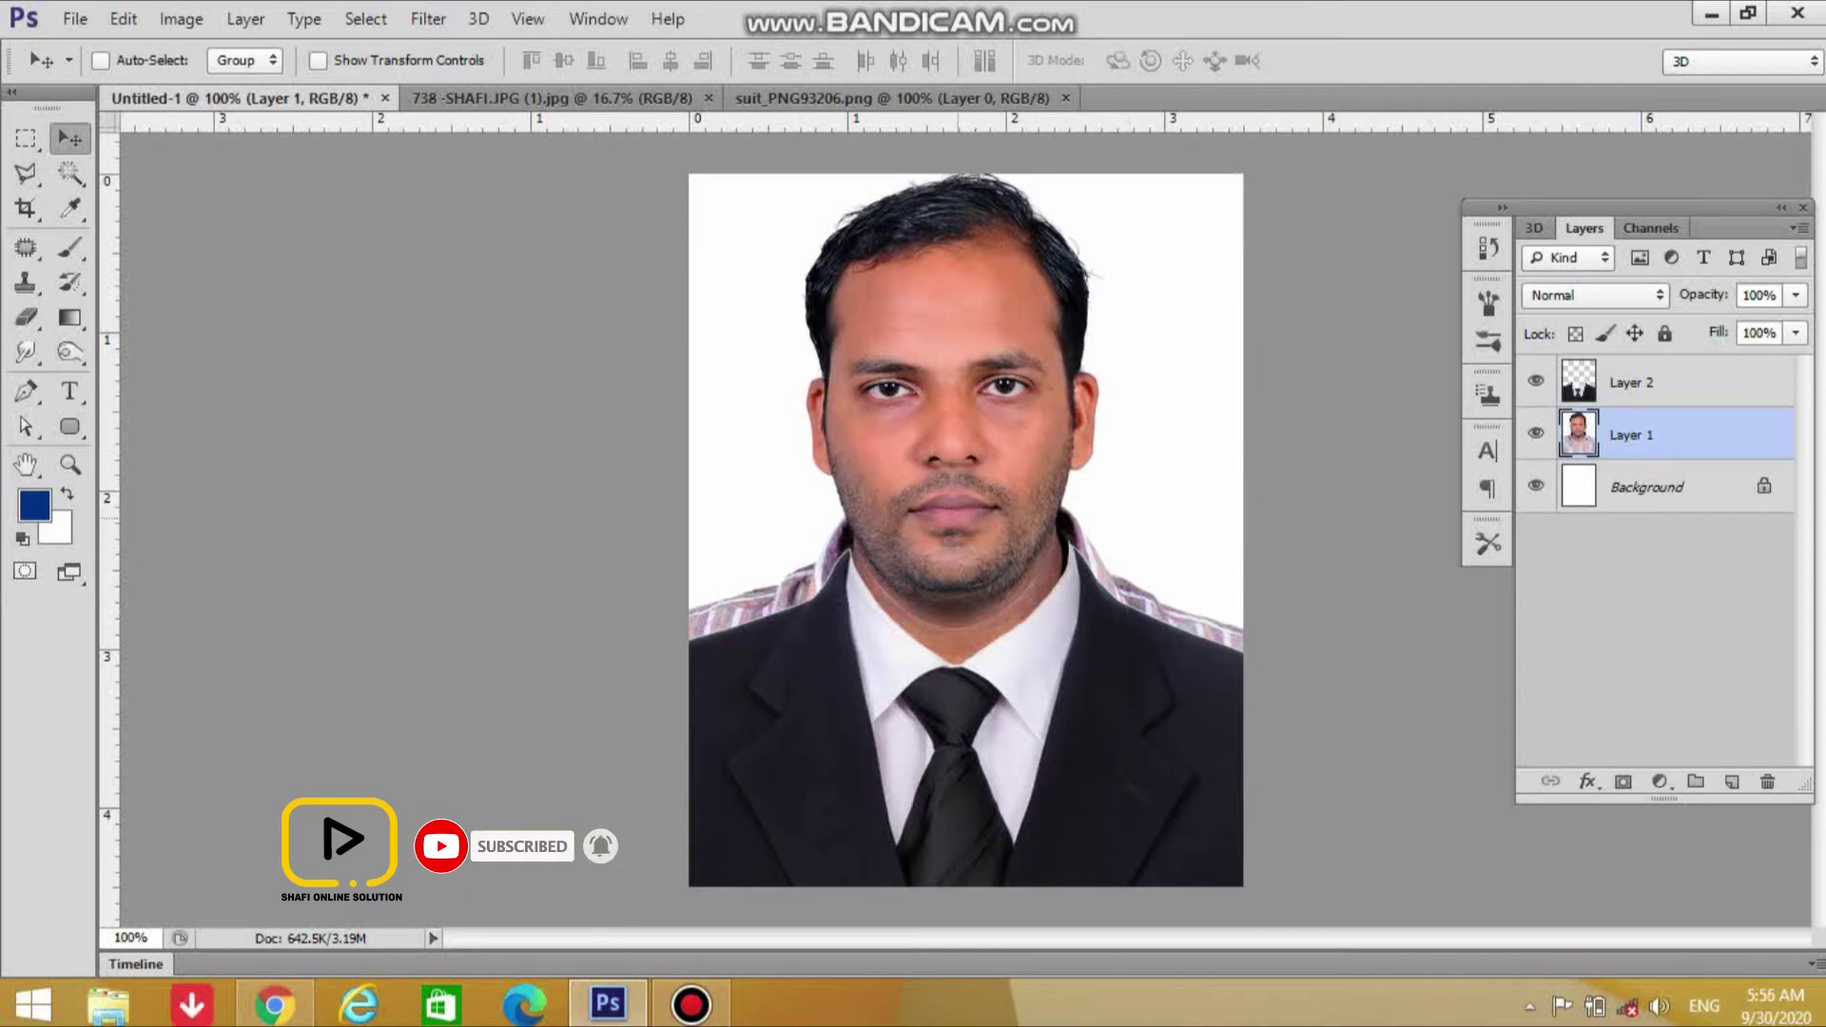
Enlarge the portrait layer to about 105.6% and nudge it slightly right to fit the collar
{"action": "key", "text": "ctrl+t"}
{"action": "left_click_drag", "start_coordinate": [1506, 874], "coordinate": [1521, 885]}
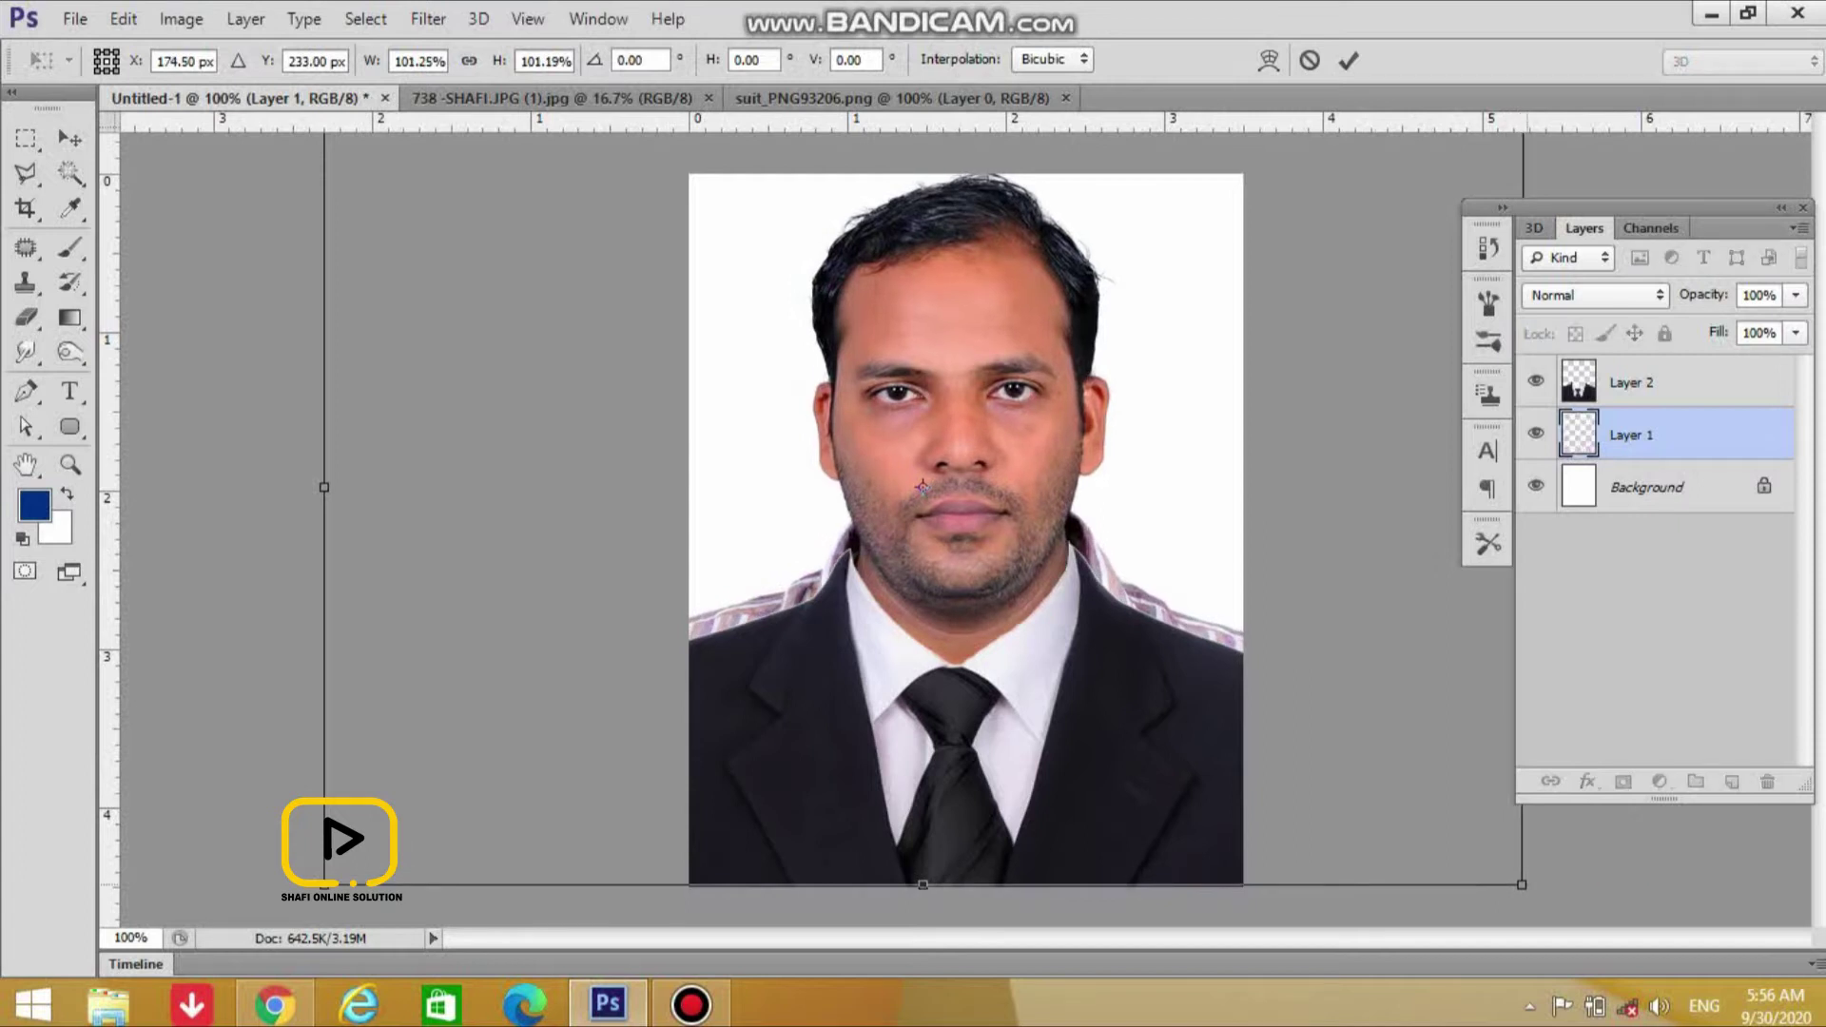
{"action": "left_click_drag", "start_coordinate": [324, 884], "coordinate": [308, 895]}
{"action": "left_click_drag", "start_coordinate": [1522, 895], "coordinate": [1540, 908]}
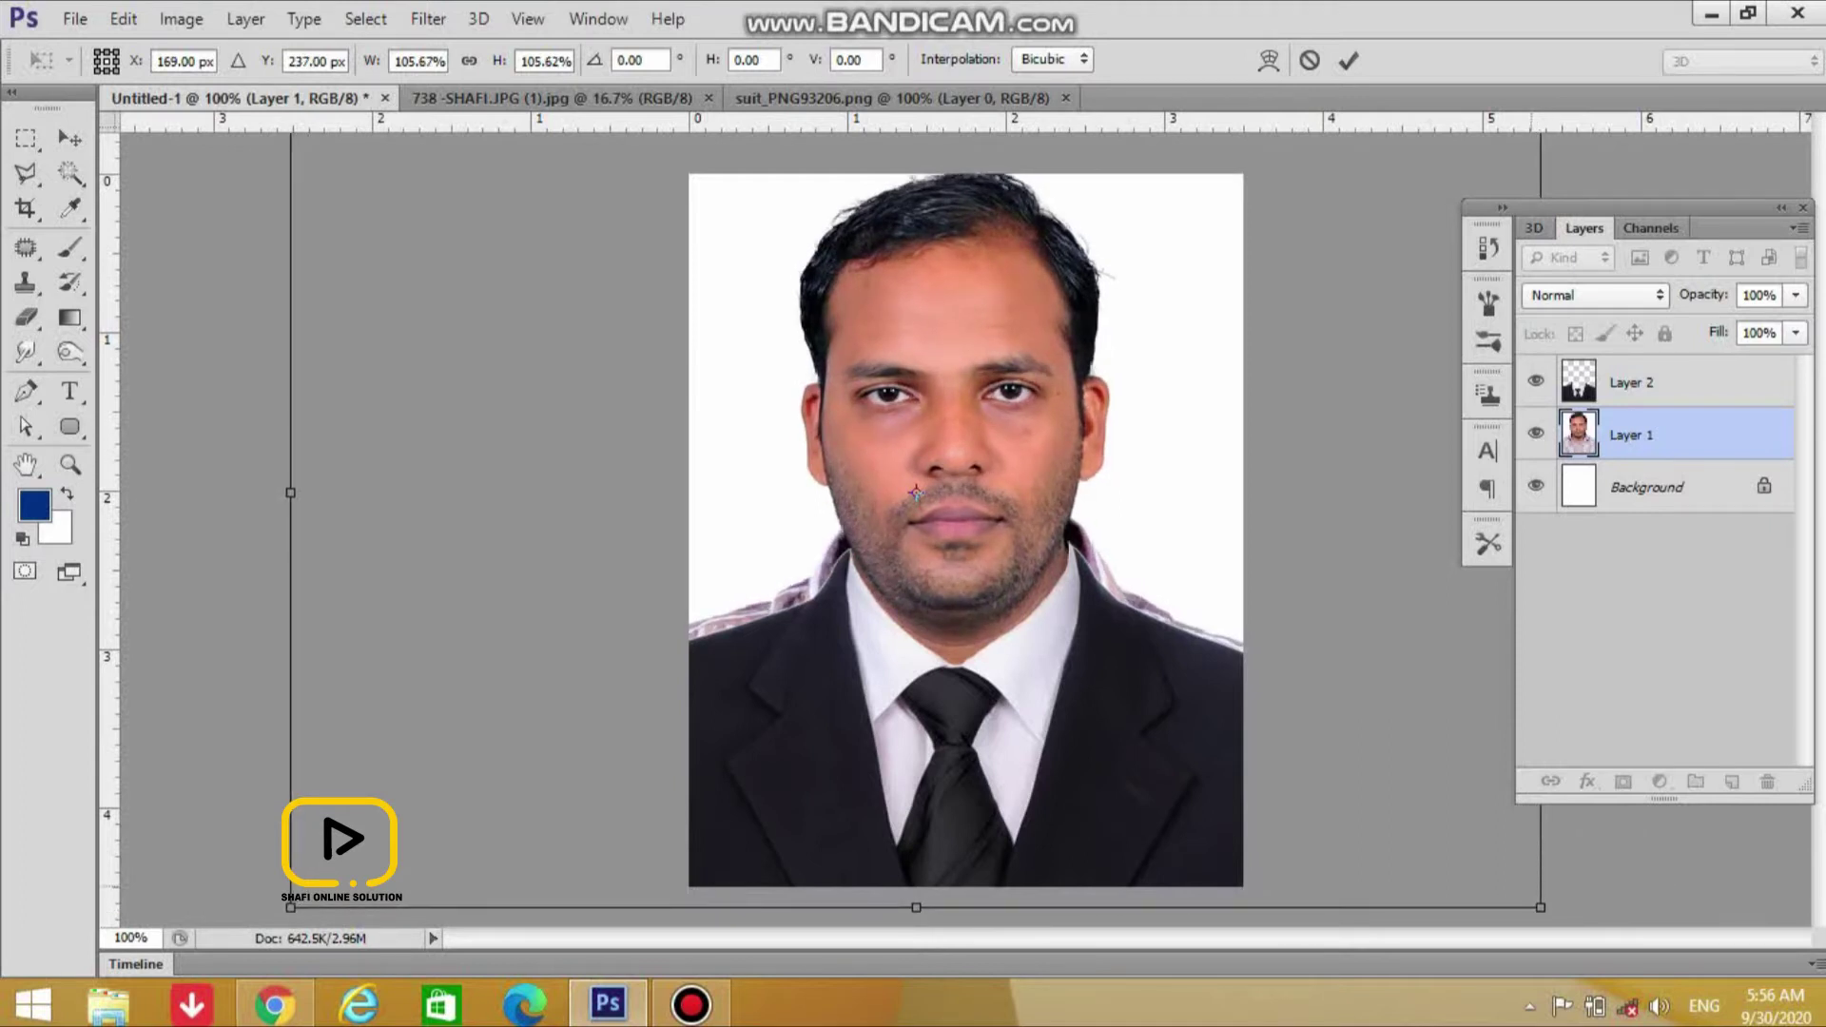
{"action": "key", "text": "Return"}
{"action": "right_click", "coordinate": [985, 520]}
{"action": "left_click", "coordinate": [1065, 544]}
{"action": "key", "text": "Right"}
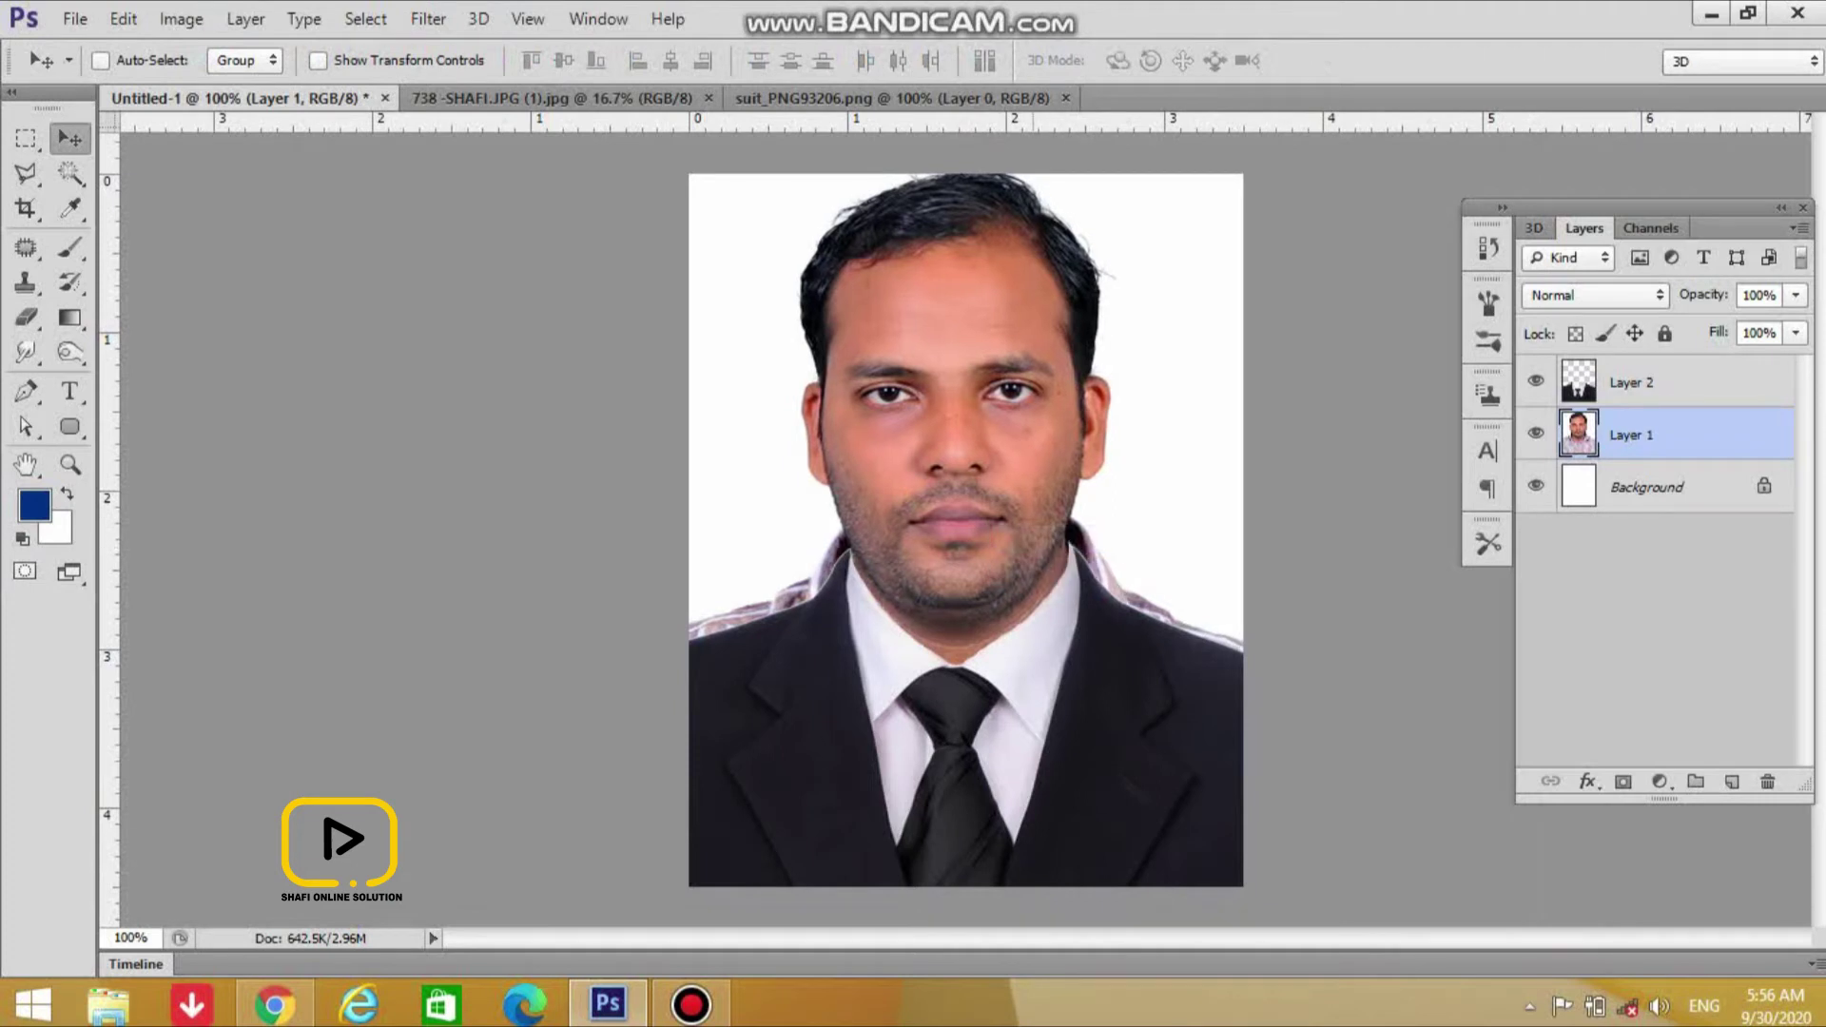
{"action": "key", "text": "Right"}
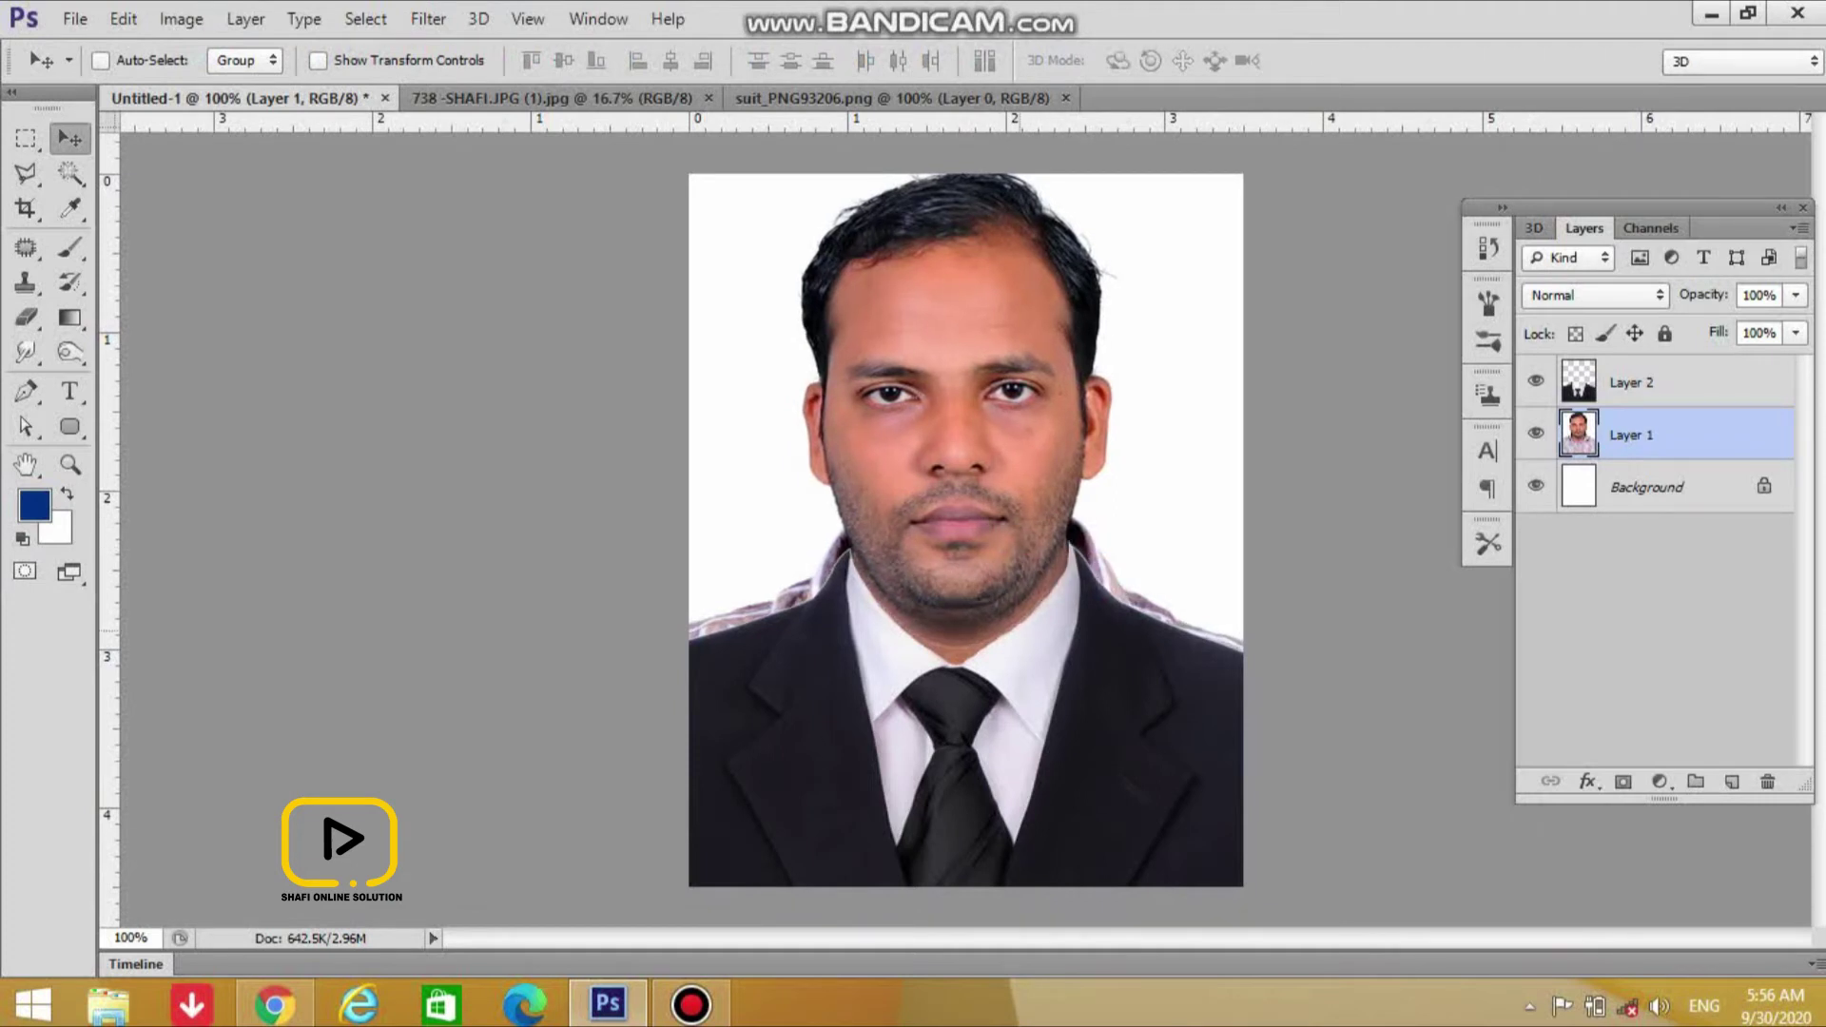
Enlarge the portrait layer a little more and nudge it left and up until the neck sits within the collar
{"action": "key", "text": "ctrl+t"}
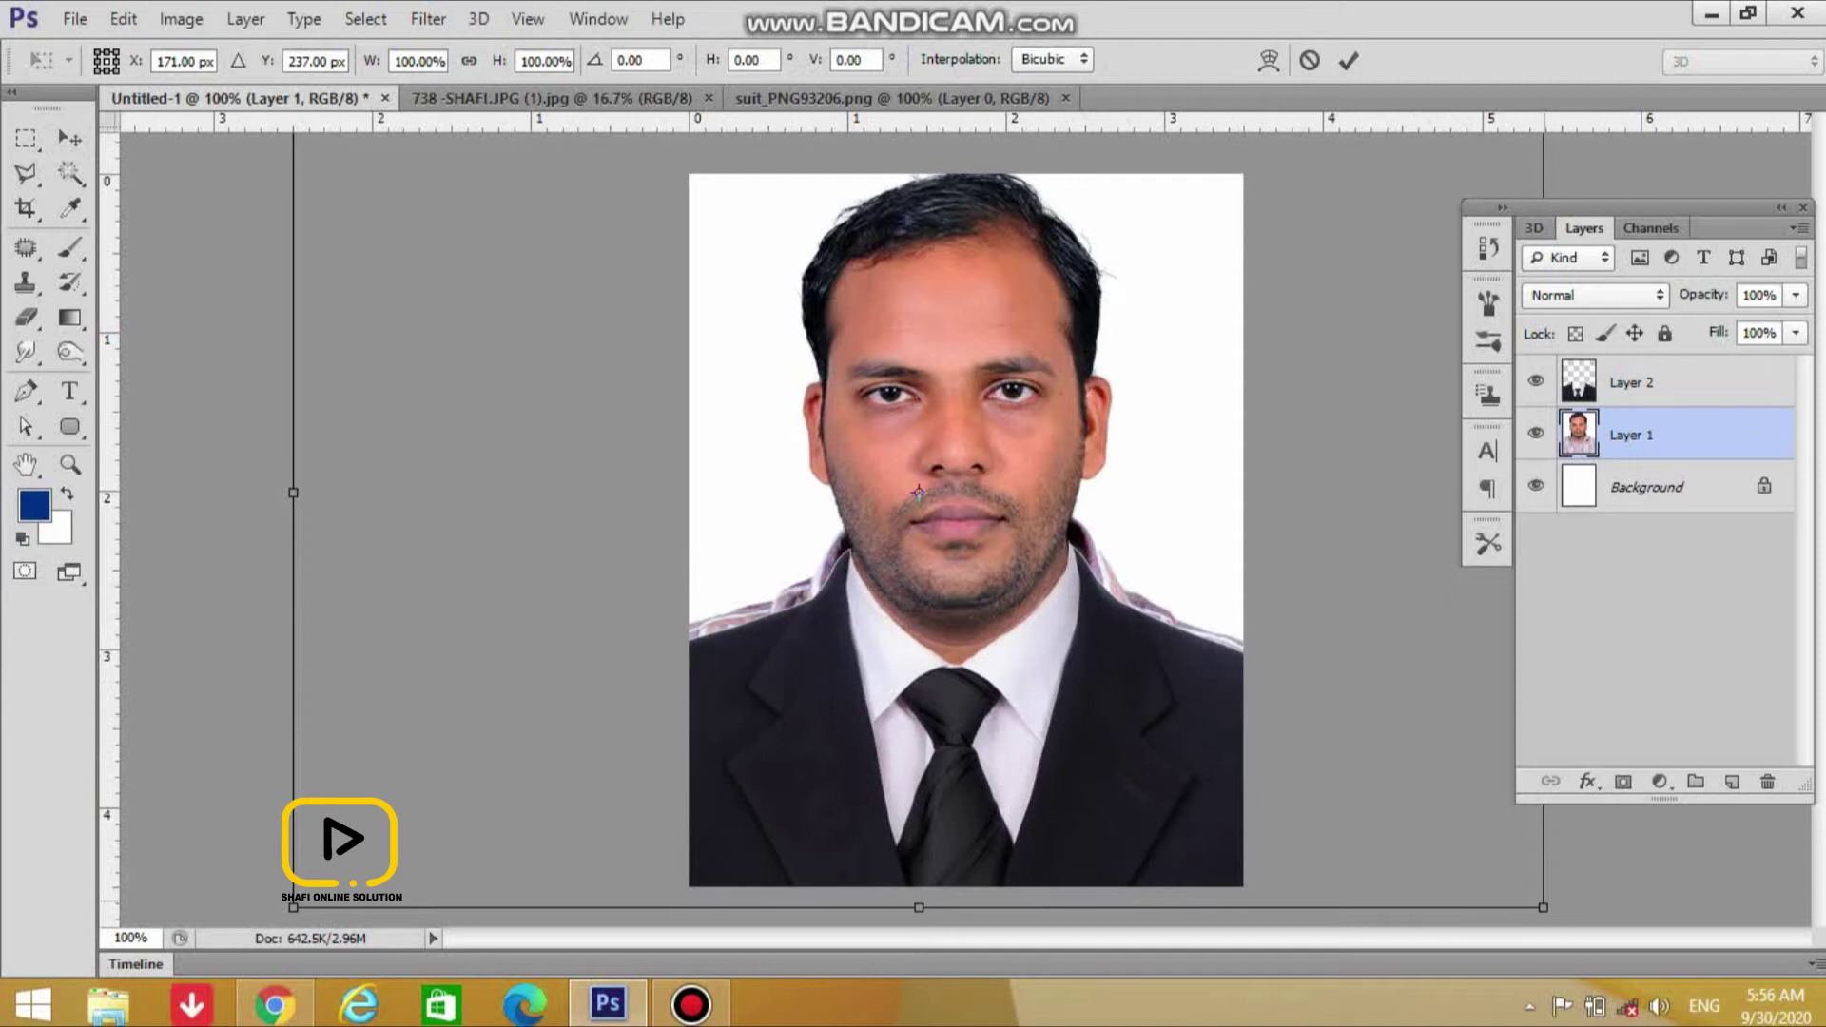
{"action": "left_click_drag", "start_coordinate": [1543, 908], "coordinate": [1552, 914]}
{"action": "key", "text": "Return"}
{"action": "key", "text": "Left"}
{"action": "key", "text": "Left"}
{"action": "key", "text": "Up"}
{"action": "key", "text": "Up"}
{"action": "key", "text": "Right"}
{"action": "key", "text": "Up"}
{"action": "key", "text": "Up"}
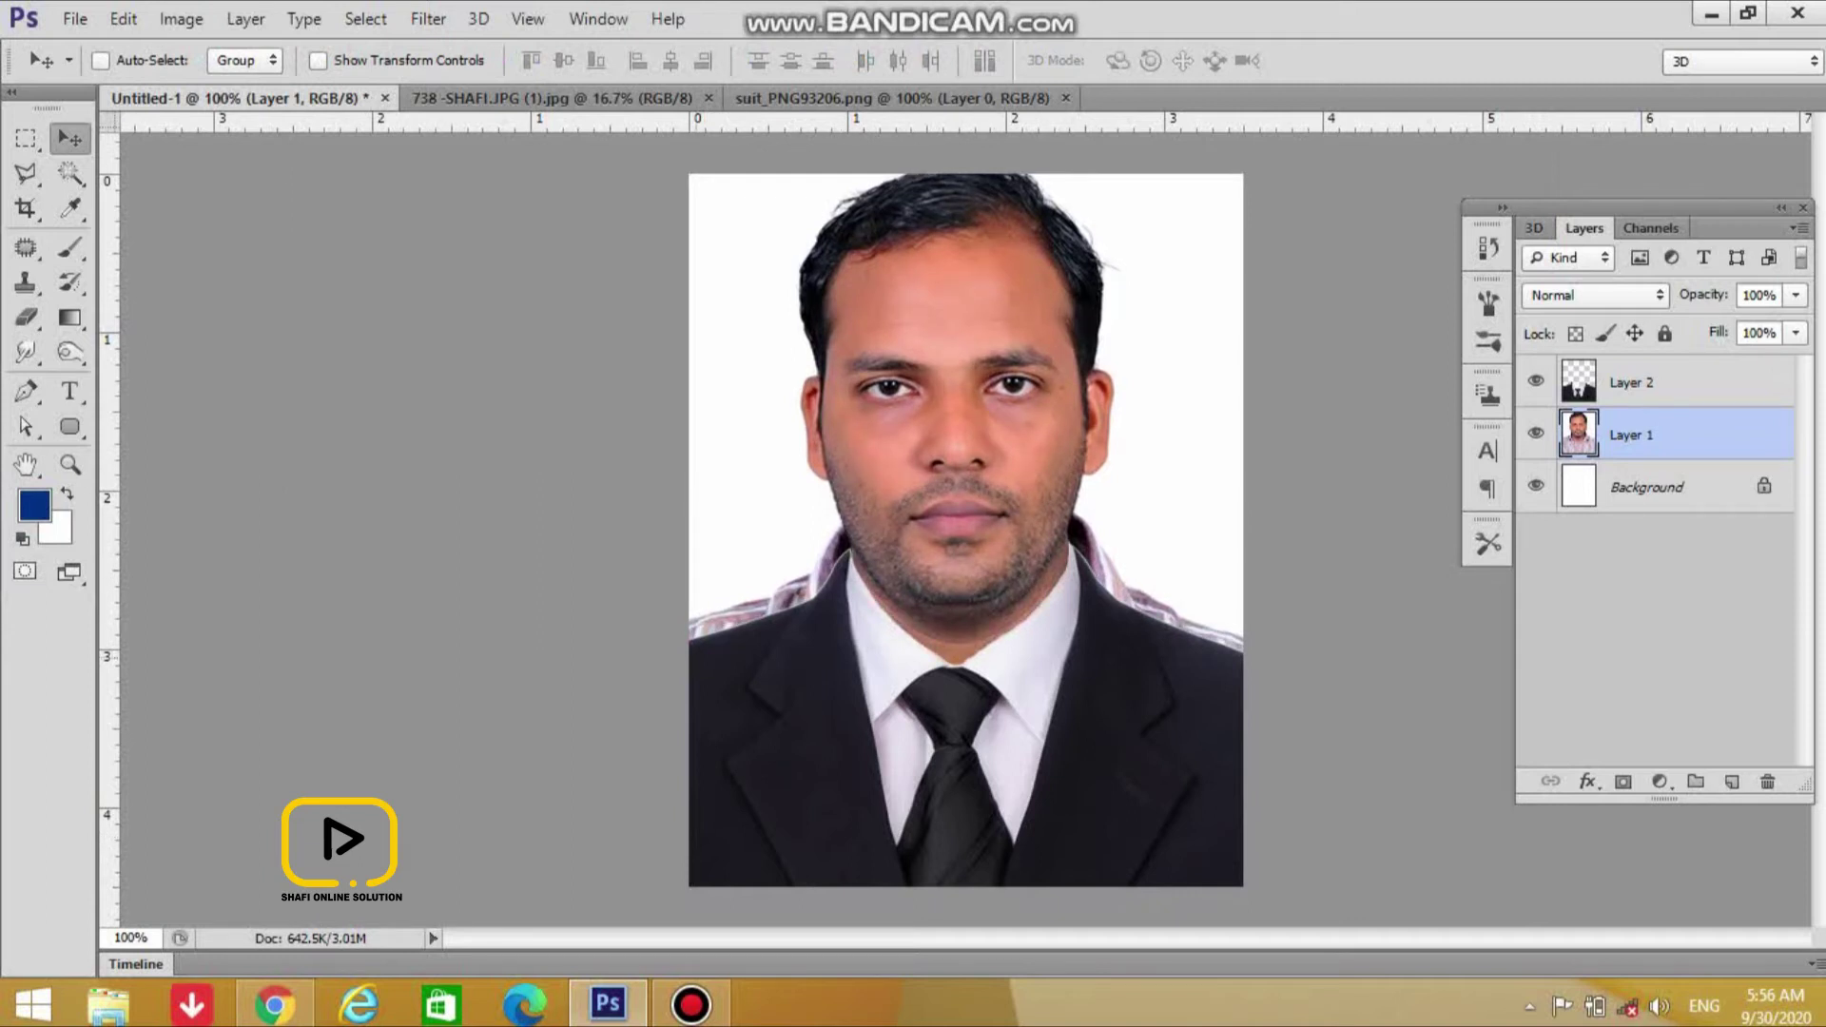
Draw a closed Pen path around the striped shirt above the image's left shoulder, following the jaw and the suit's edge
{"action": "key", "text": "z"}
{"action": "left_click_drag", "start_coordinate": [687, 285], "coordinate": [1036, 873]}
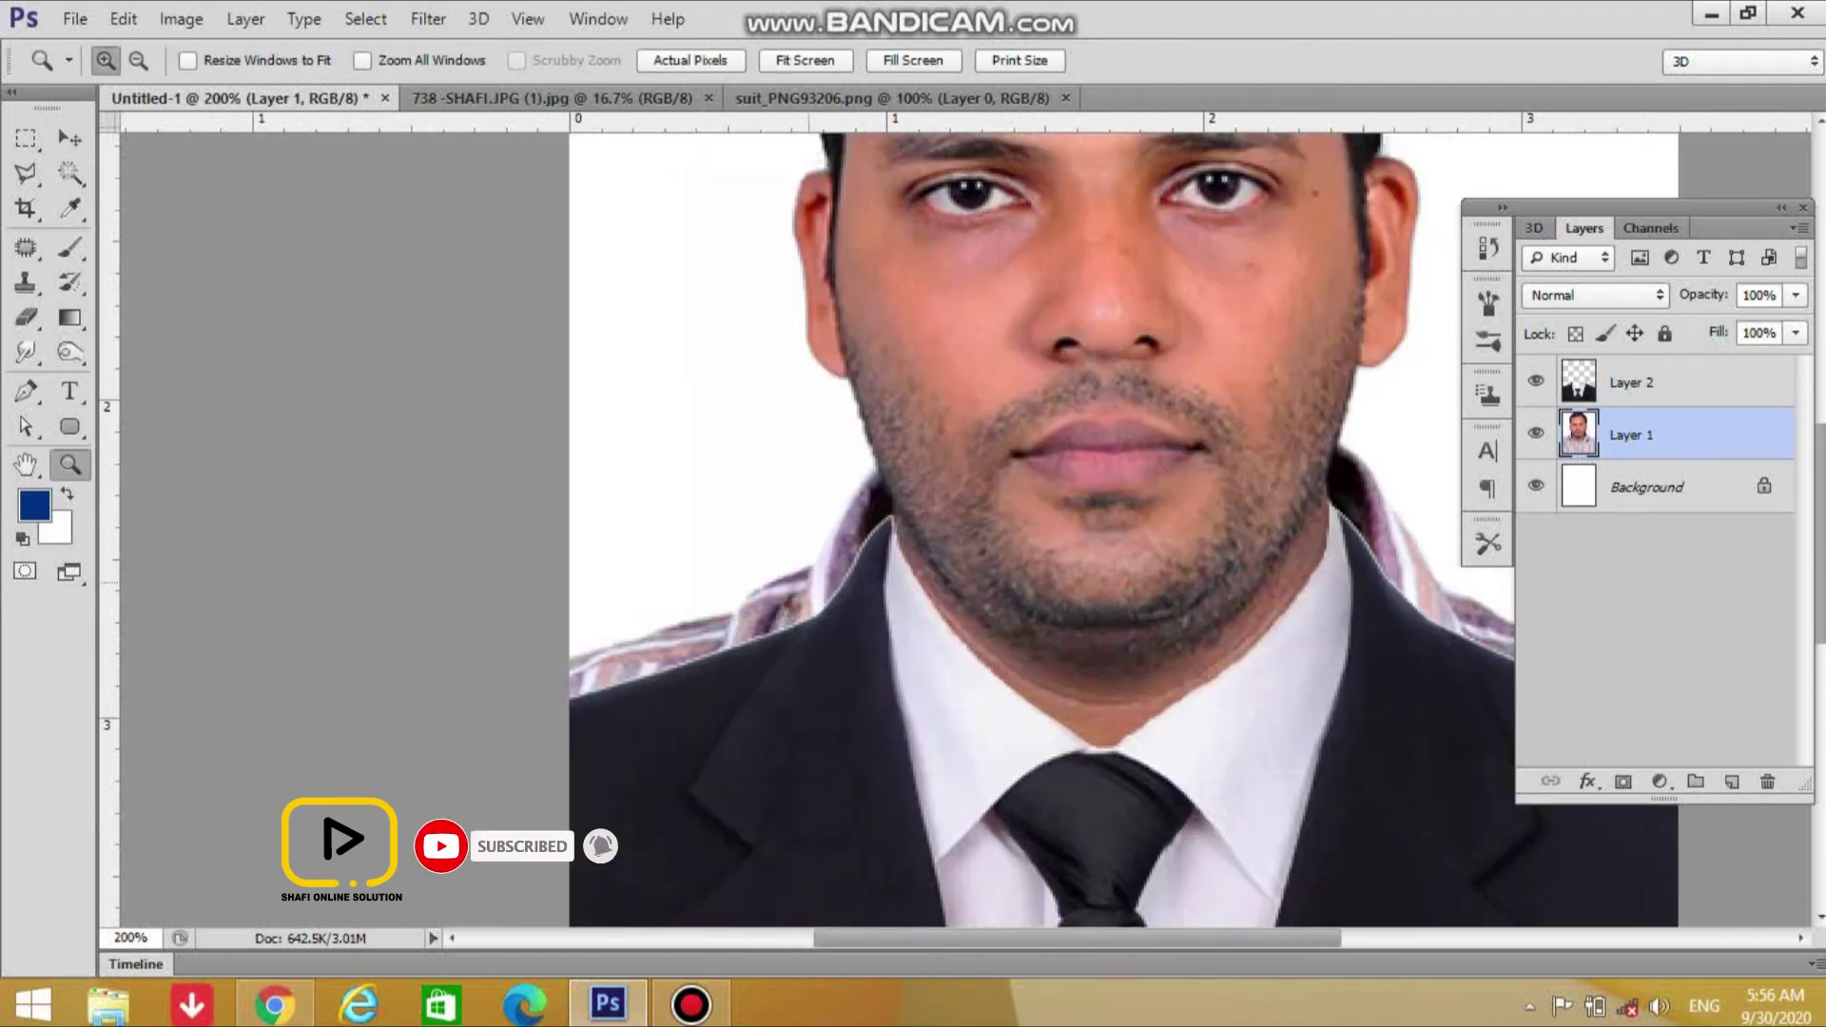
{"action": "left_click", "coordinate": [26, 390]}
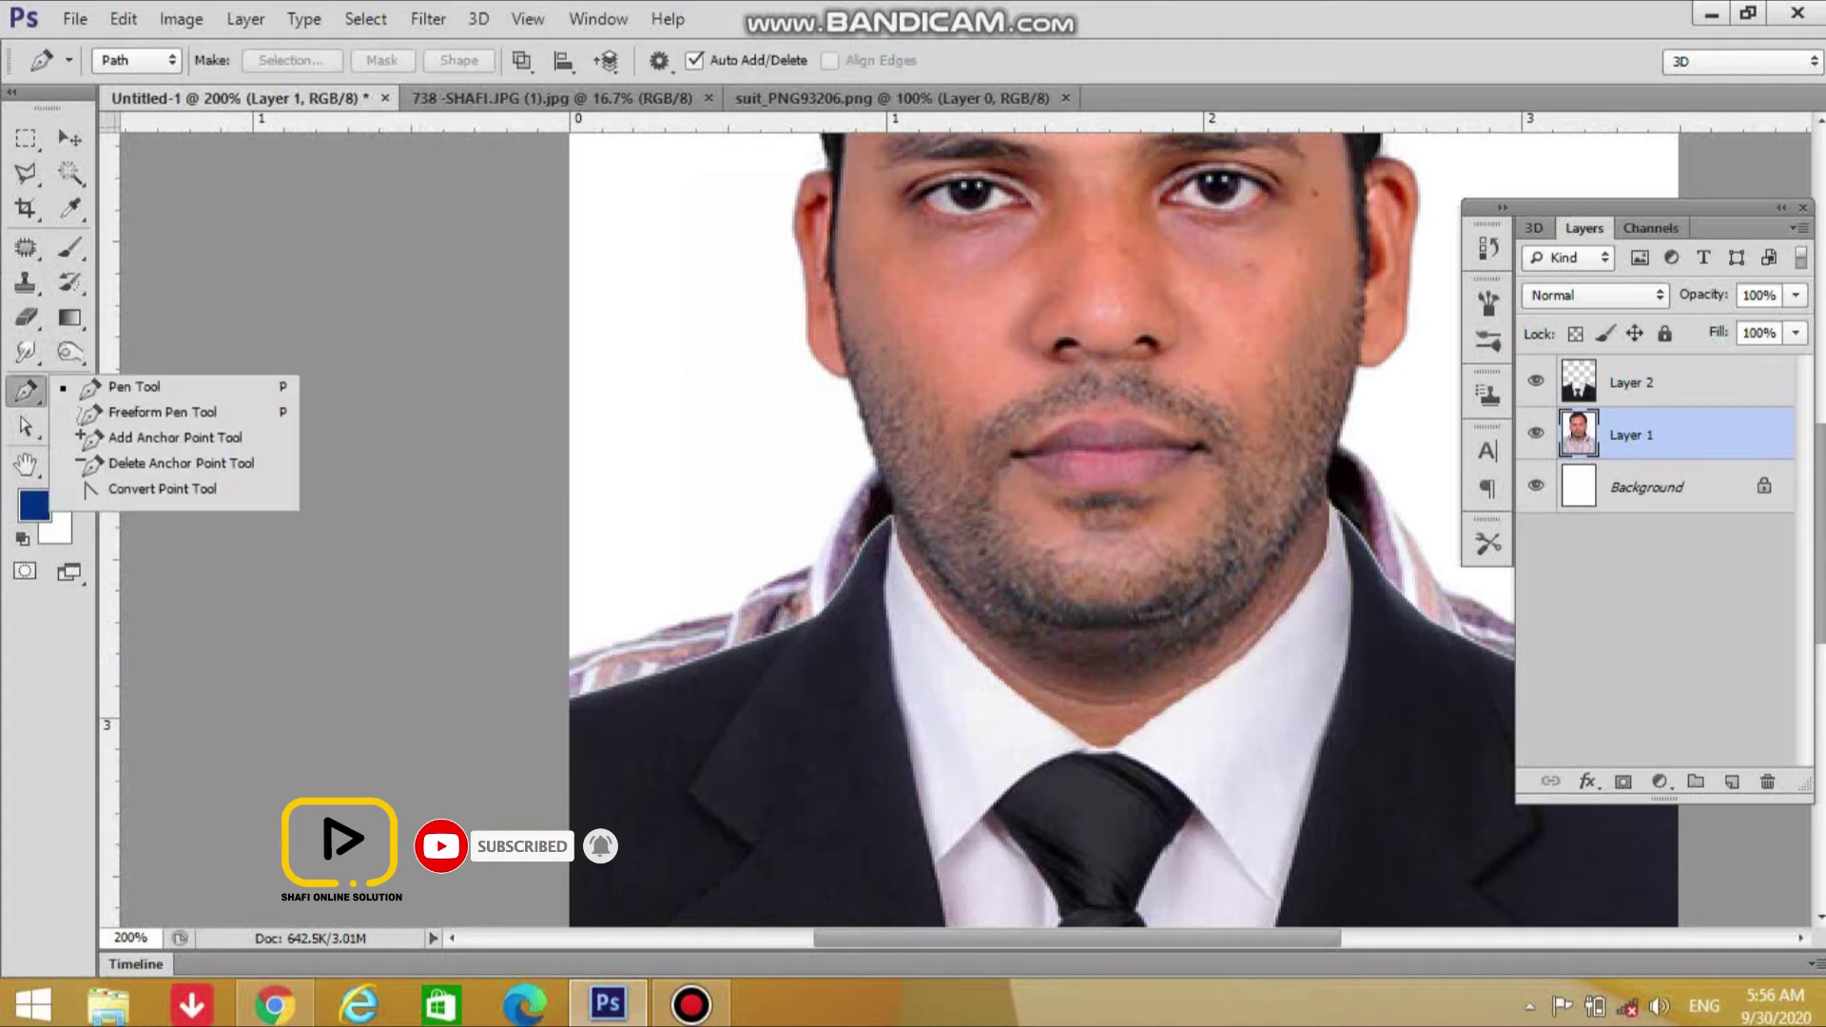
{"action": "left_click", "coordinate": [690, 1004]}
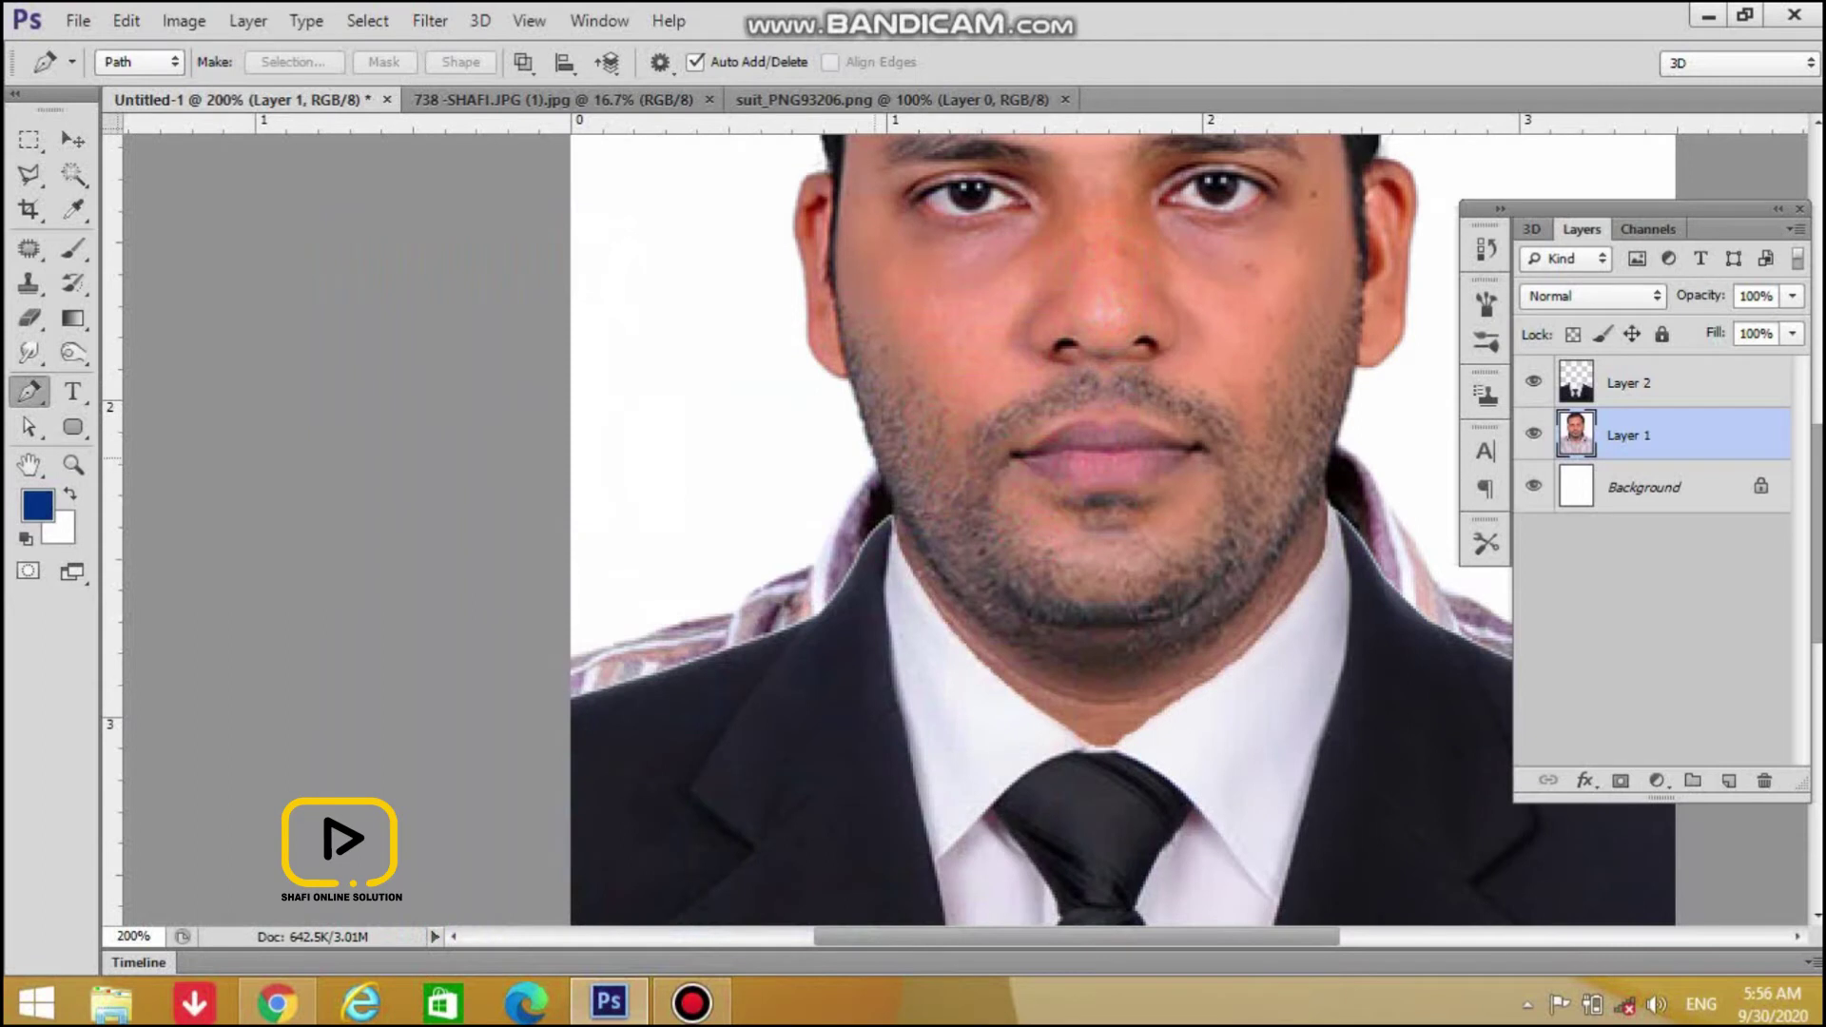
{"action": "key", "text": "ctrl+plus"}
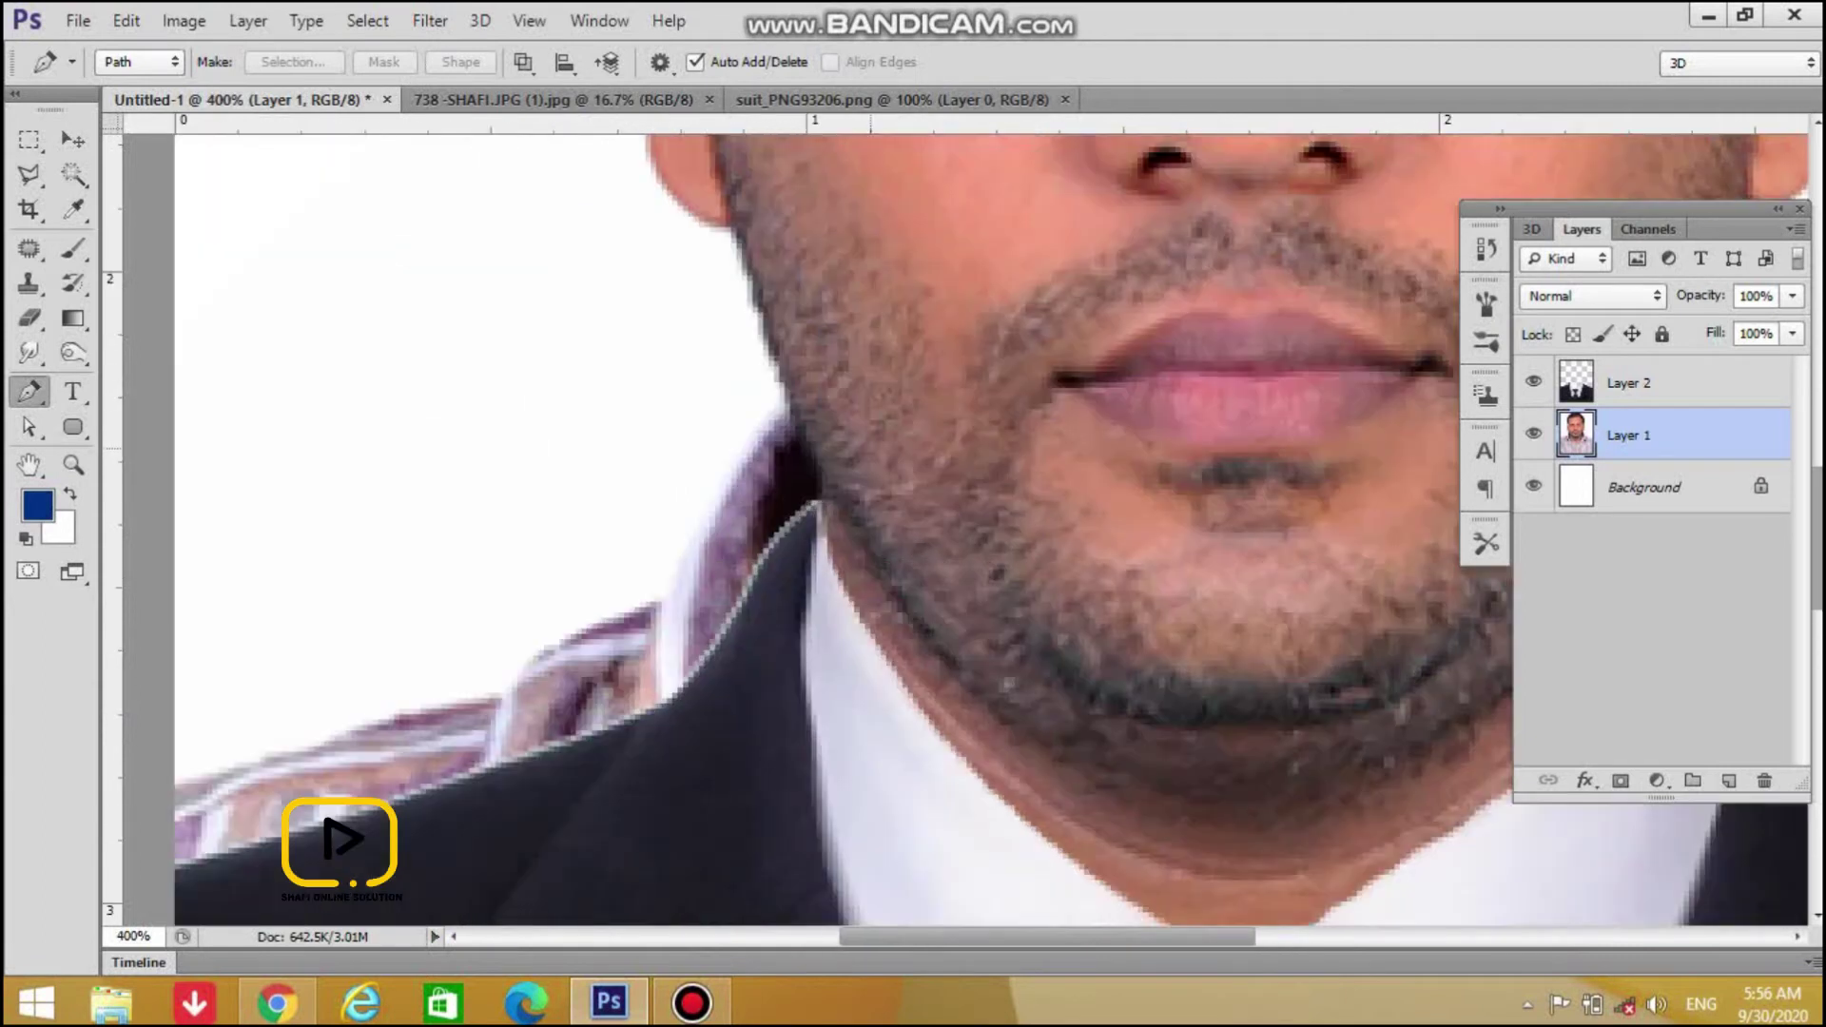
{"action": "left_click", "coordinate": [753, 292]}
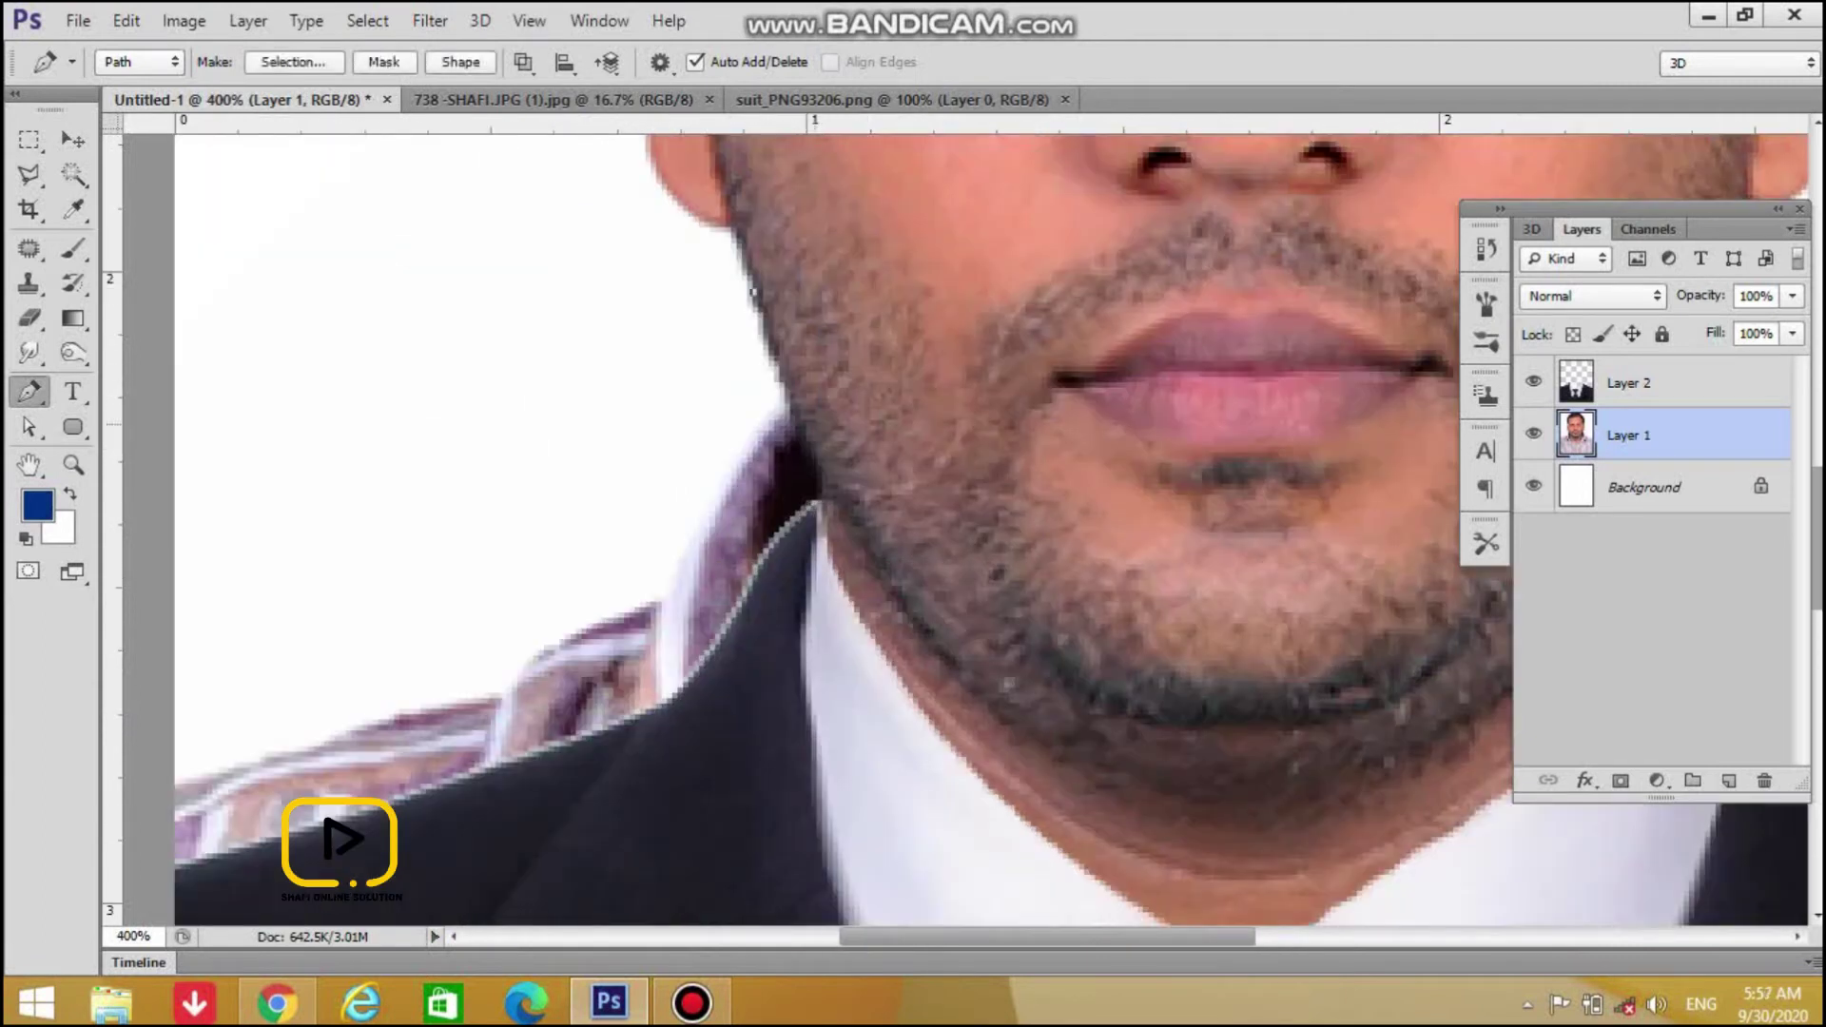
{"action": "left_click", "coordinate": [796, 425]}
{"action": "left_click", "coordinate": [807, 453]}
{"action": "left_click", "coordinate": [816, 481]}
{"action": "left_click", "coordinate": [820, 504]}
{"action": "left_click_drag", "start_coordinate": [713, 651], "coordinate": [704, 685]}
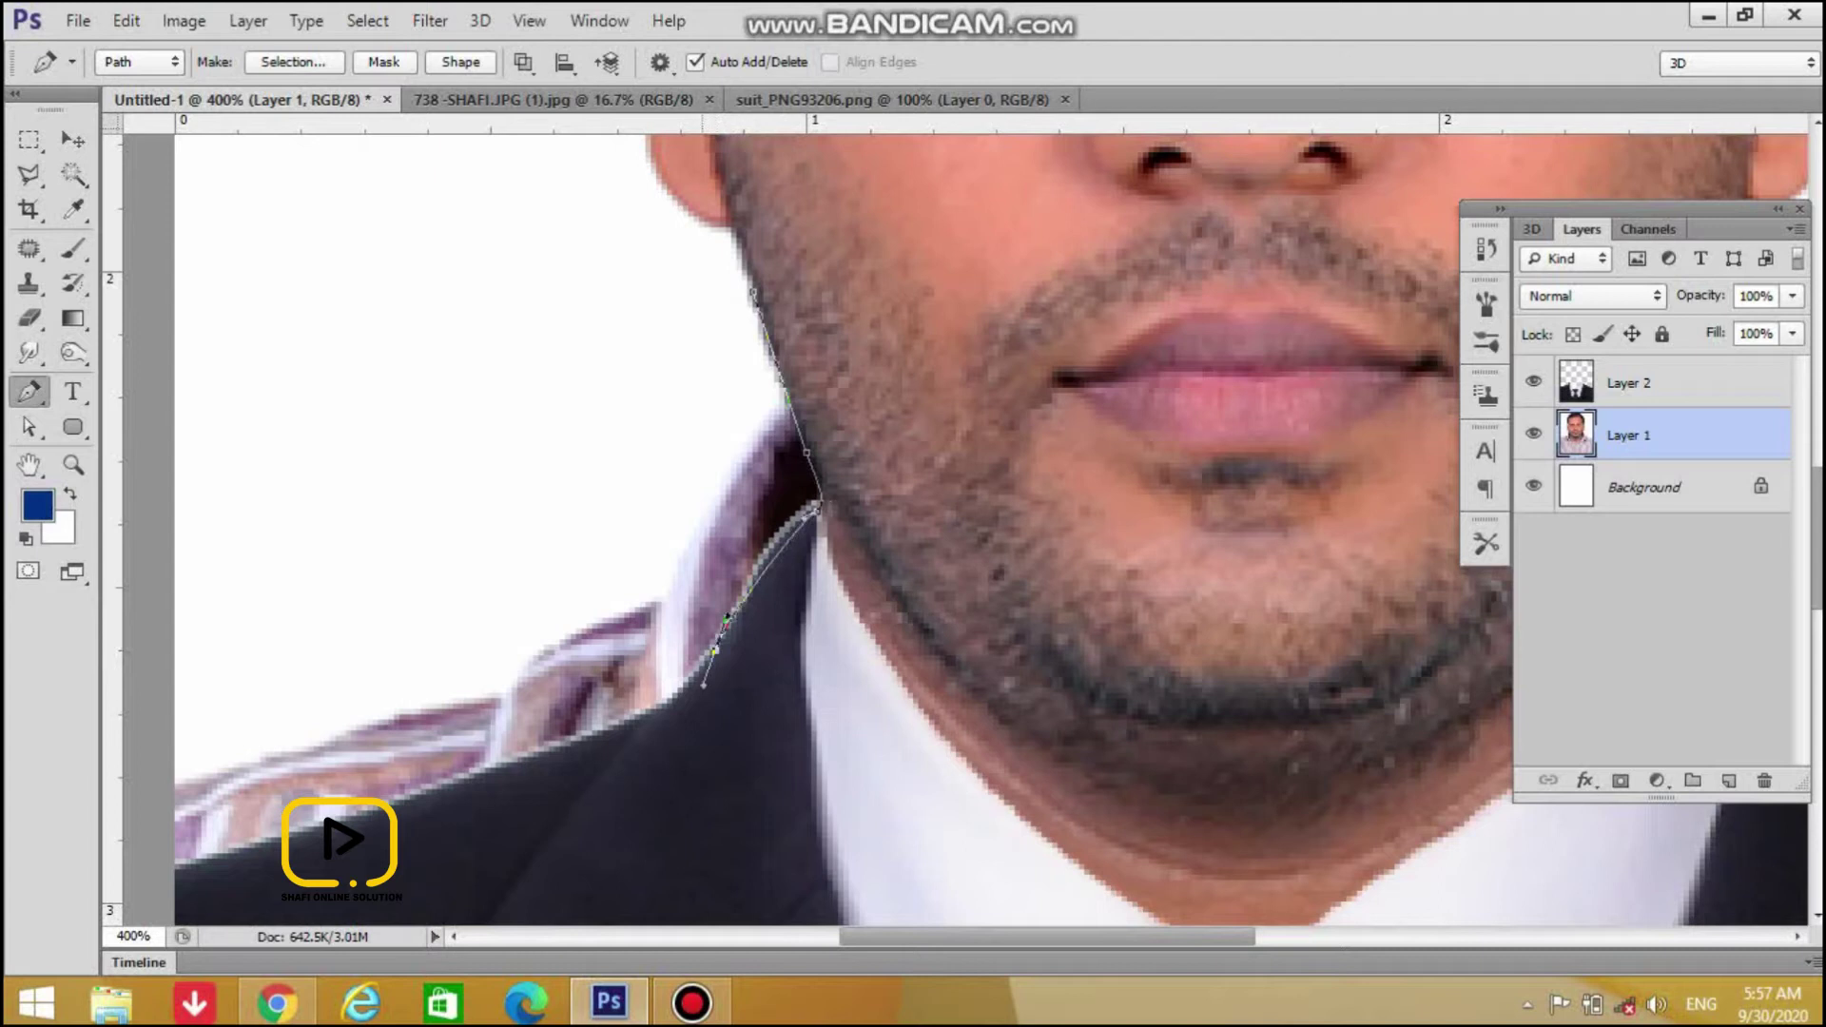
{"action": "left_click_drag", "start_coordinate": [539, 755], "coordinate": [419, 787]}
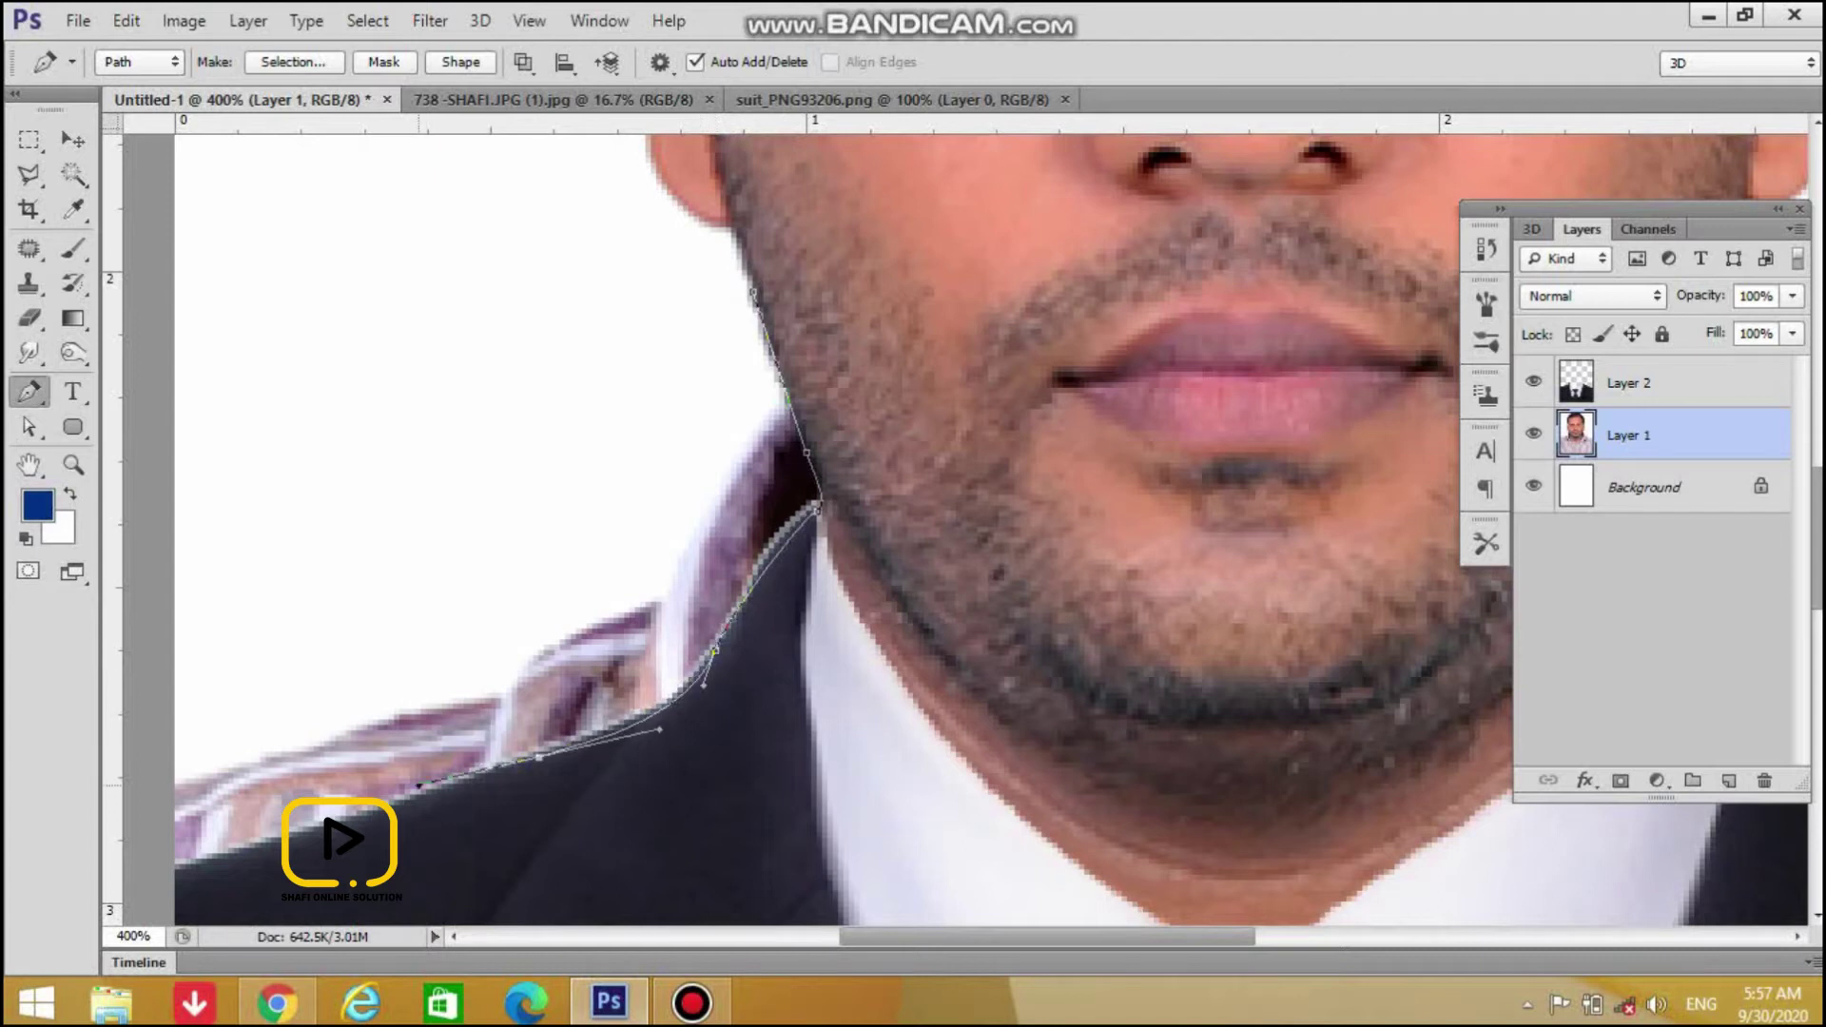
{"action": "left_click", "coordinate": [142, 900]}
{"action": "left_click", "coordinate": [148, 517]}
{"action": "left_click", "coordinate": [437, 447]}
{"action": "left_click", "coordinate": [513, 387]}
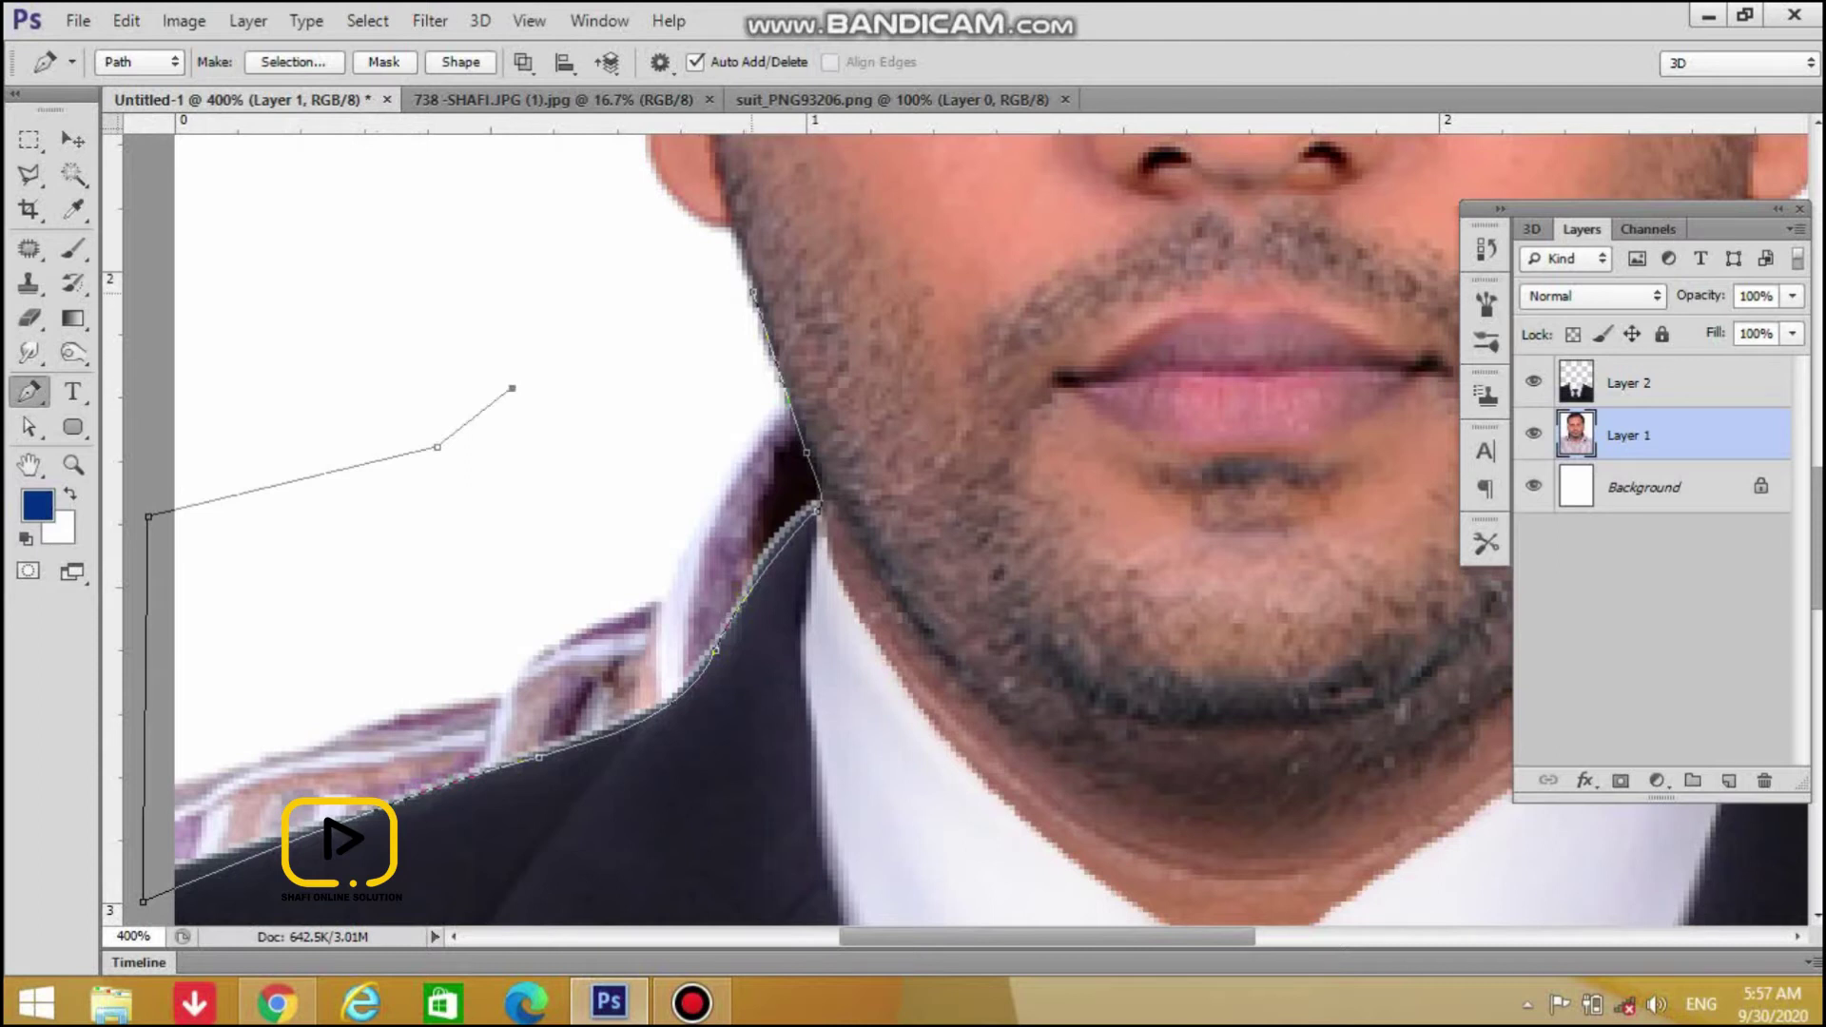
{"action": "left_click_drag", "start_coordinate": [753, 290], "coordinate": [775, 314]}
Delete the striped shirt enclosed by the path from the portrait layer, using a selection feathered by 2 pixels
{"action": "key", "text": "ctrl+Return"}
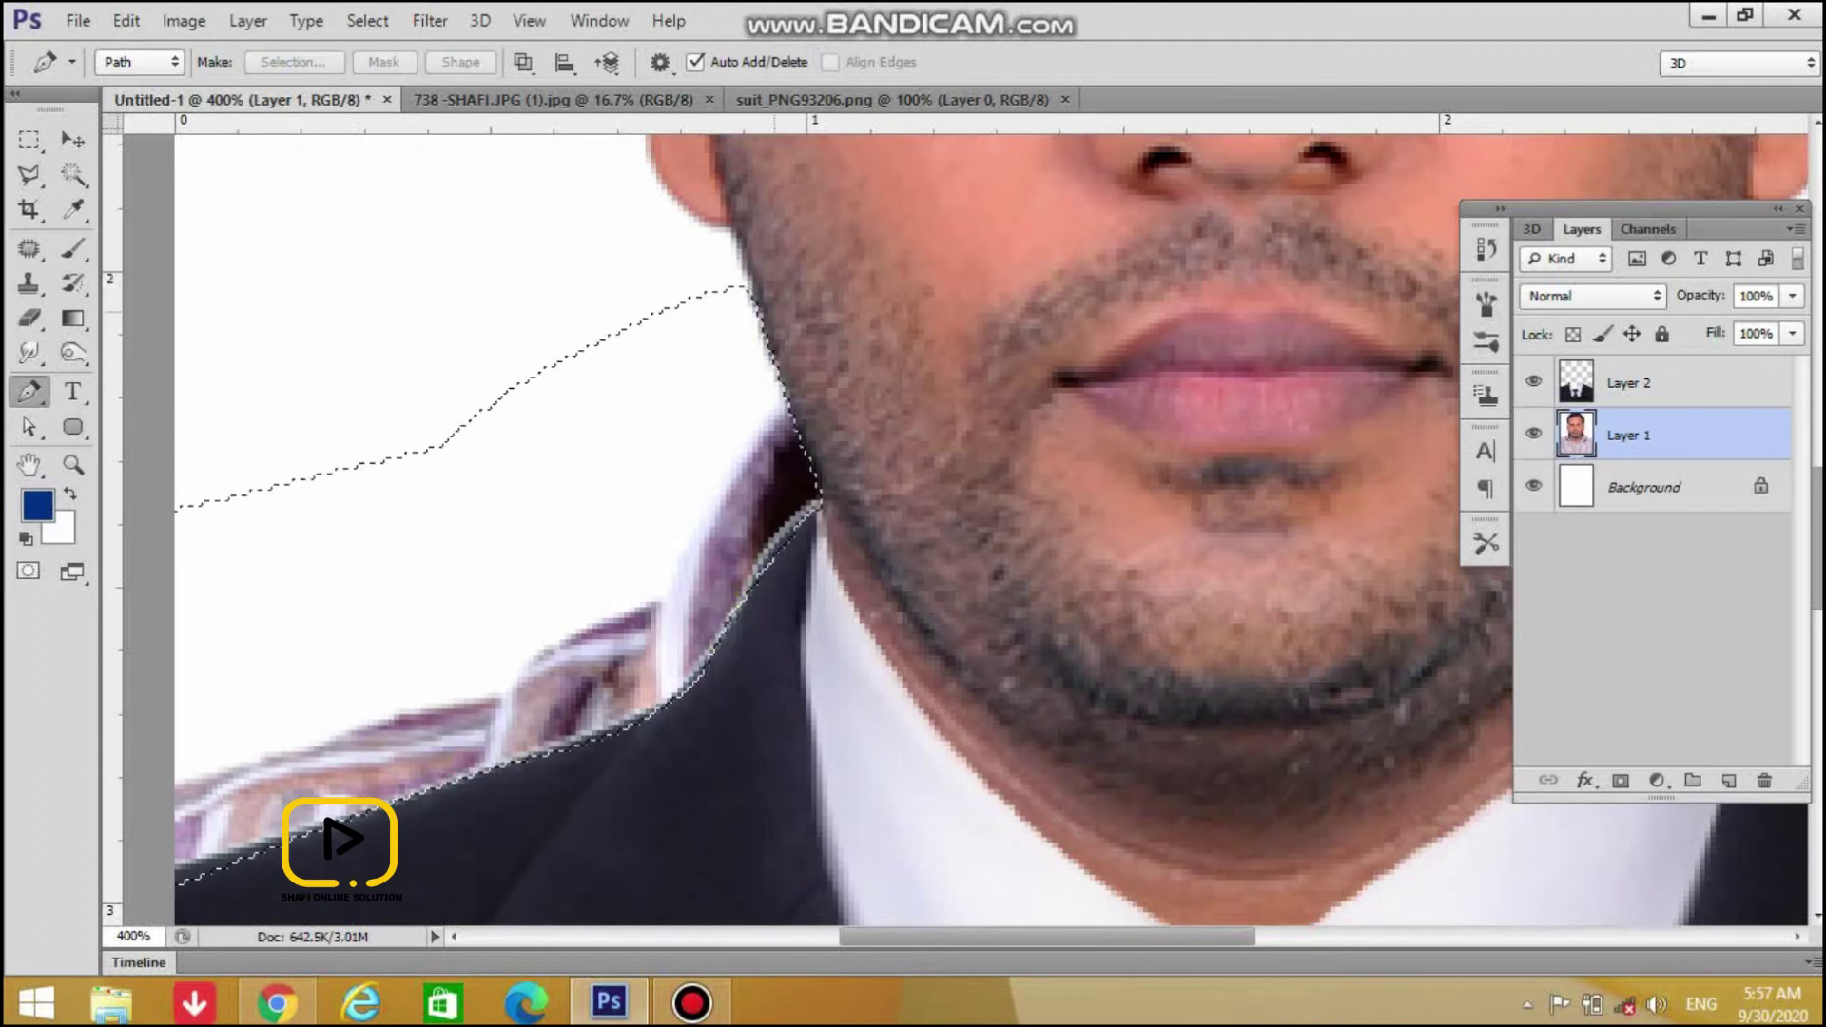
{"action": "key", "text": "shift+F6"}
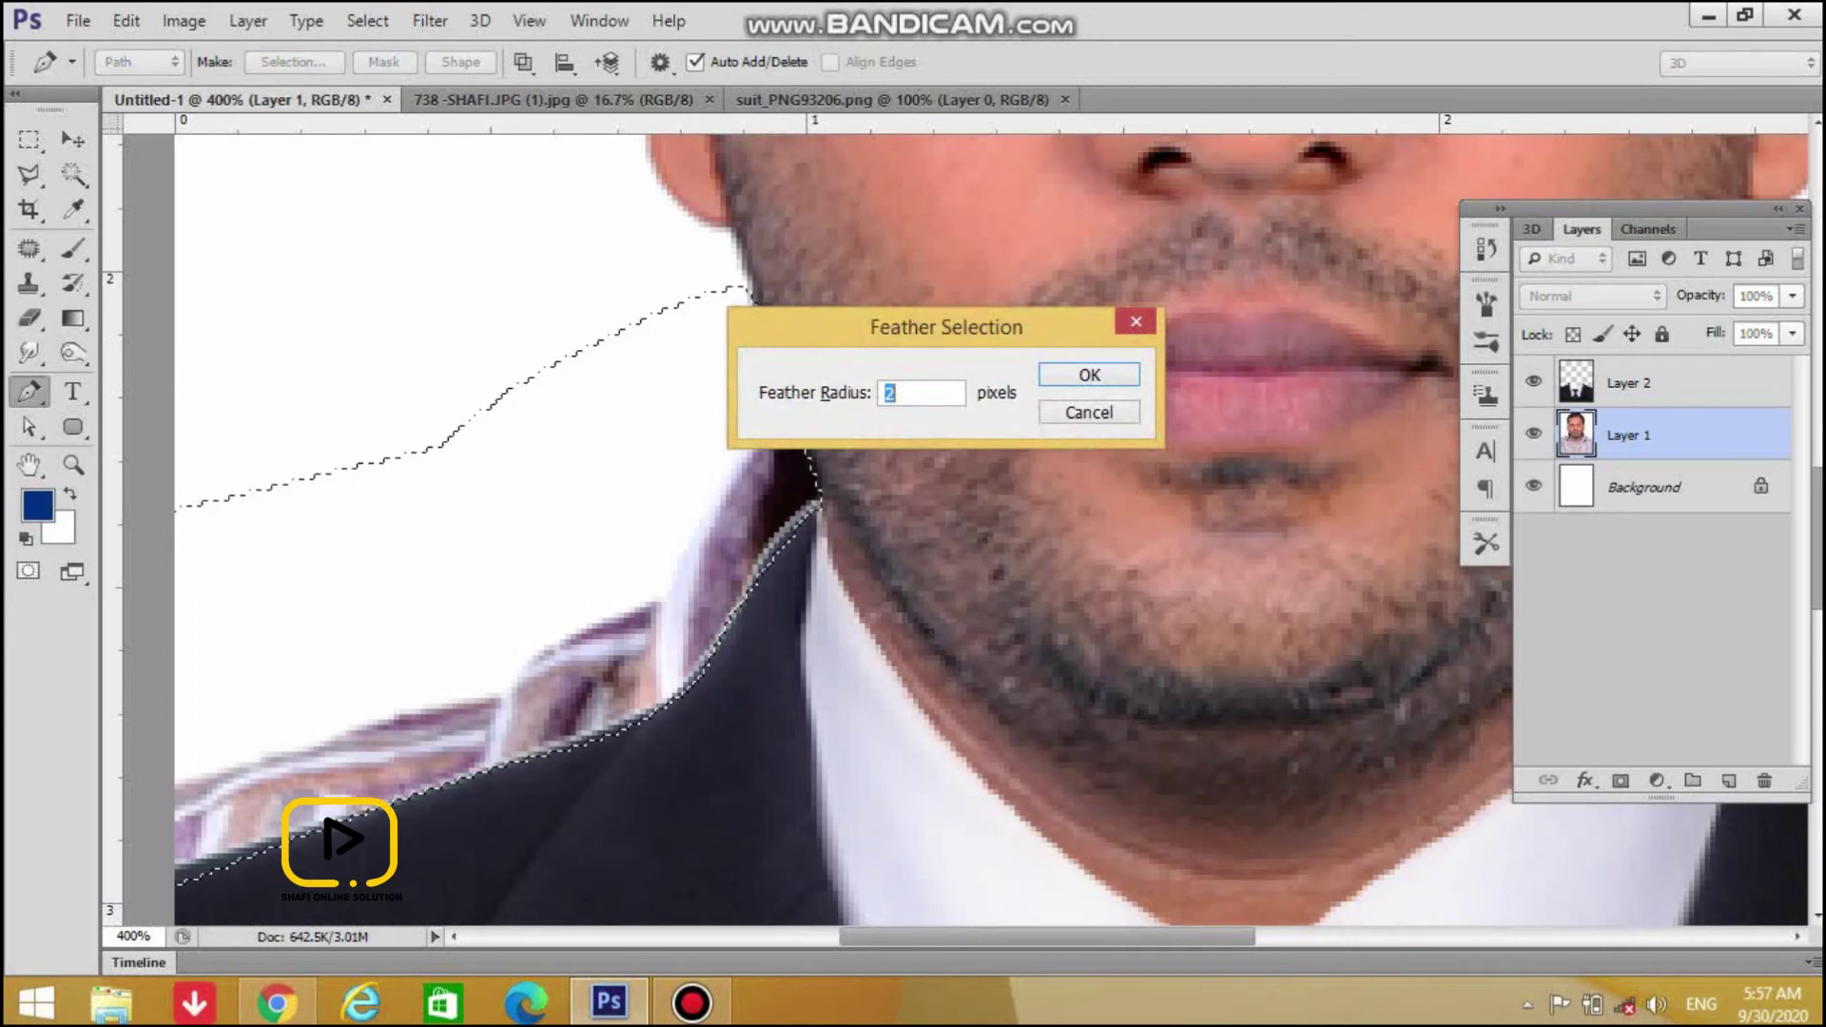
{"action": "key", "text": "Return"}
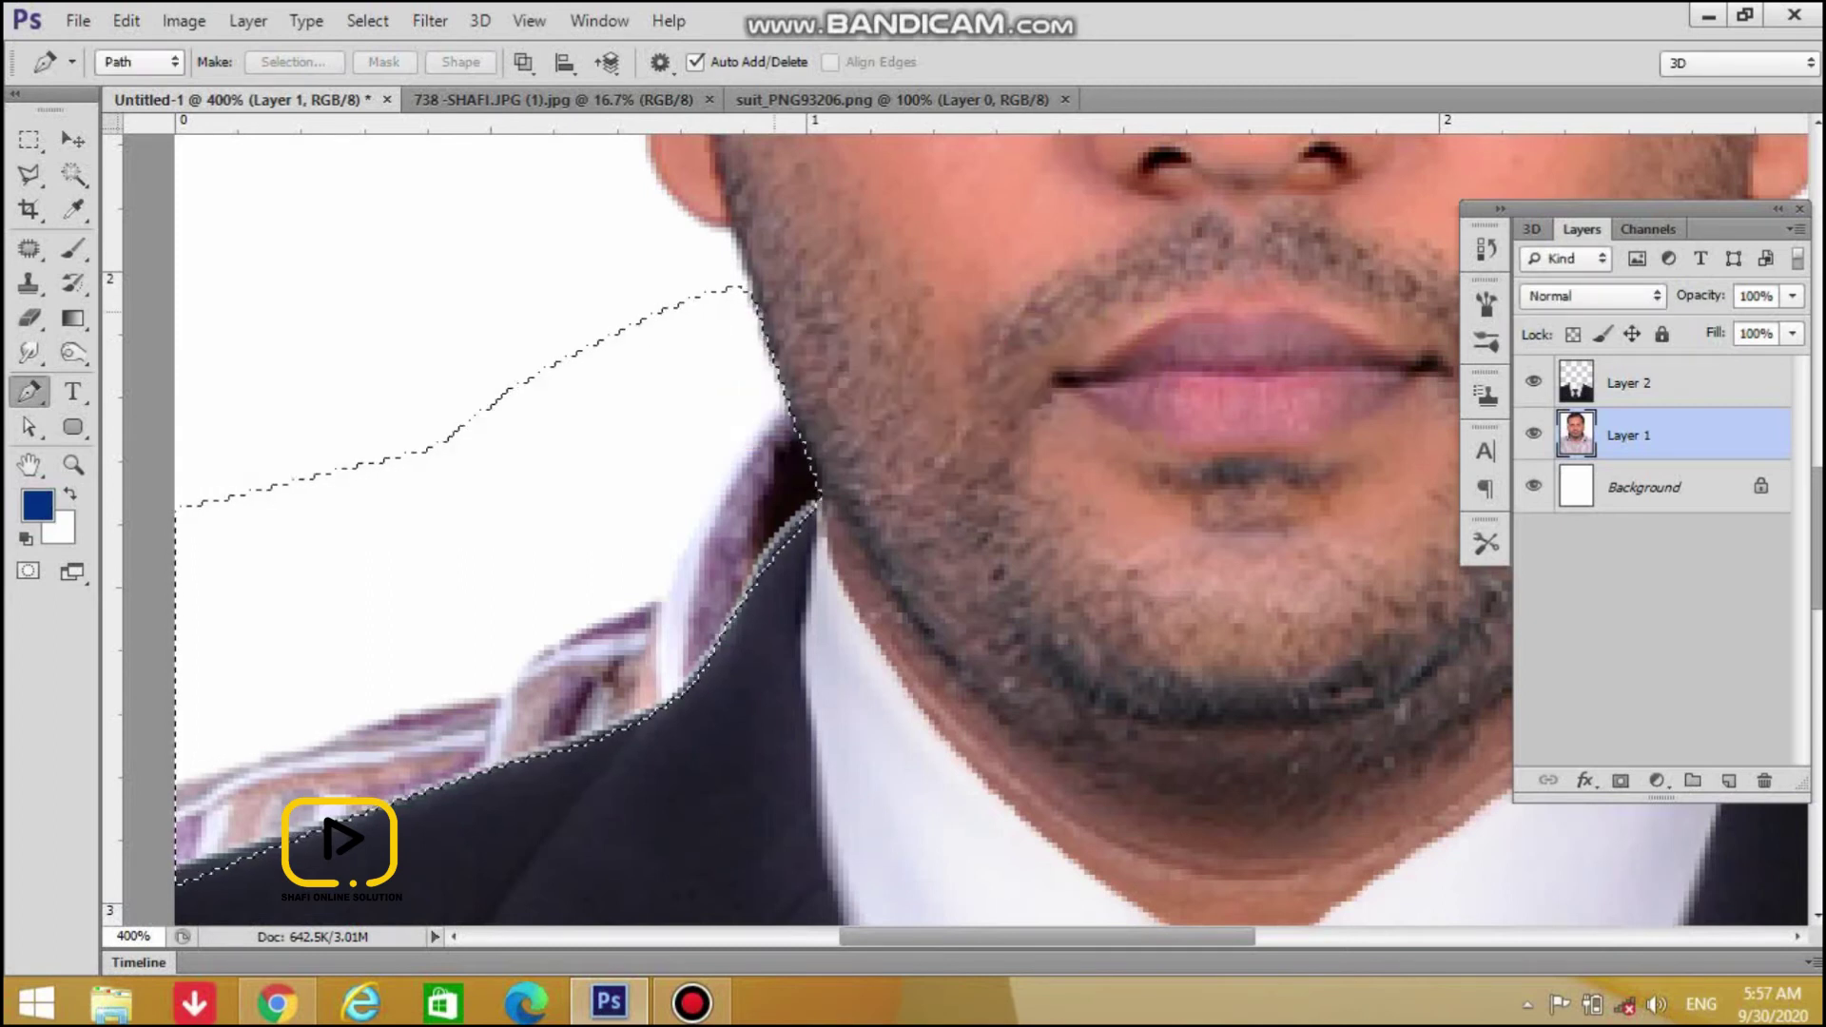
{"action": "key", "text": "Delete"}
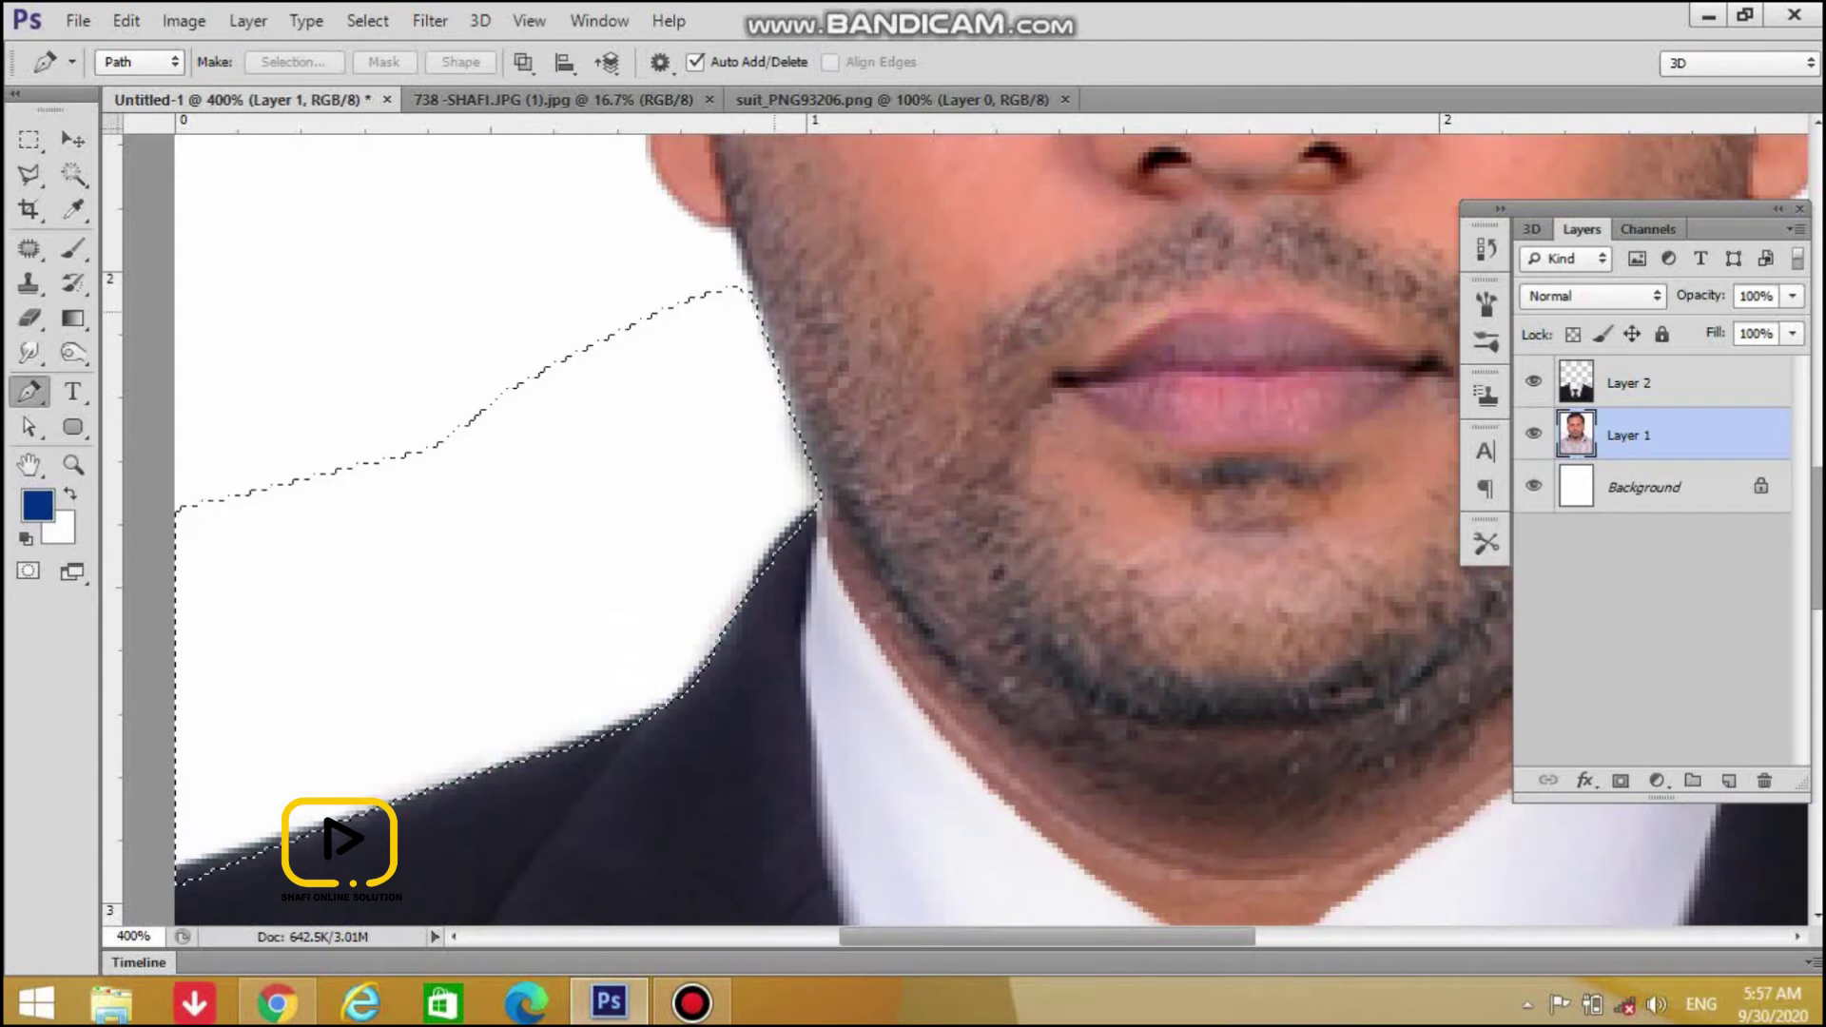
{"action": "key", "text": "ctrl+d"}
Draw a closed Pen path around the striped shirt above the image's right shoulder, following the jaw and running beneath the suit layer
{"action": "scroll", "coordinate": [951, 523], "scroll_direction": "right", "scroll_amount": 5}
{"action": "scroll", "coordinate": [856, 523], "scroll_direction": "right", "scroll_amount": 3}
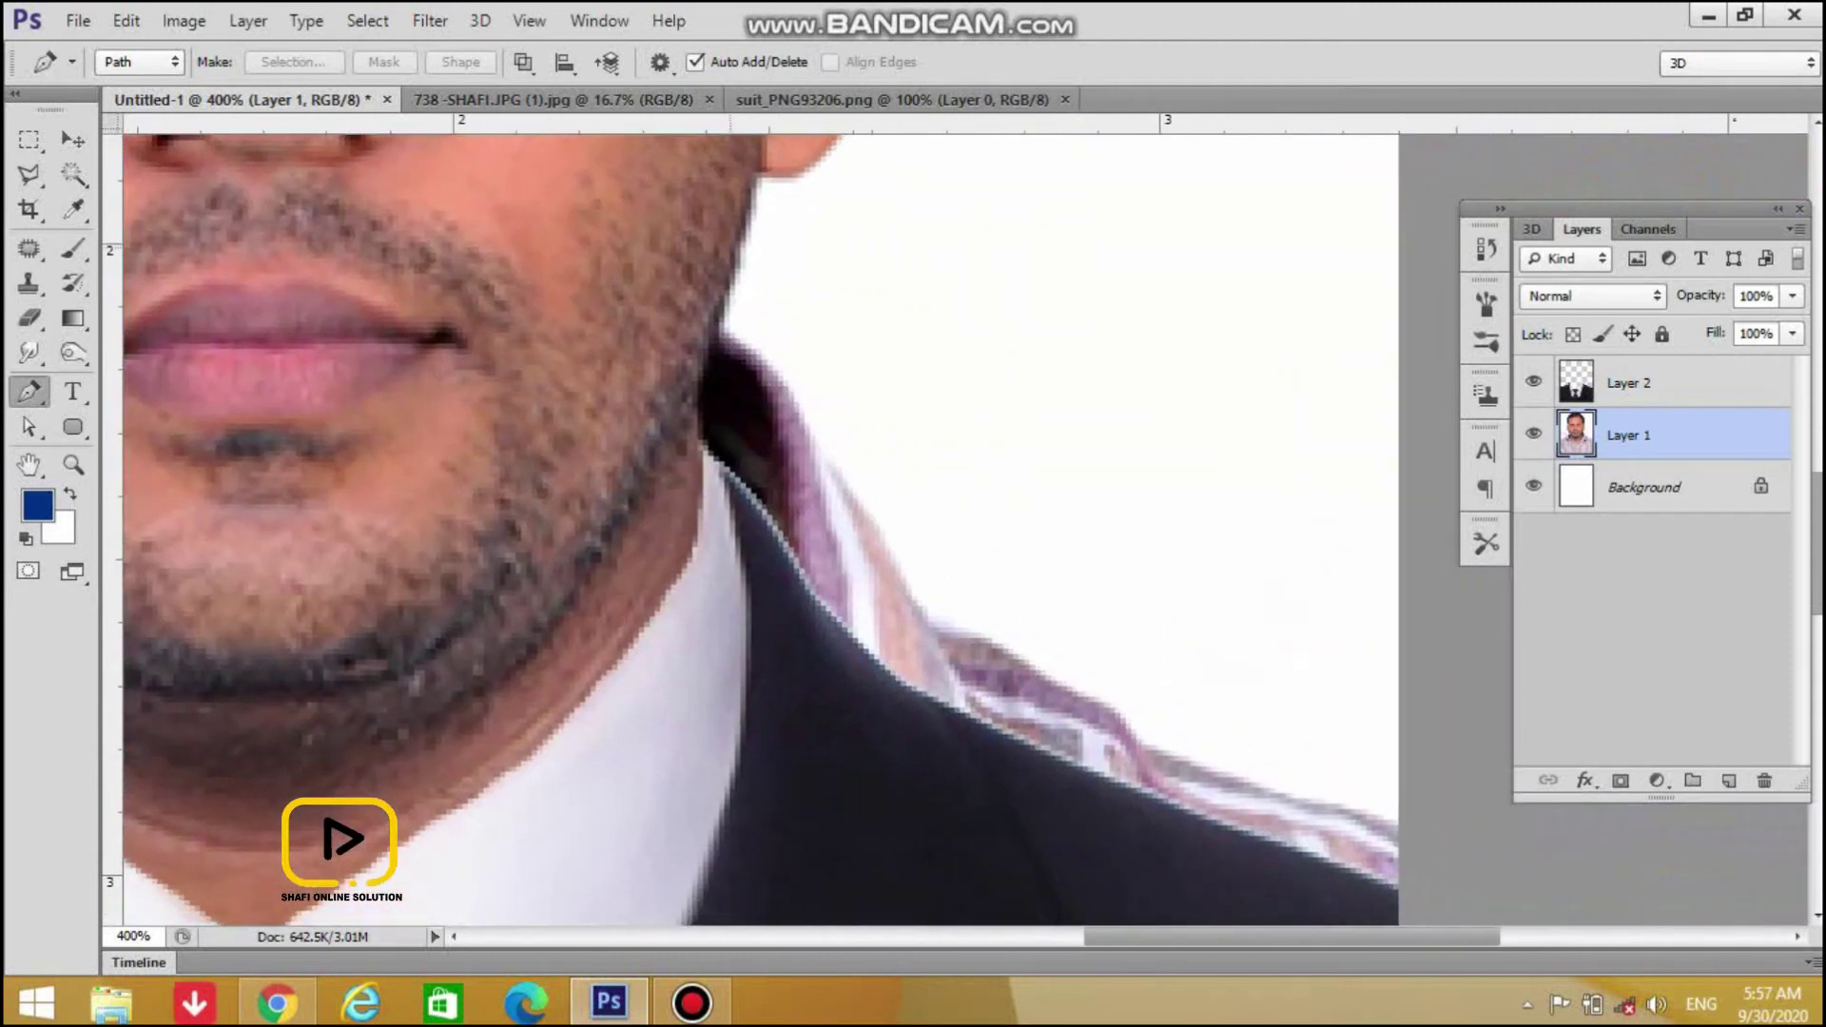
{"action": "left_click", "coordinate": [747, 225]}
{"action": "left_click", "coordinate": [715, 338]}
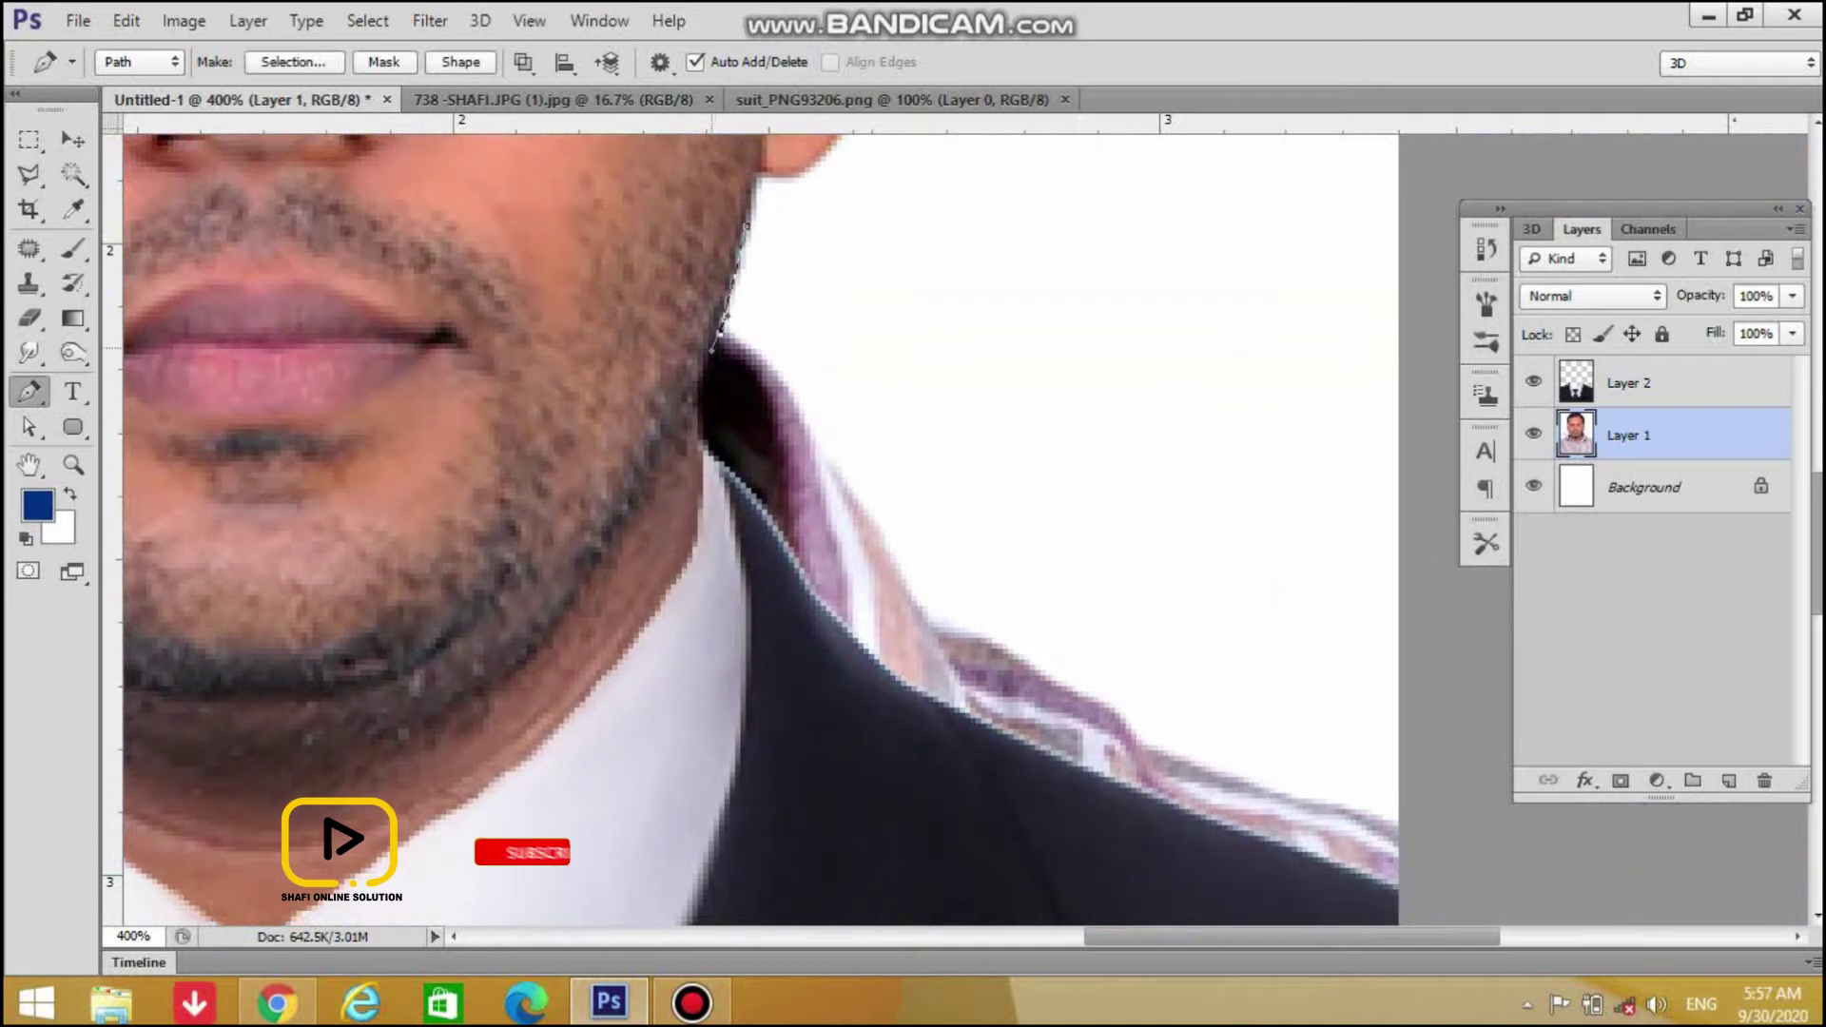
{"action": "left_click", "coordinate": [703, 460]}
{"action": "left_click_drag", "start_coordinate": [703, 461], "coordinate": [734, 504]}
{"action": "left_click_drag", "start_coordinate": [864, 702], "coordinate": [692, 476]}
{"action": "left_click_drag", "start_coordinate": [1059, 750], "coordinate": [1194, 756]}
{"action": "left_click_drag", "start_coordinate": [1348, 628], "coordinate": [1336, 596]}
{"action": "left_click_drag", "start_coordinate": [1268, 456], "coordinate": [1275, 726]}
{"action": "left_click_drag", "start_coordinate": [863, 434], "coordinate": [704, 309]}
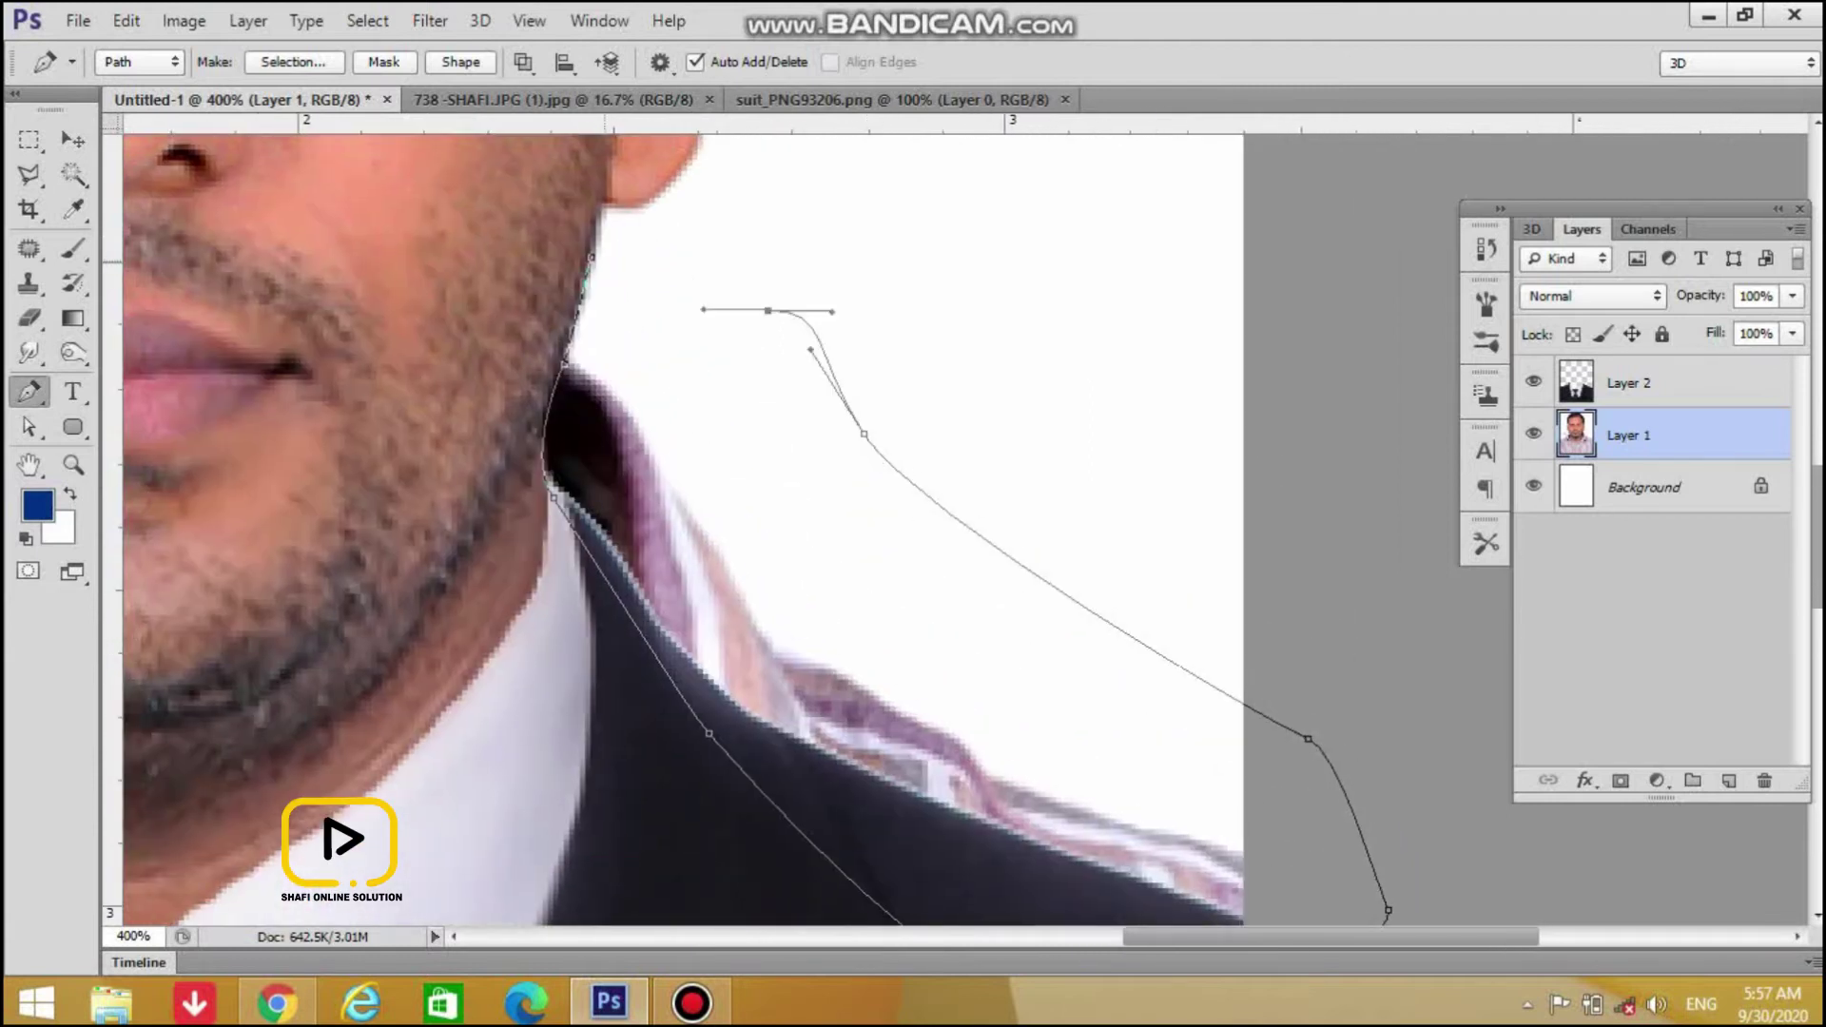
{"action": "left_click_drag", "start_coordinate": [591, 258], "coordinate": [560, 291]}
Turn the right-shoulder path into a selection feathered by 2 pixels and delete the shirt inside it
{"action": "key", "text": "ctrl+Return"}
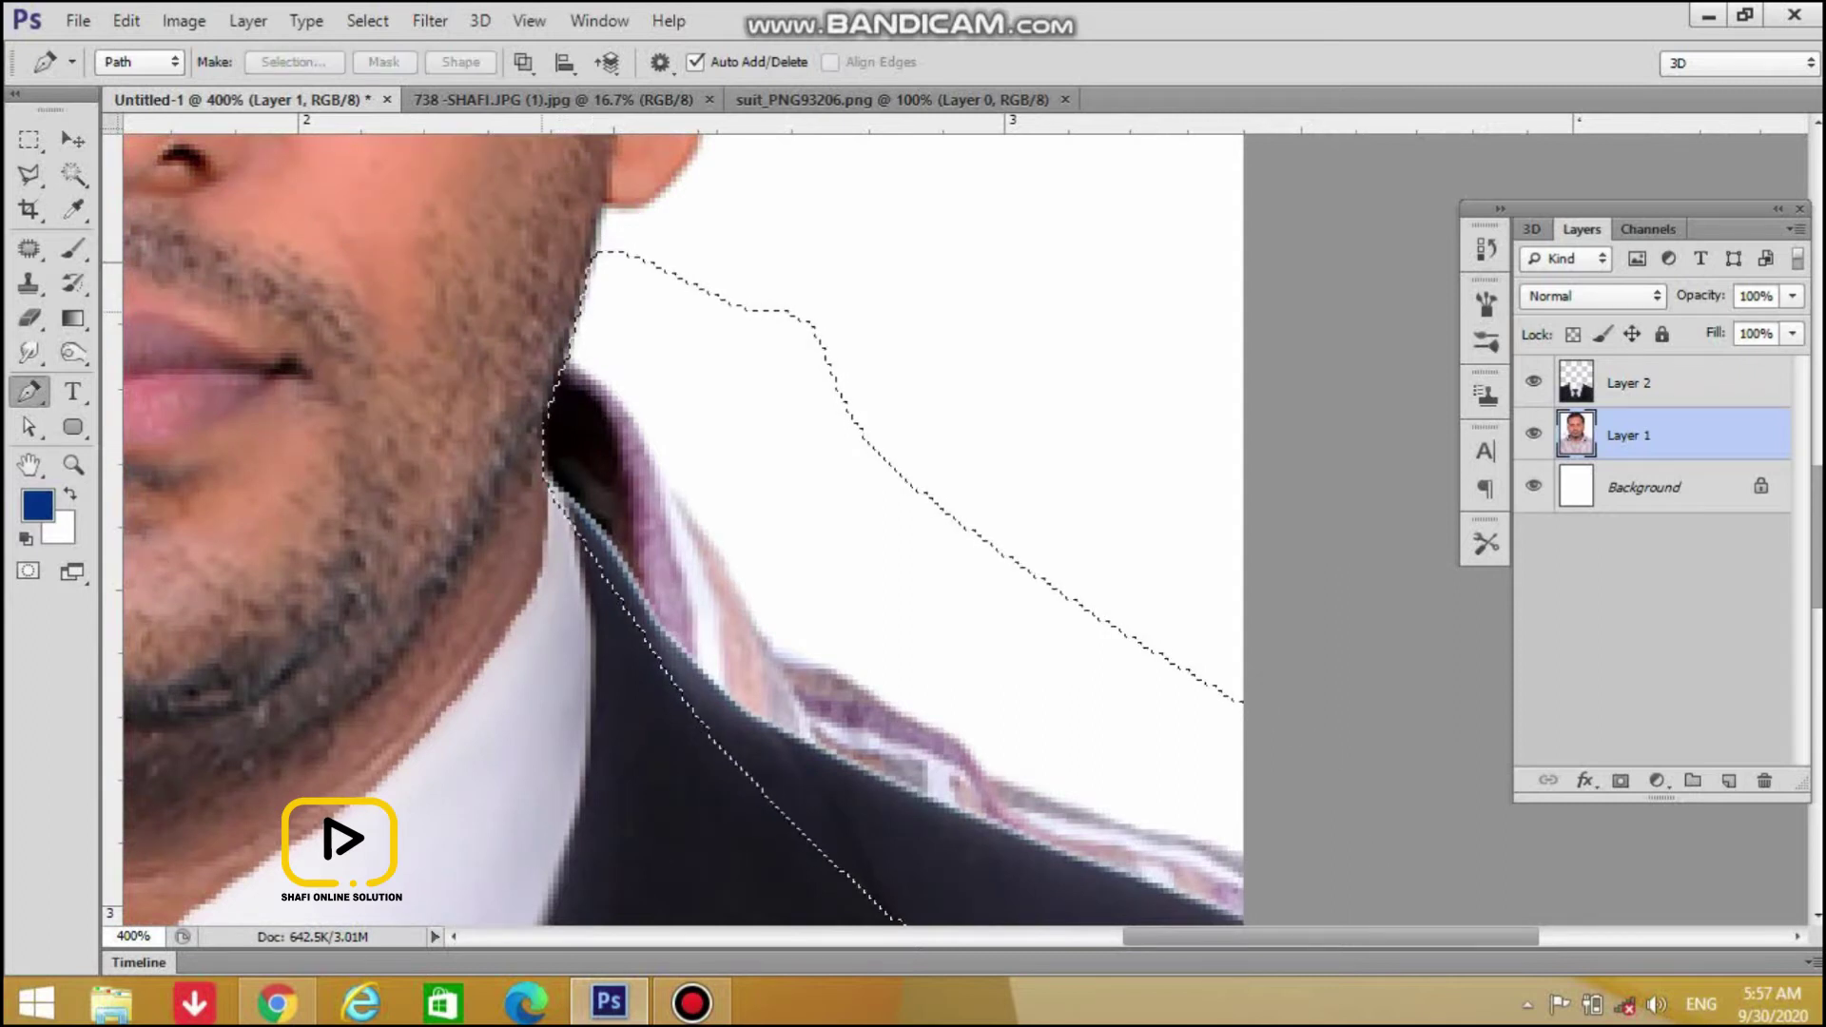
{"action": "key", "text": "shift+F6"}
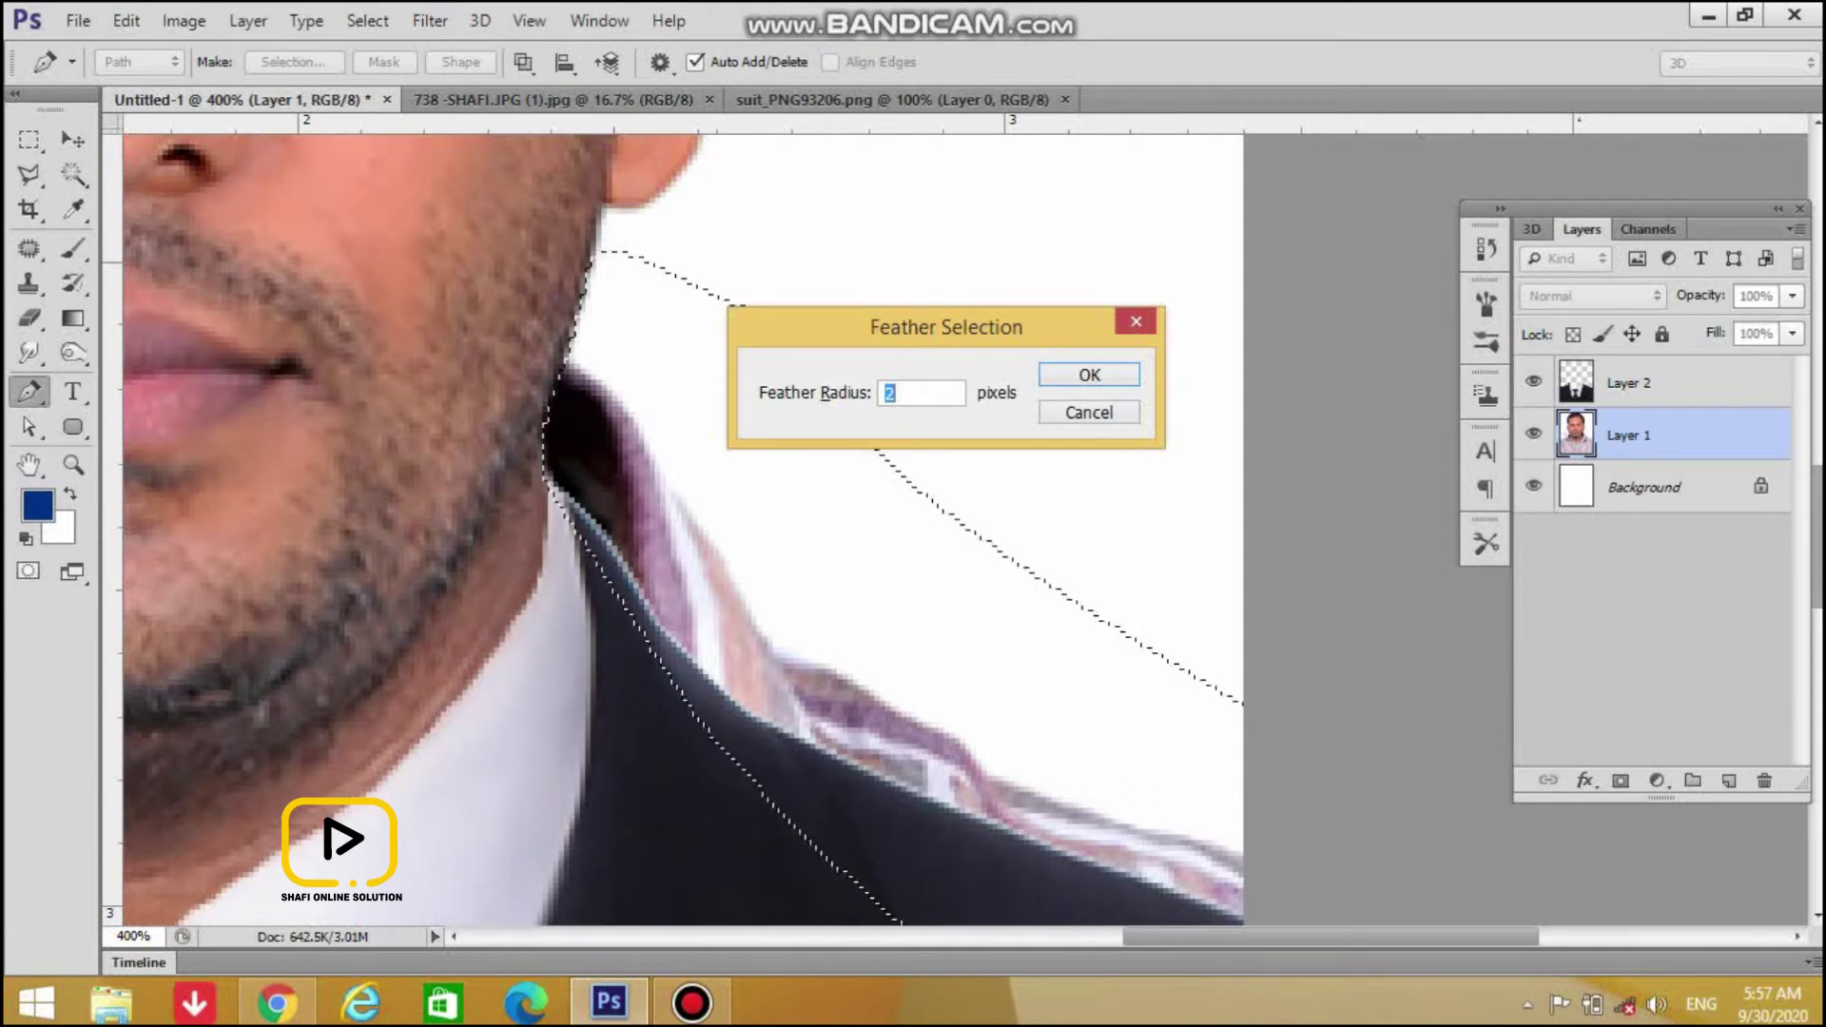
{"action": "key", "text": "Return"}
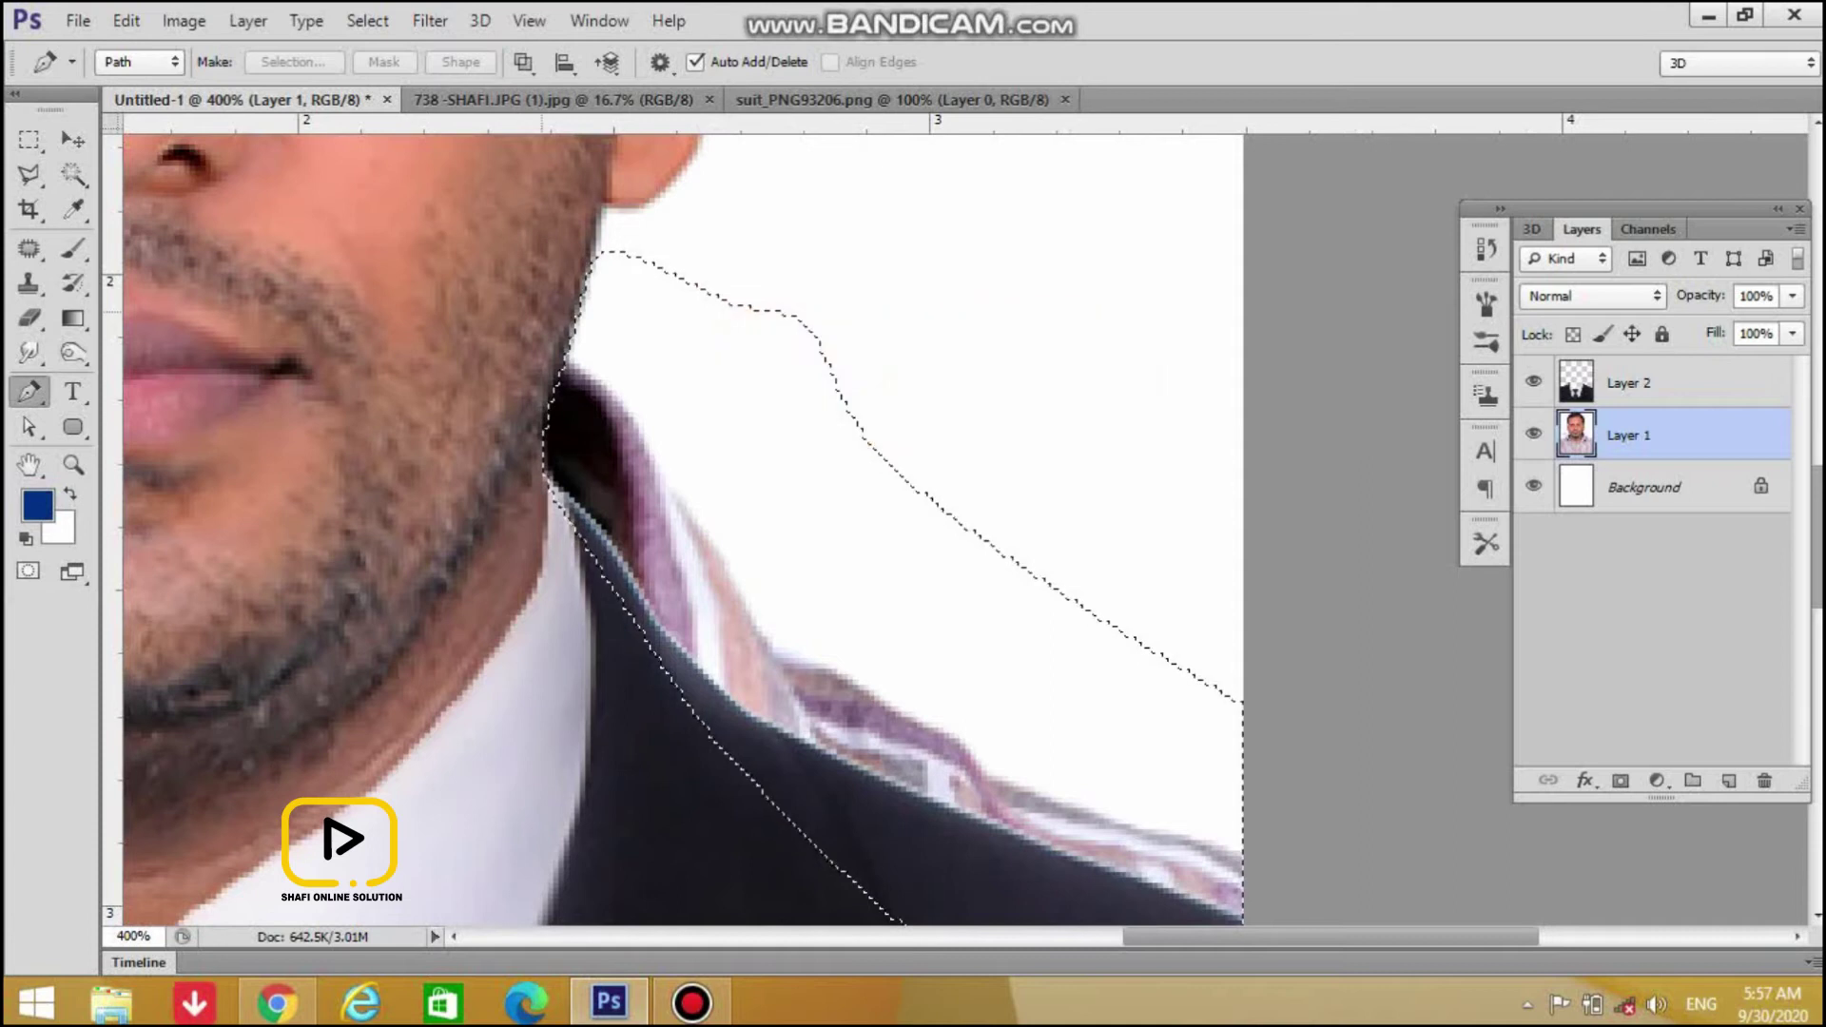
{"action": "key", "text": "Delete"}
{"action": "key", "text": "ctrl+d"}
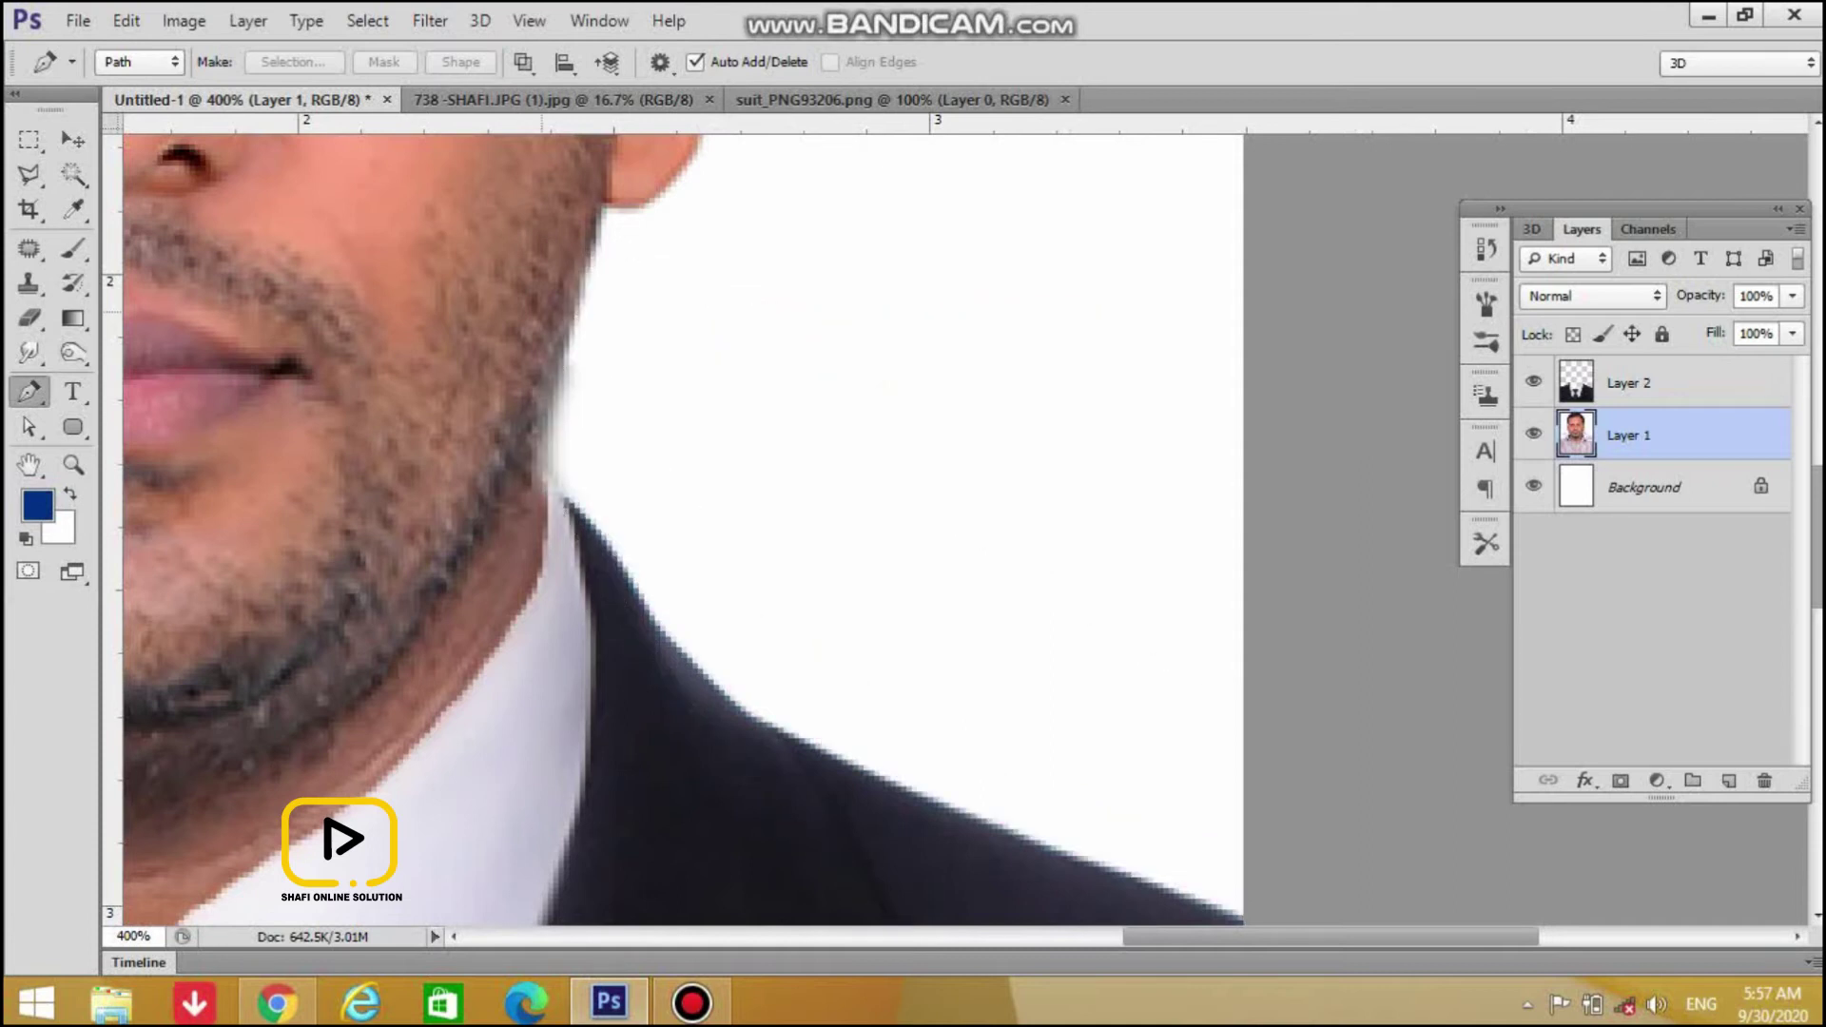
Select the portrait and suit layers together and nudge them down until there is white space above the hair
{"action": "key", "text": "ctrl+1"}
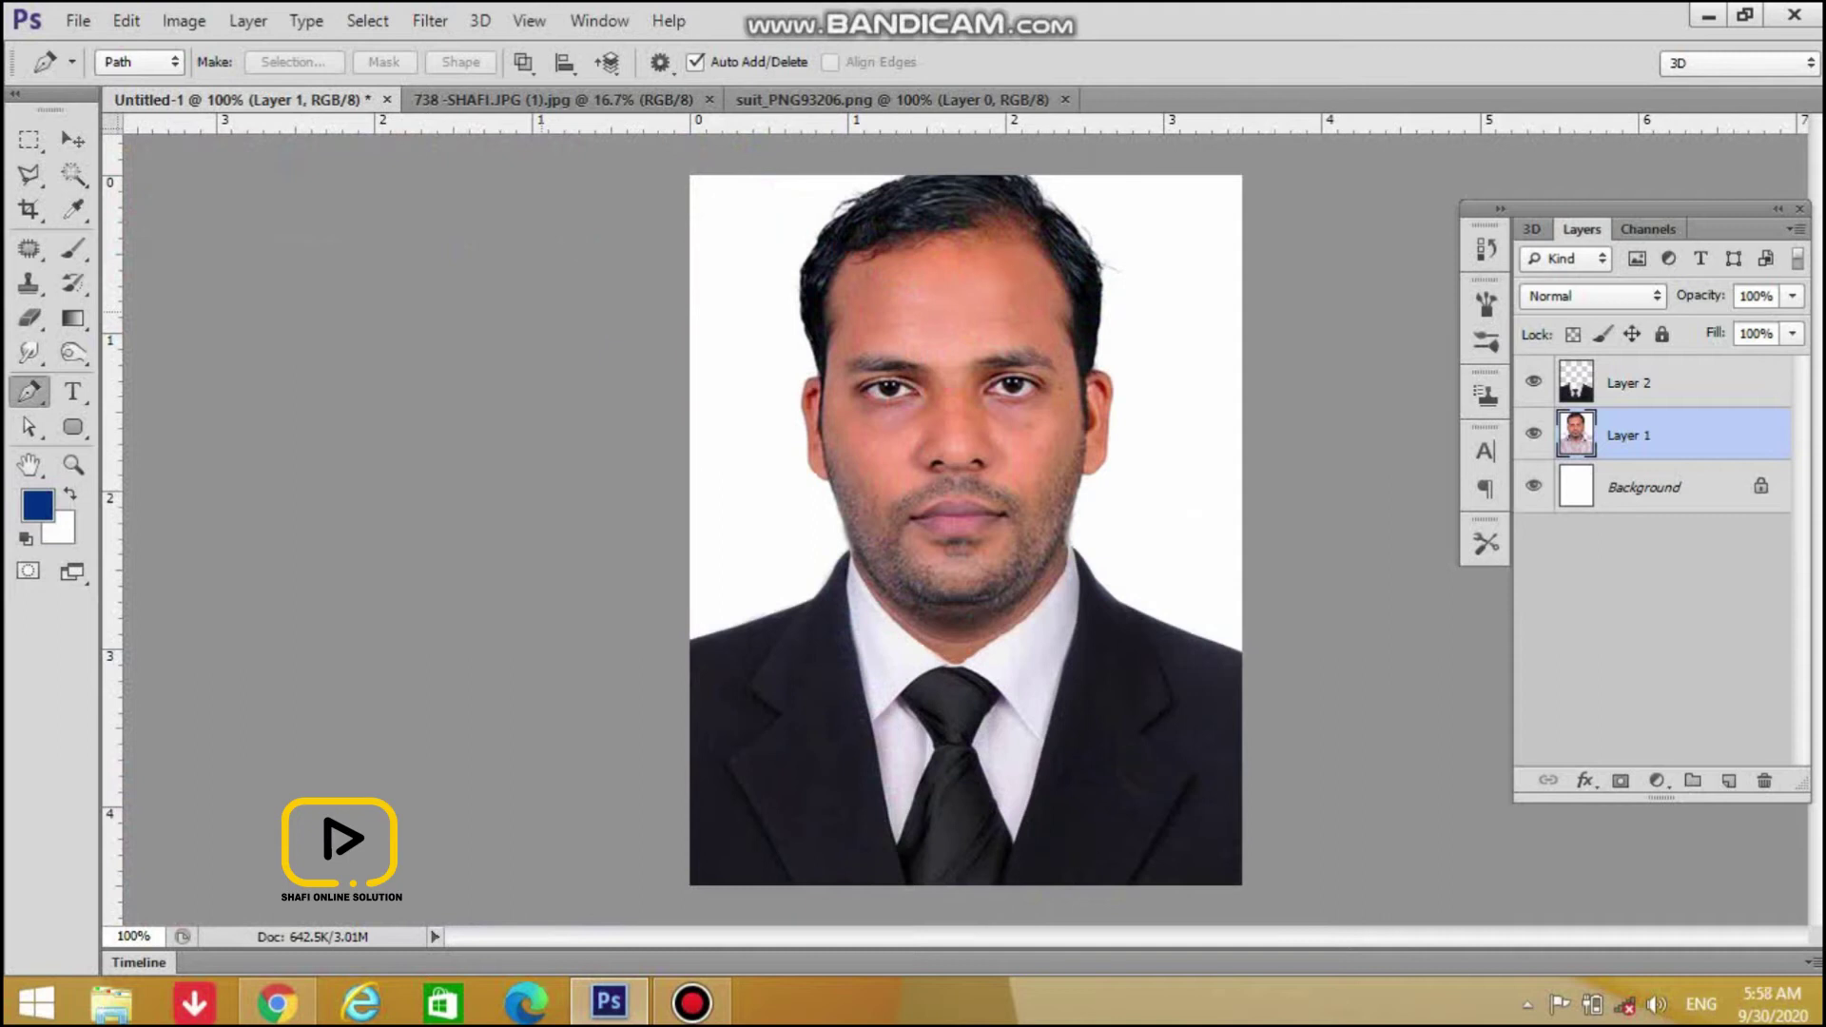
{"action": "key", "text": "v"}
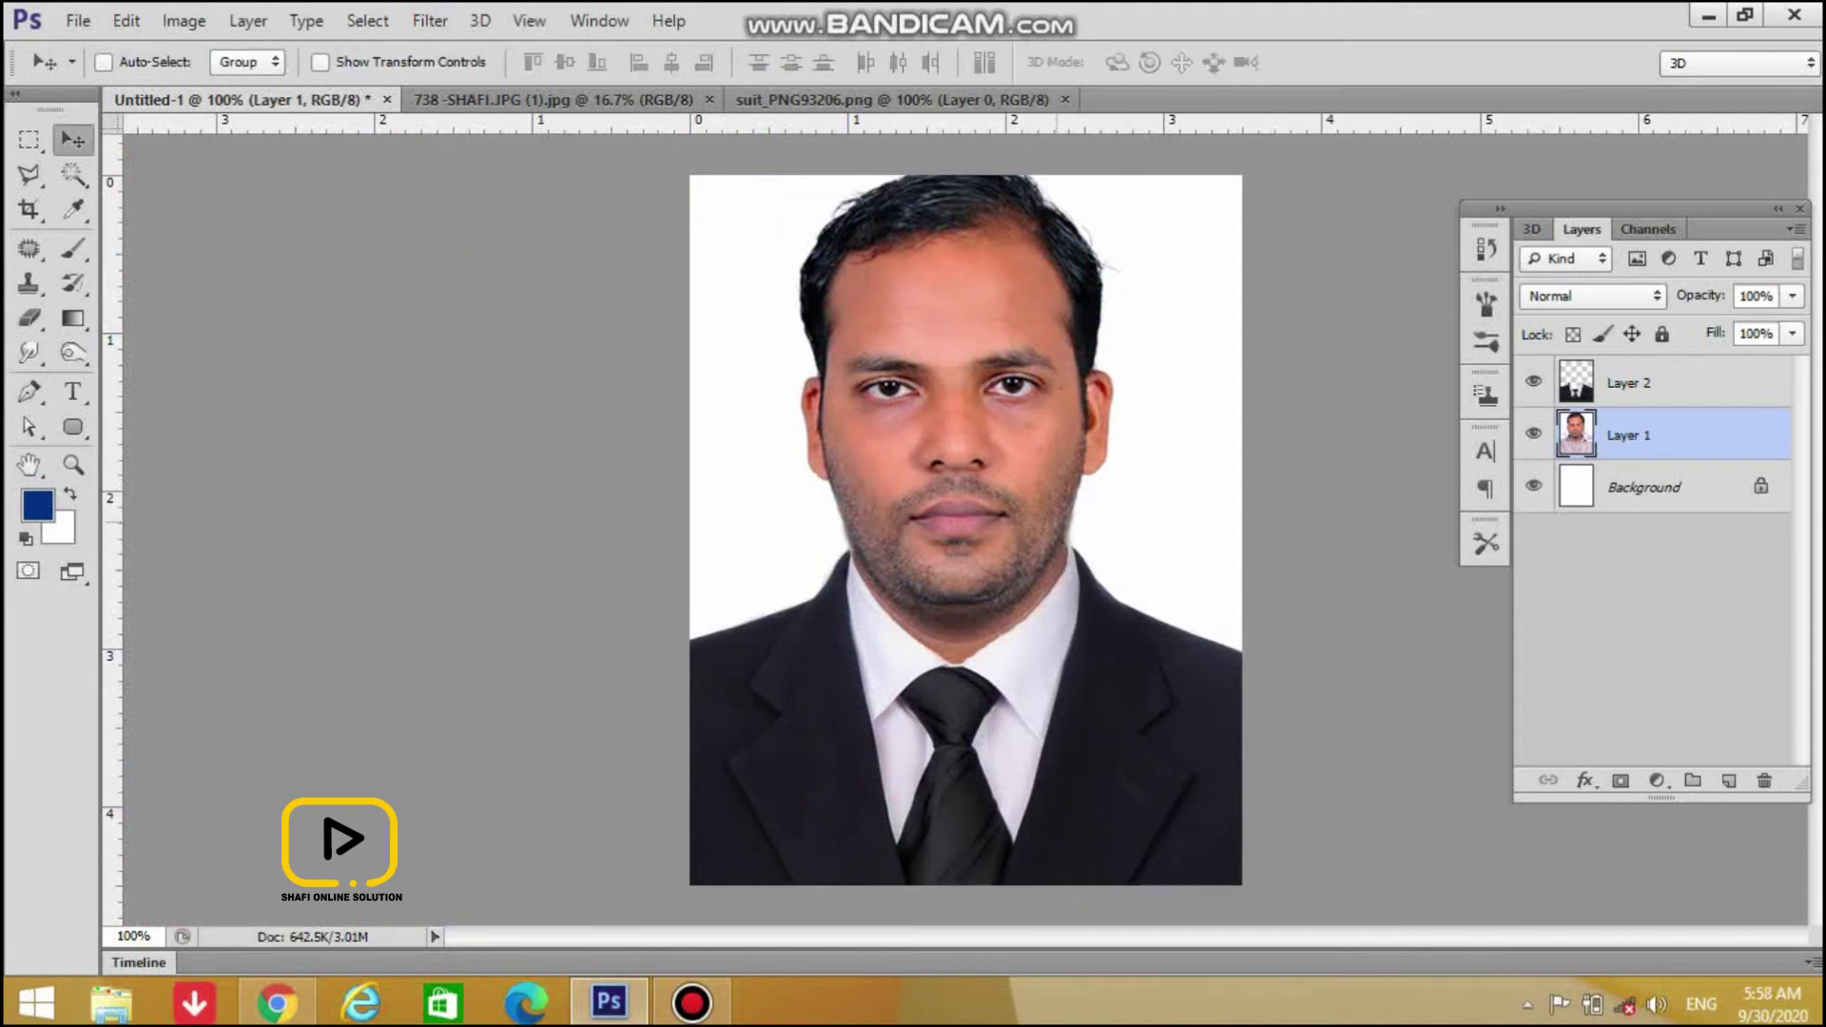
{"action": "left_click", "coordinate": [1628, 382], "text": "shift"}
{"action": "key", "text": "Down"}
{"action": "key", "text": "Down"}
{"action": "key", "text": "Down"}
{"action": "key", "text": "Down"}
{"action": "key", "text": "Down"}
{"action": "key", "text": "Down"}
{"action": "key", "text": "Down"}
{"action": "key", "text": "Down"}
{"action": "key", "text": "Down"}
{"action": "key", "text": "Down"}
{"action": "key", "text": "Down"}
{"action": "key", "text": "Down"}
{"action": "key", "text": "Down"}
{"action": "key", "text": "Down"}
{"action": "key", "text": "Down"}
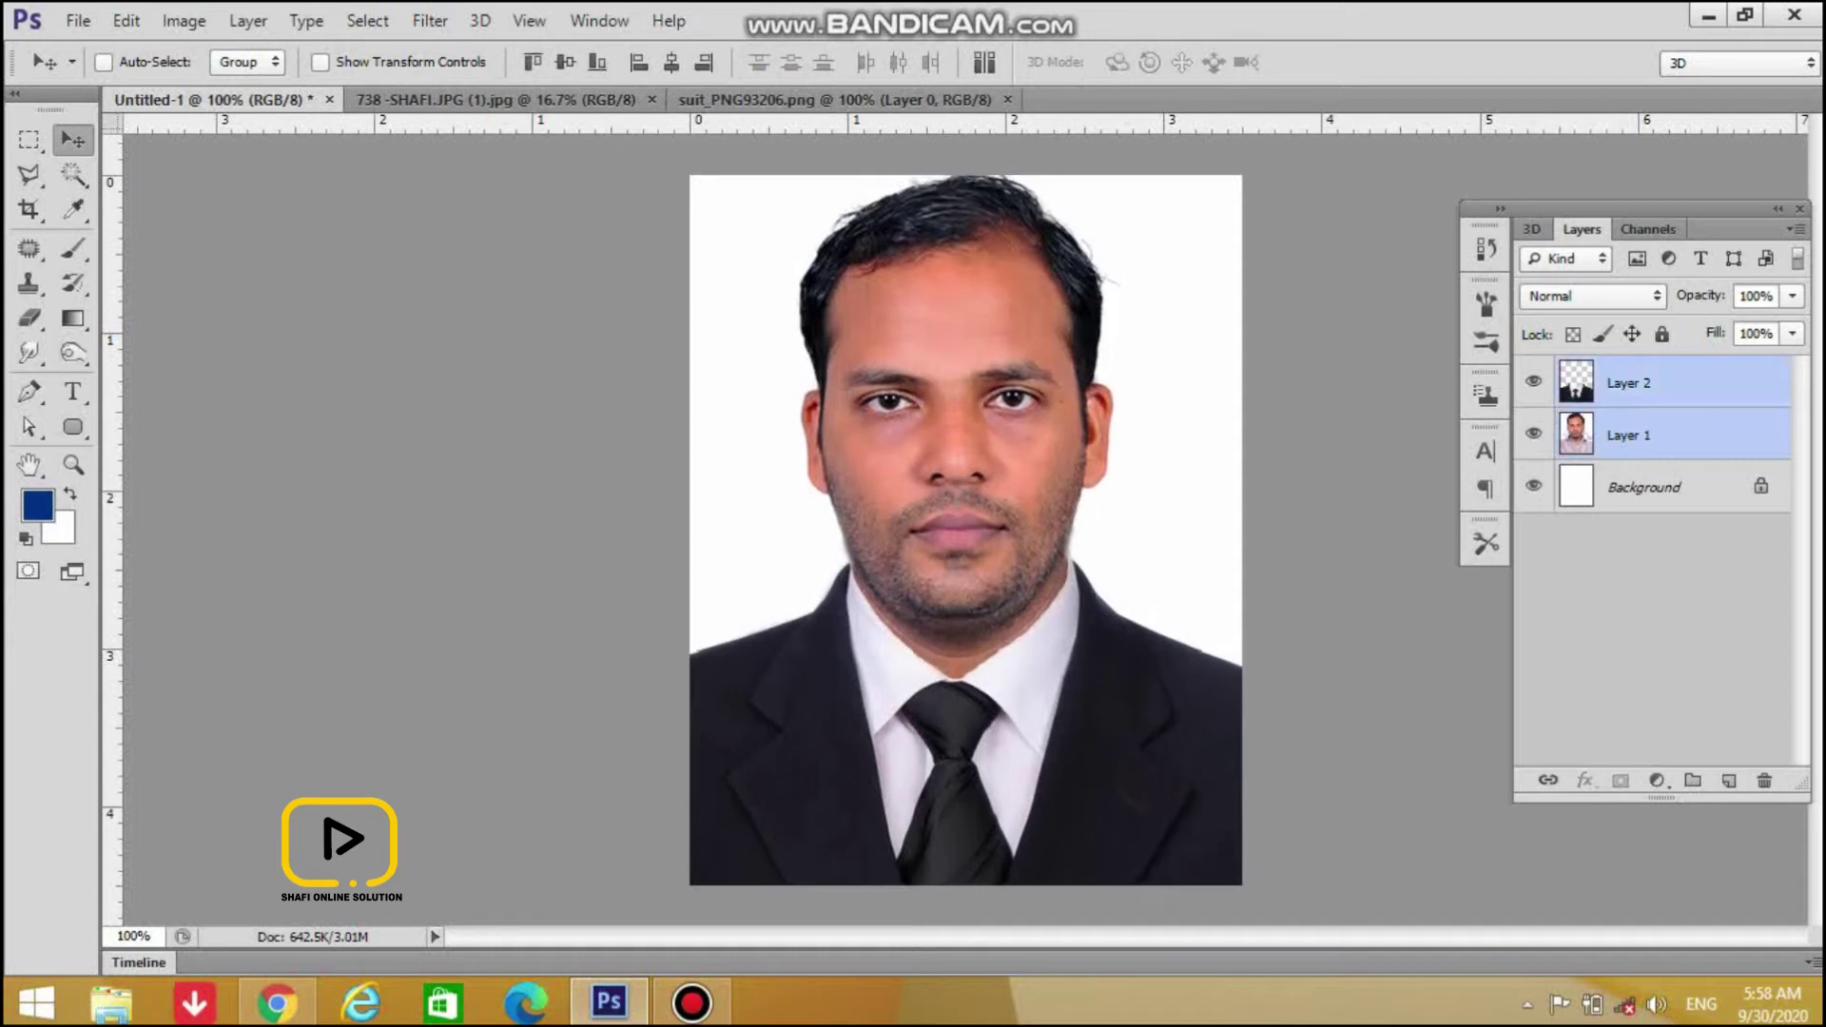
{"action": "key", "text": "Down"}
{"action": "key", "text": "Down"}
{"action": "key", "text": "Down"}
{"action": "key", "text": "Down"}
{"action": "key", "text": "Down"}
{"action": "key", "text": "Down"}
{"action": "key", "text": "Down"}
{"action": "key", "text": "Down"}
{"action": "key", "text": "Down"}
{"action": "key", "text": "Down"}
{"action": "key", "text": "Down"}
{"action": "key", "text": "Down"}
{"action": "key", "text": "Down"}
{"action": "key", "text": "Down"}
{"action": "key", "text": "Down"}
{"action": "key", "text": "Down"}
{"action": "key", "text": "Down"}
{"action": "key", "text": "Down"}
{"action": "key", "text": "Down"}
{"action": "key", "text": "Down"}
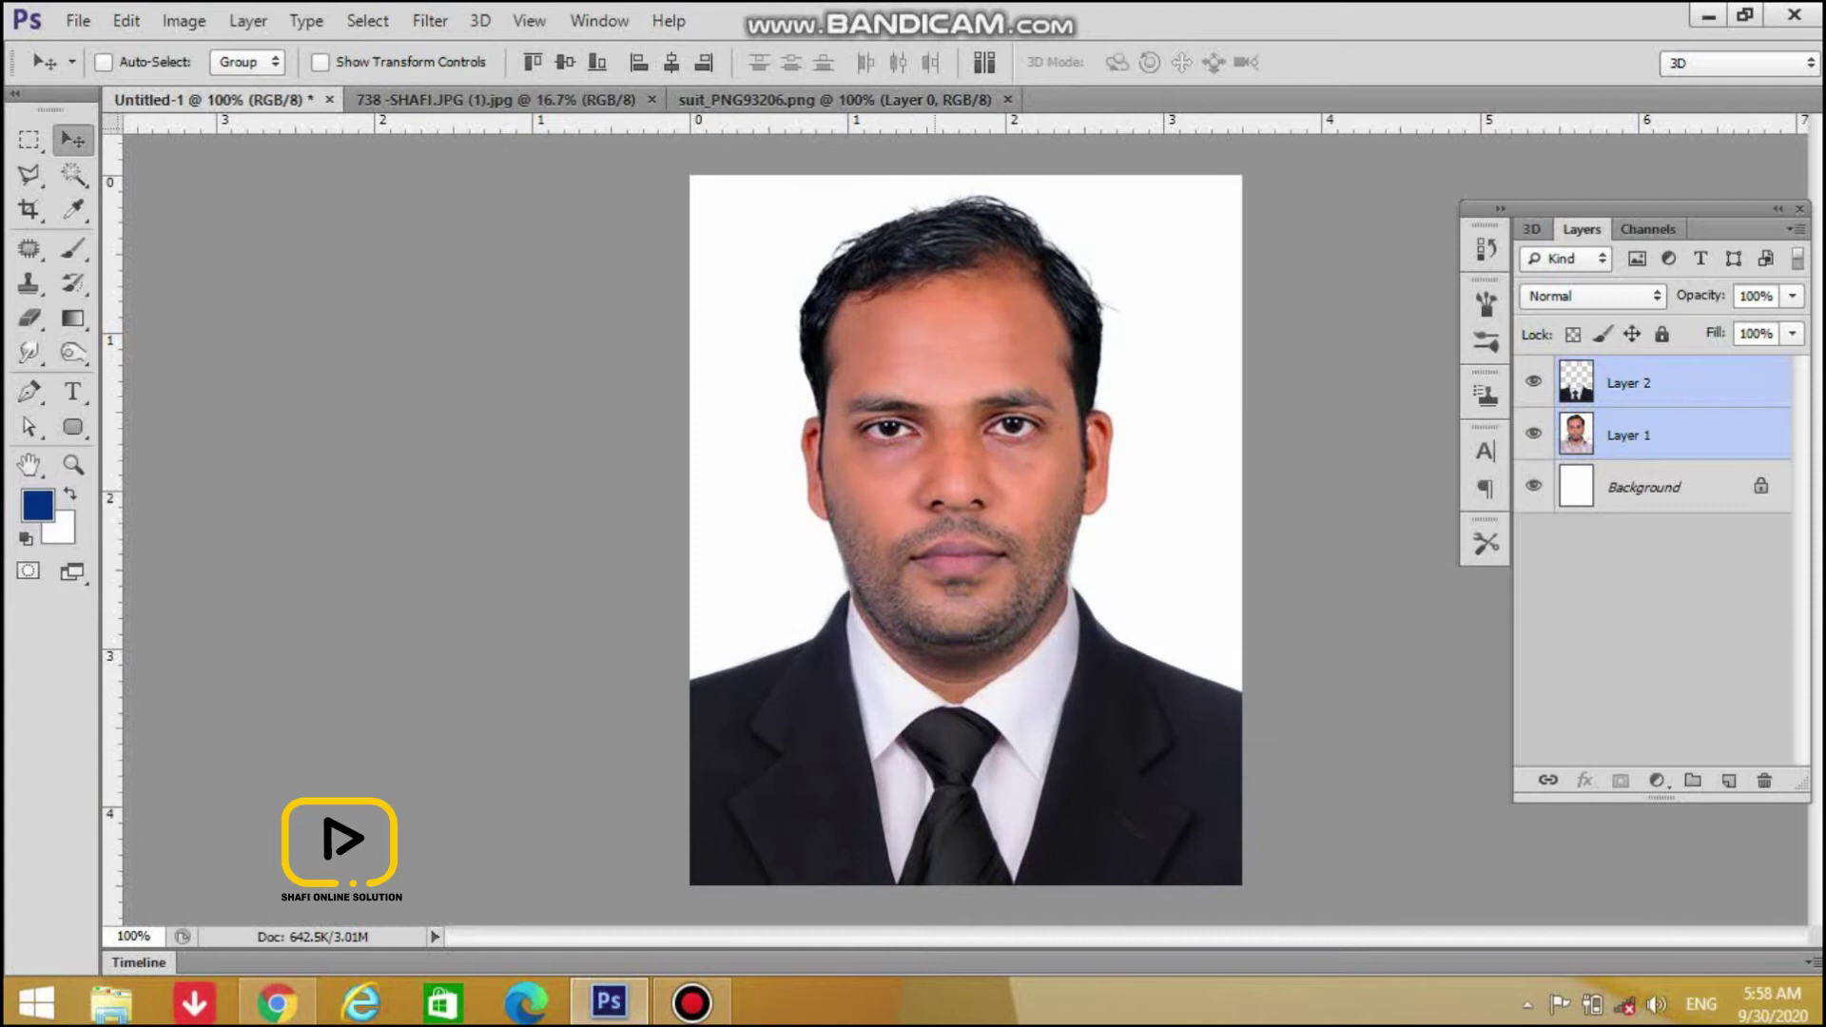
{"action": "key", "text": "Down"}
{"action": "key", "text": "Down"}
{"action": "key", "text": "Down"}
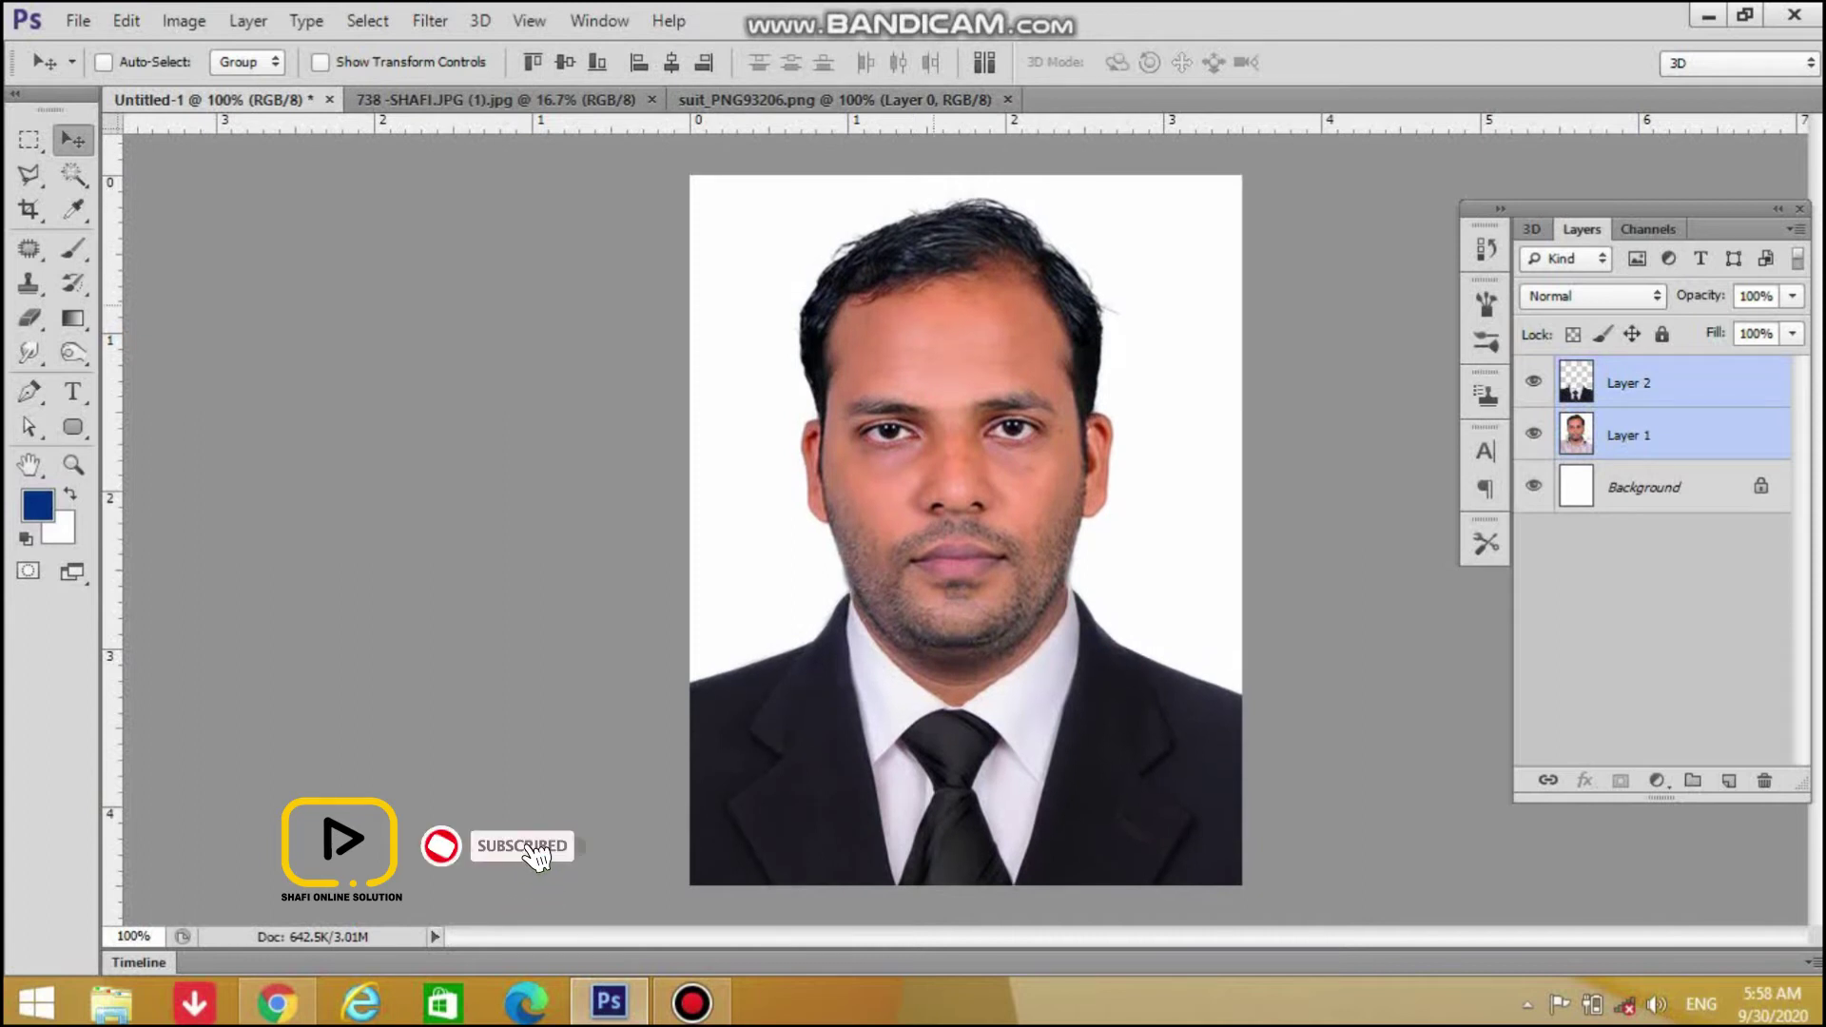
Scale the portrait and suit layers together down to about 94.2%
{"action": "key", "text": "ctrl+t"}
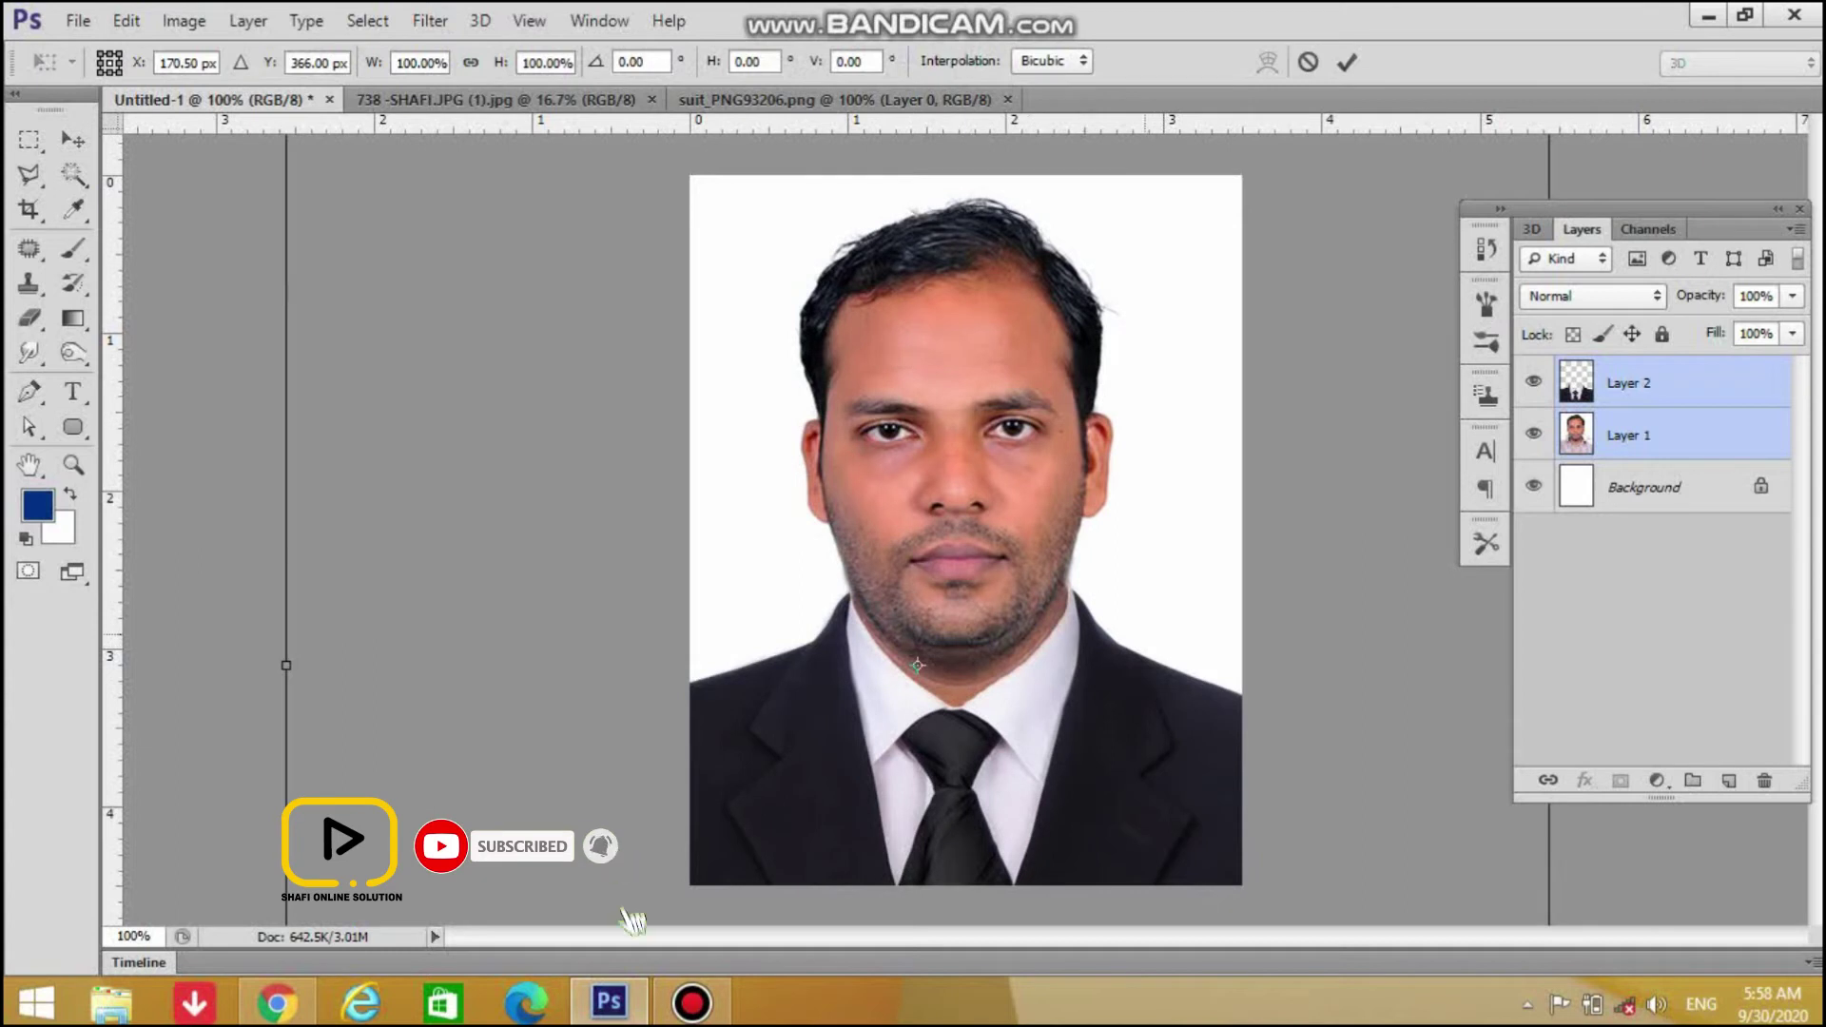
{"action": "key", "text": "ctrl+minus"}
{"action": "left_click_drag", "start_coordinate": [1355, 250], "coordinate": [1330, 271]}
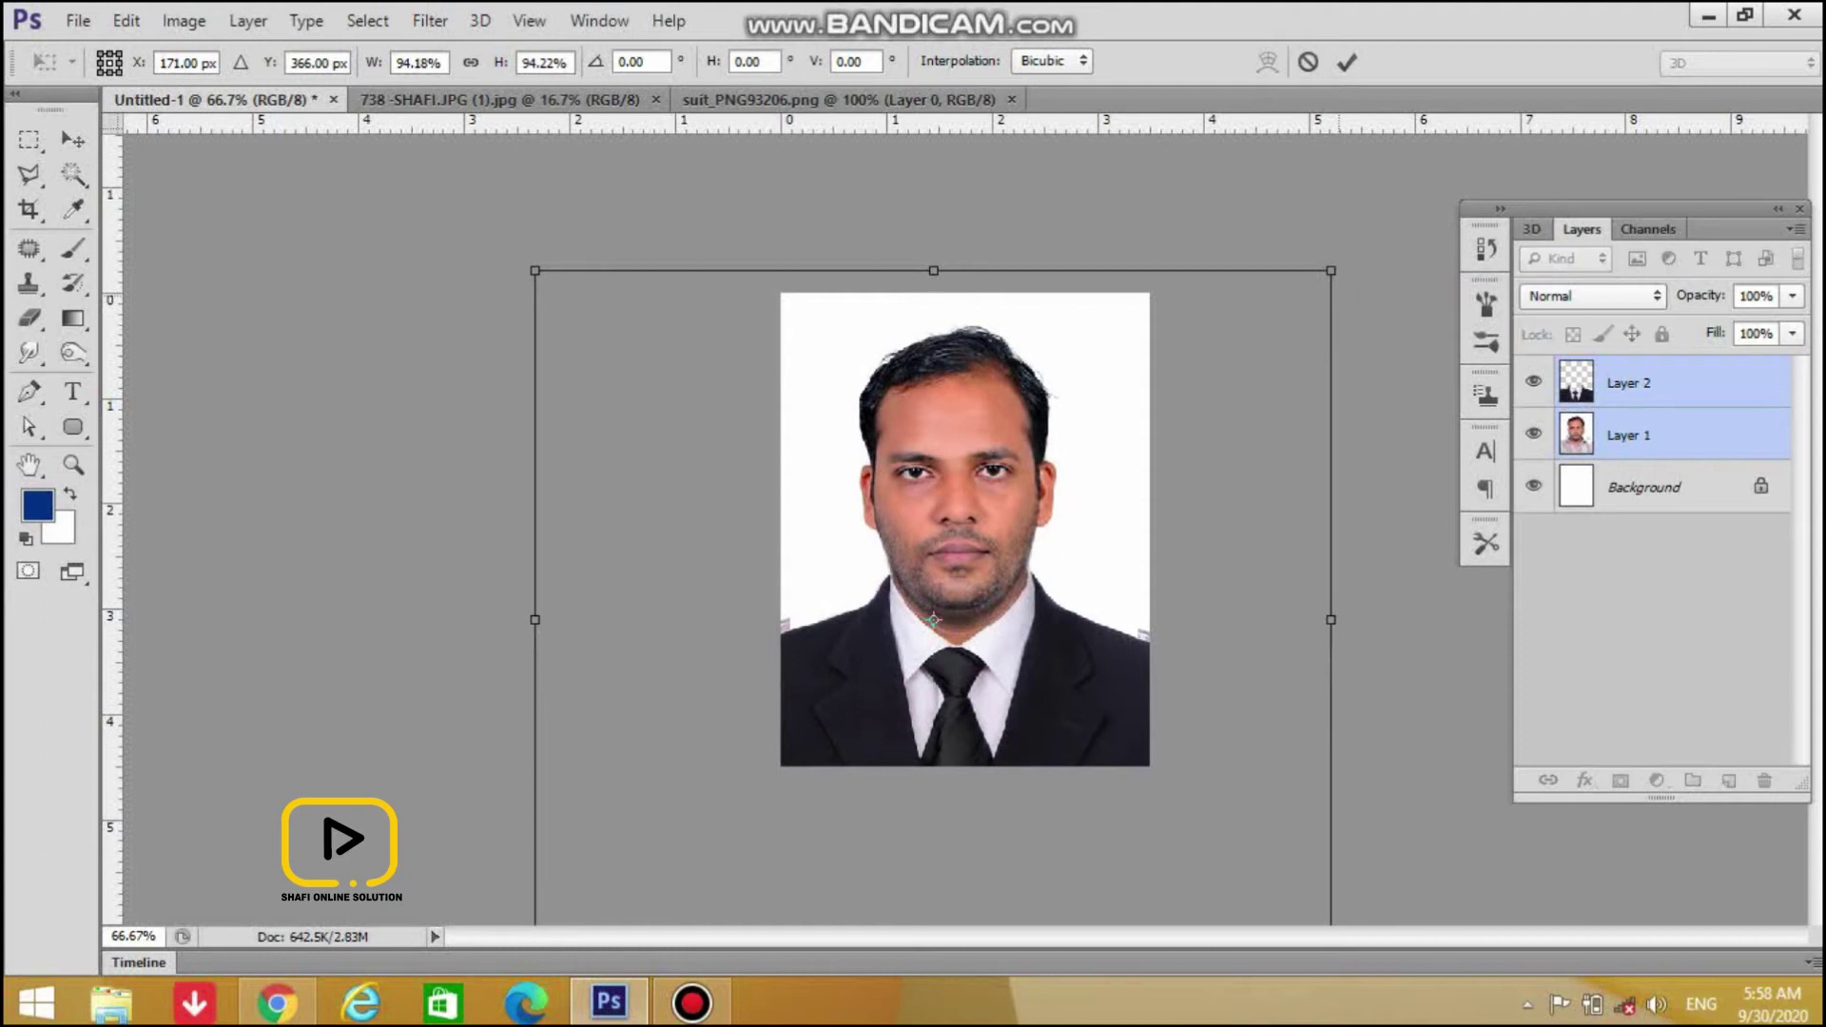
{"action": "key", "text": "Return"}
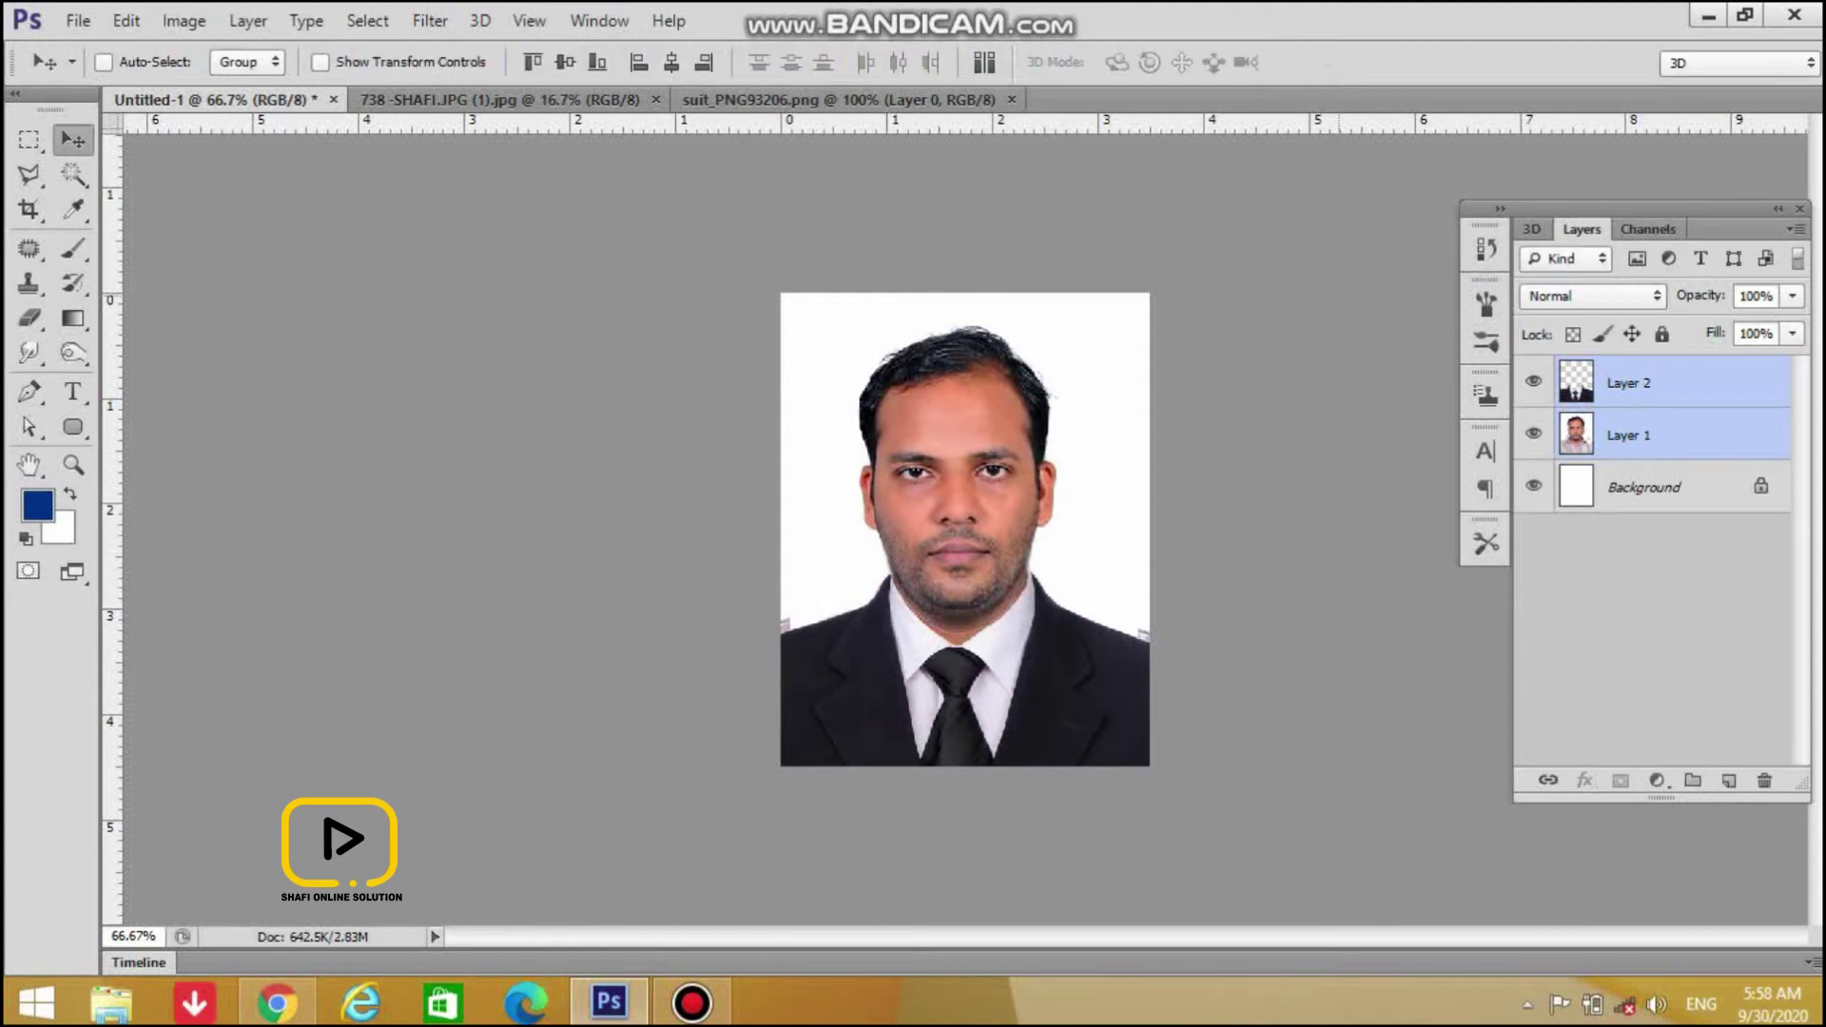
Erase the leftover shirt patch at the photo's left edge from Layer 1 with a 125-pixel eraser
{"action": "key", "text": "z"}
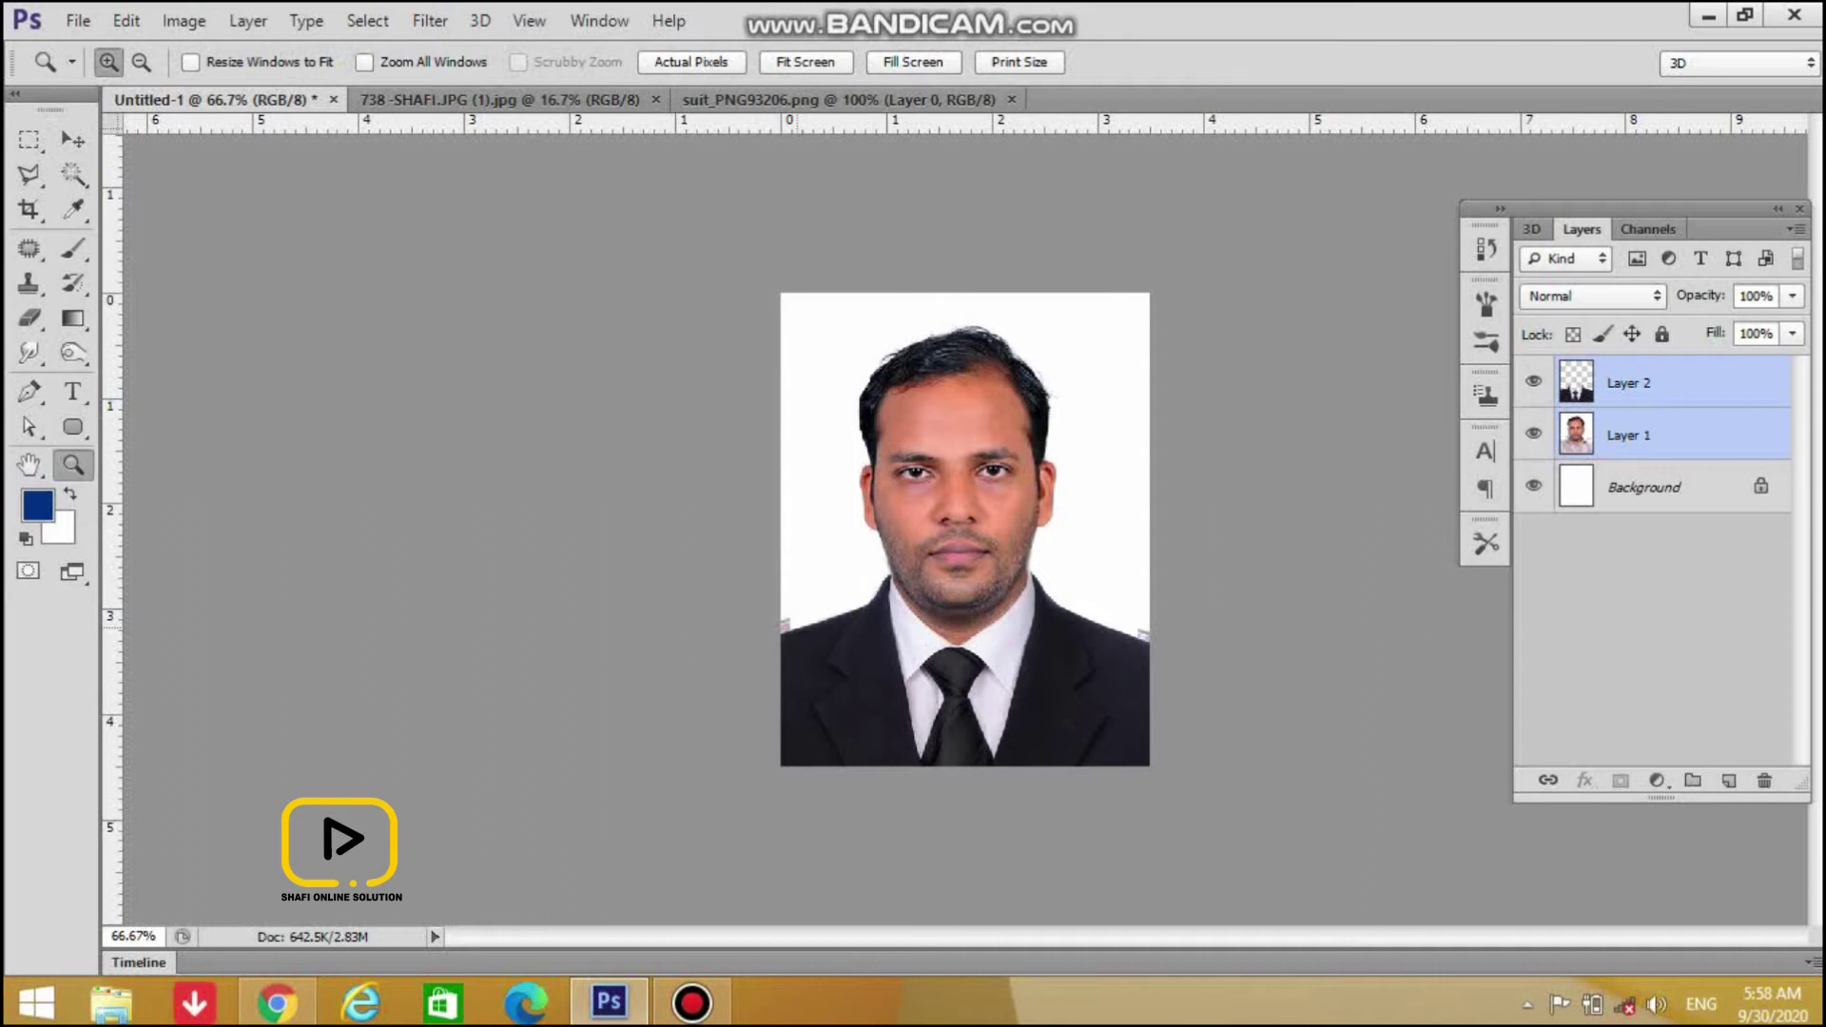
{"action": "left_click", "coordinate": [913, 571]}
{"action": "left_click", "coordinate": [912, 570]}
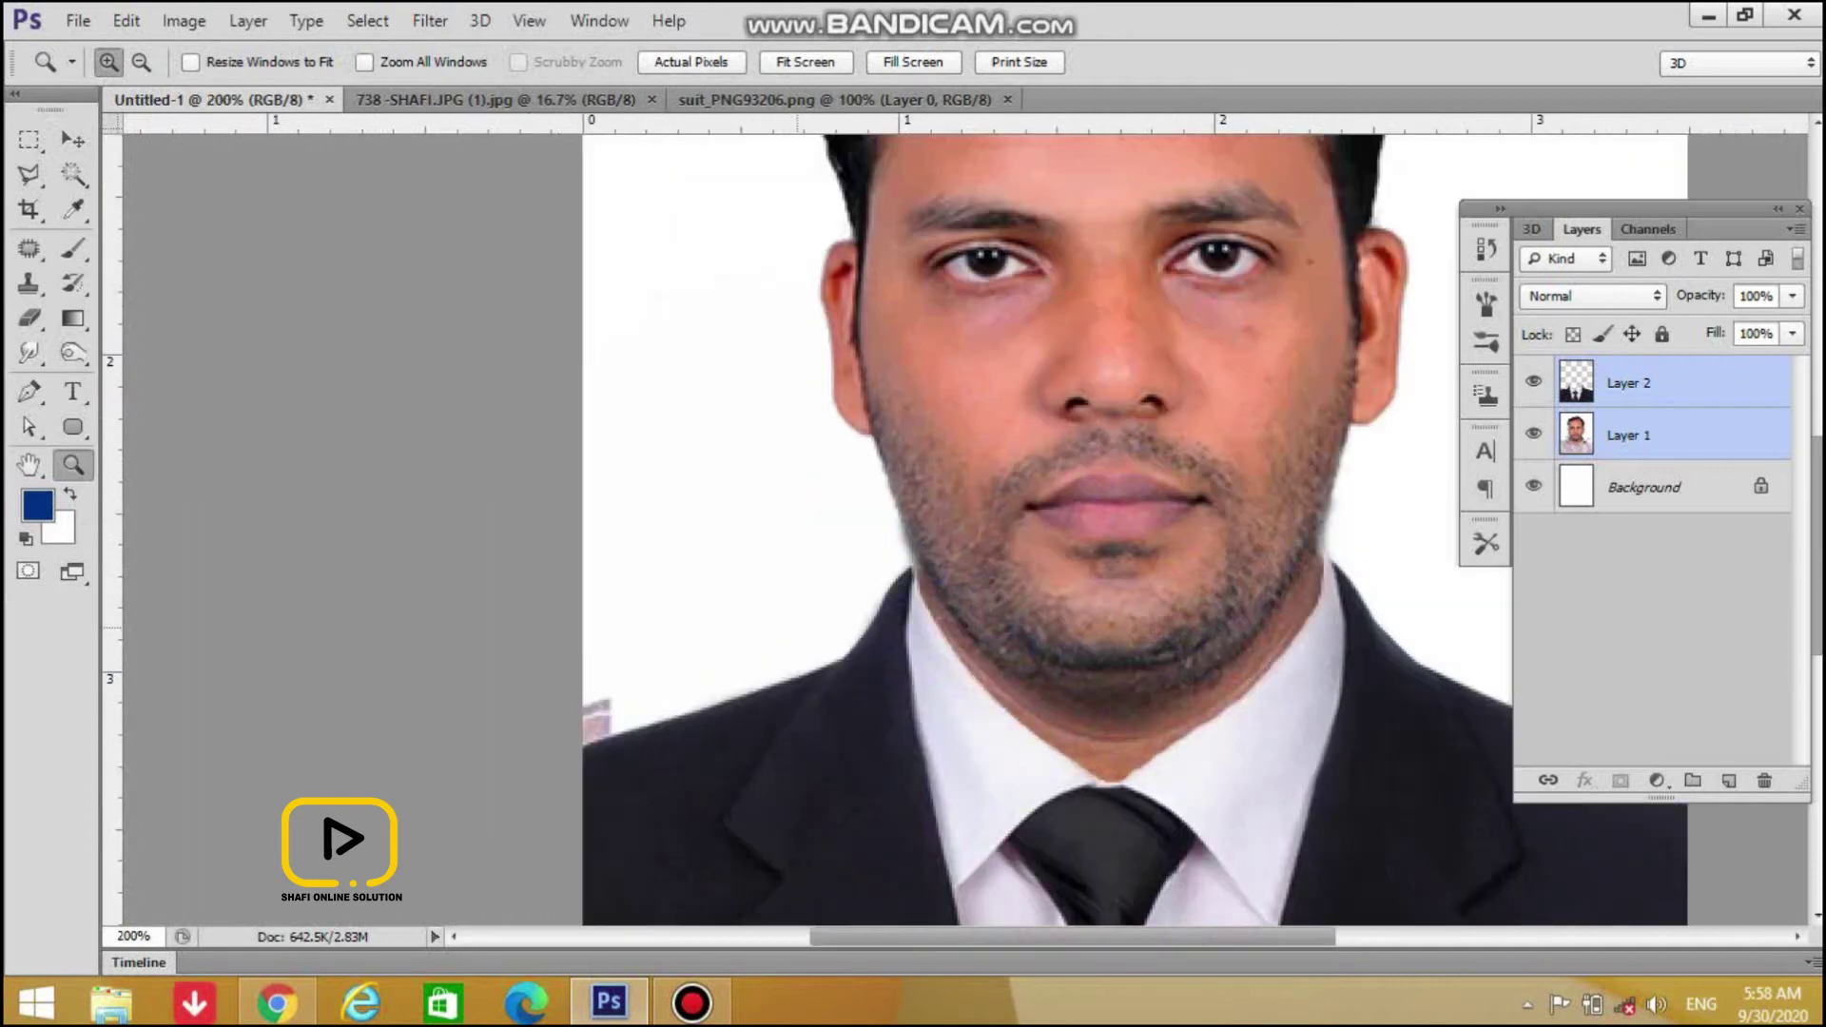
{"action": "key", "text": "v"}
{"action": "key", "text": "e"}
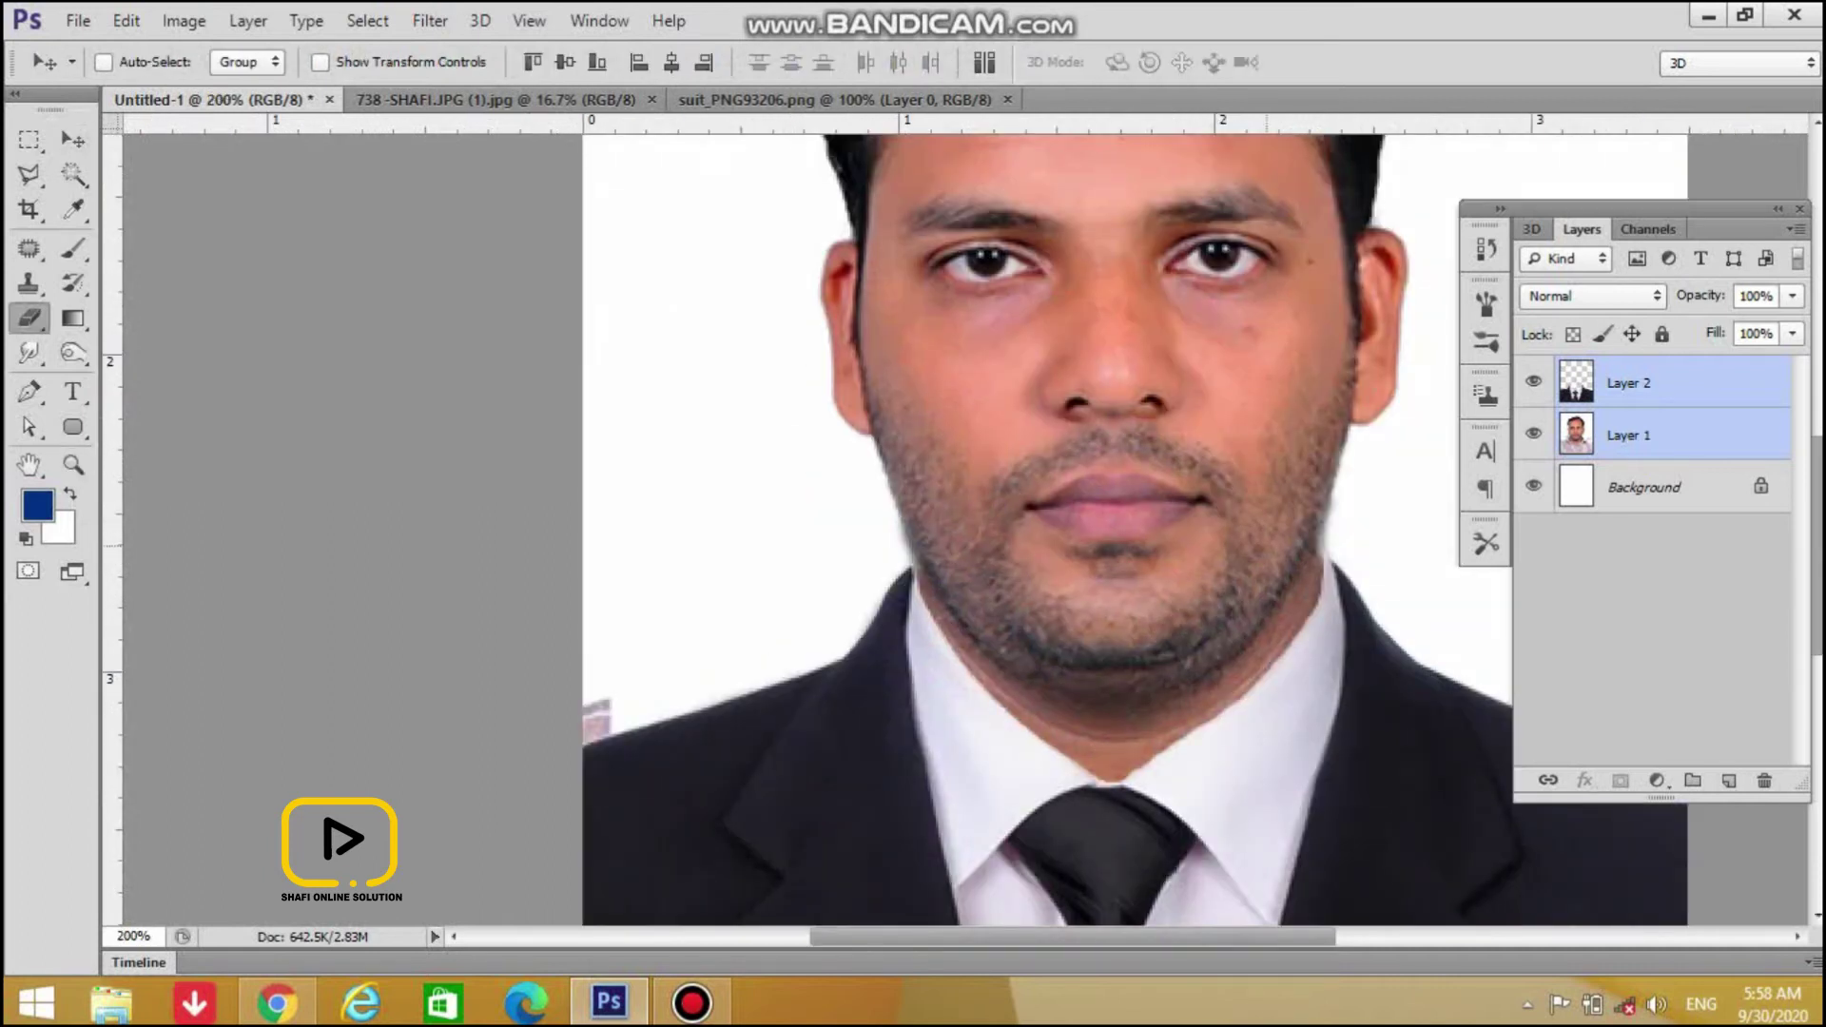
{"action": "right_click", "coordinate": [595, 722], "text": "ctrl"}
{"action": "left_click", "coordinate": [620, 740]}
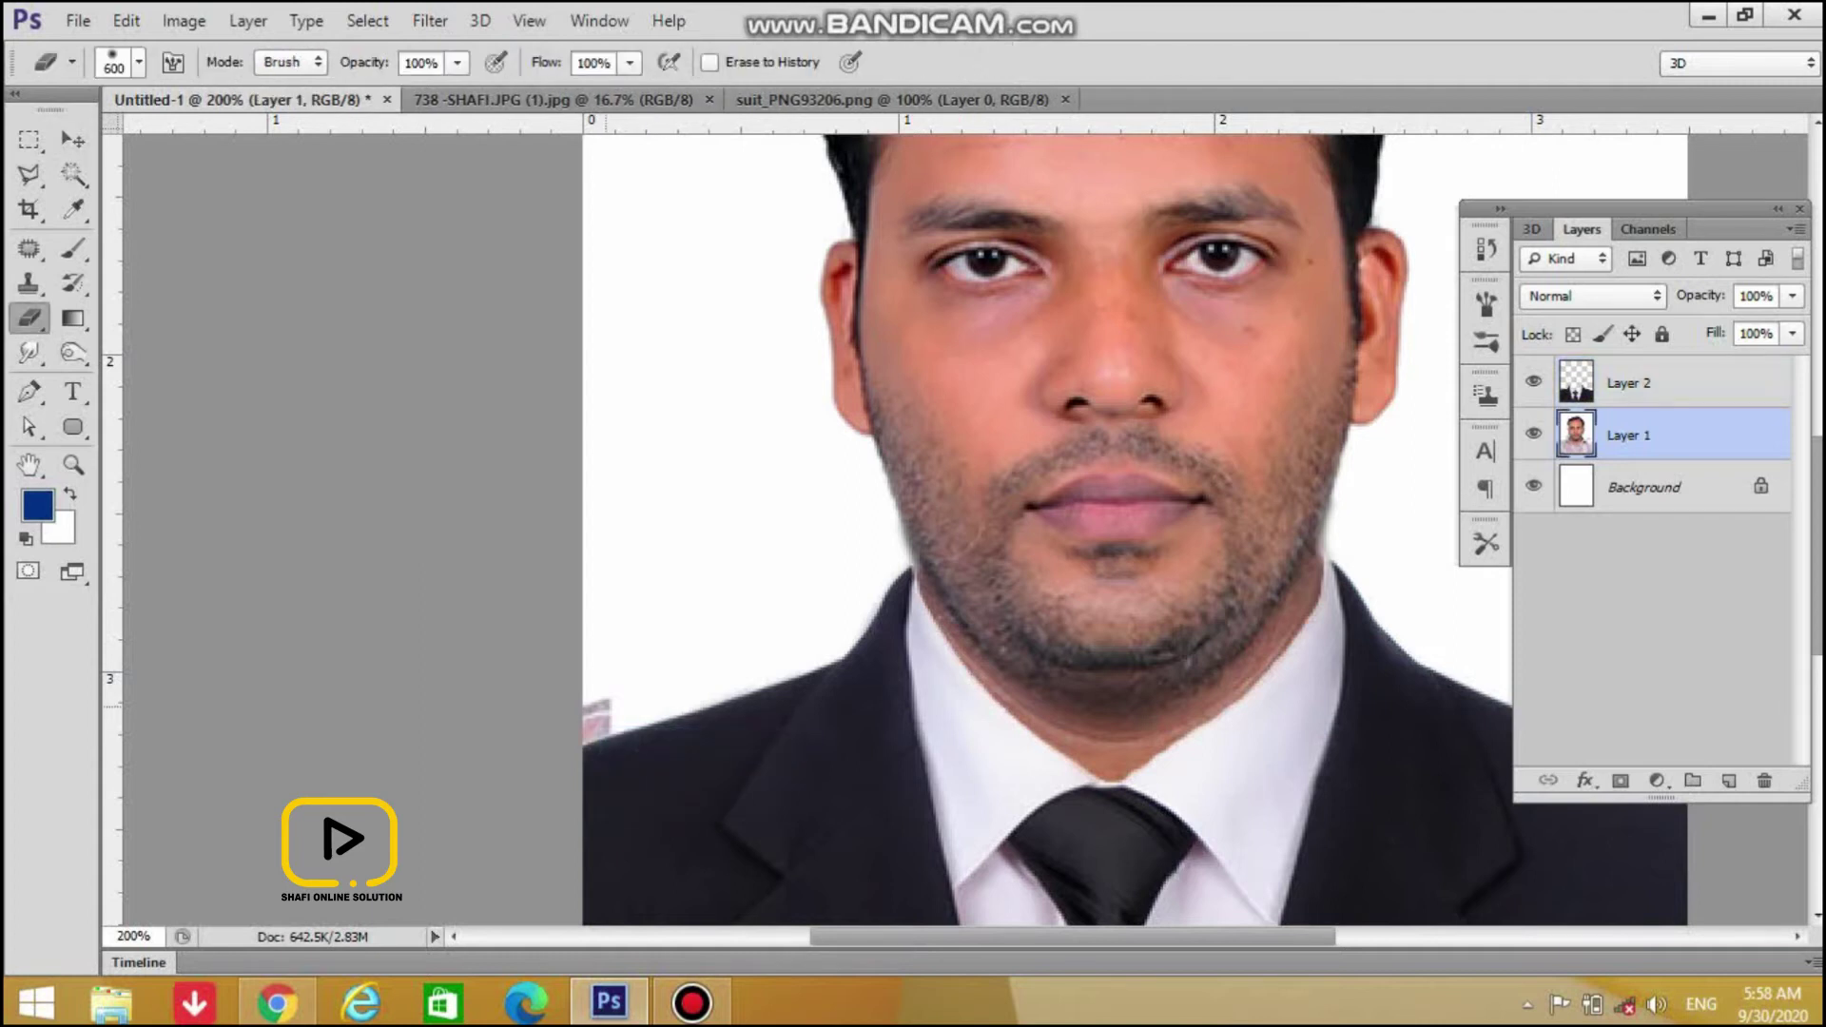
{"action": "key", "text": "bracketleft"}
{"action": "key", "text": "bracketleft"}
{"action": "key", "text": "bracketleft"}
{"action": "key", "text": "bracketleft"}
{"action": "key", "text": "bracketleft"}
{"action": "key", "text": "bracketleft"}
{"action": "key", "text": "bracketleft"}
{"action": "key", "text": "bracketleft"}
{"action": "left_click_drag", "start_coordinate": [534, 719], "coordinate": [552, 715]}
Erase the leftover shirt patch above the suit's shoulder at the photo's right edge
{"action": "mouse_move", "coordinate": [960, 754]}
{"action": "left_mouse_down"}
{"action": "mouse_move", "coordinate": [602, 694]}
{"action": "mouse_move", "coordinate": [573, 654]}
{"action": "left_mouse_up"}
{"action": "left_click", "coordinate": [1282, 655]}
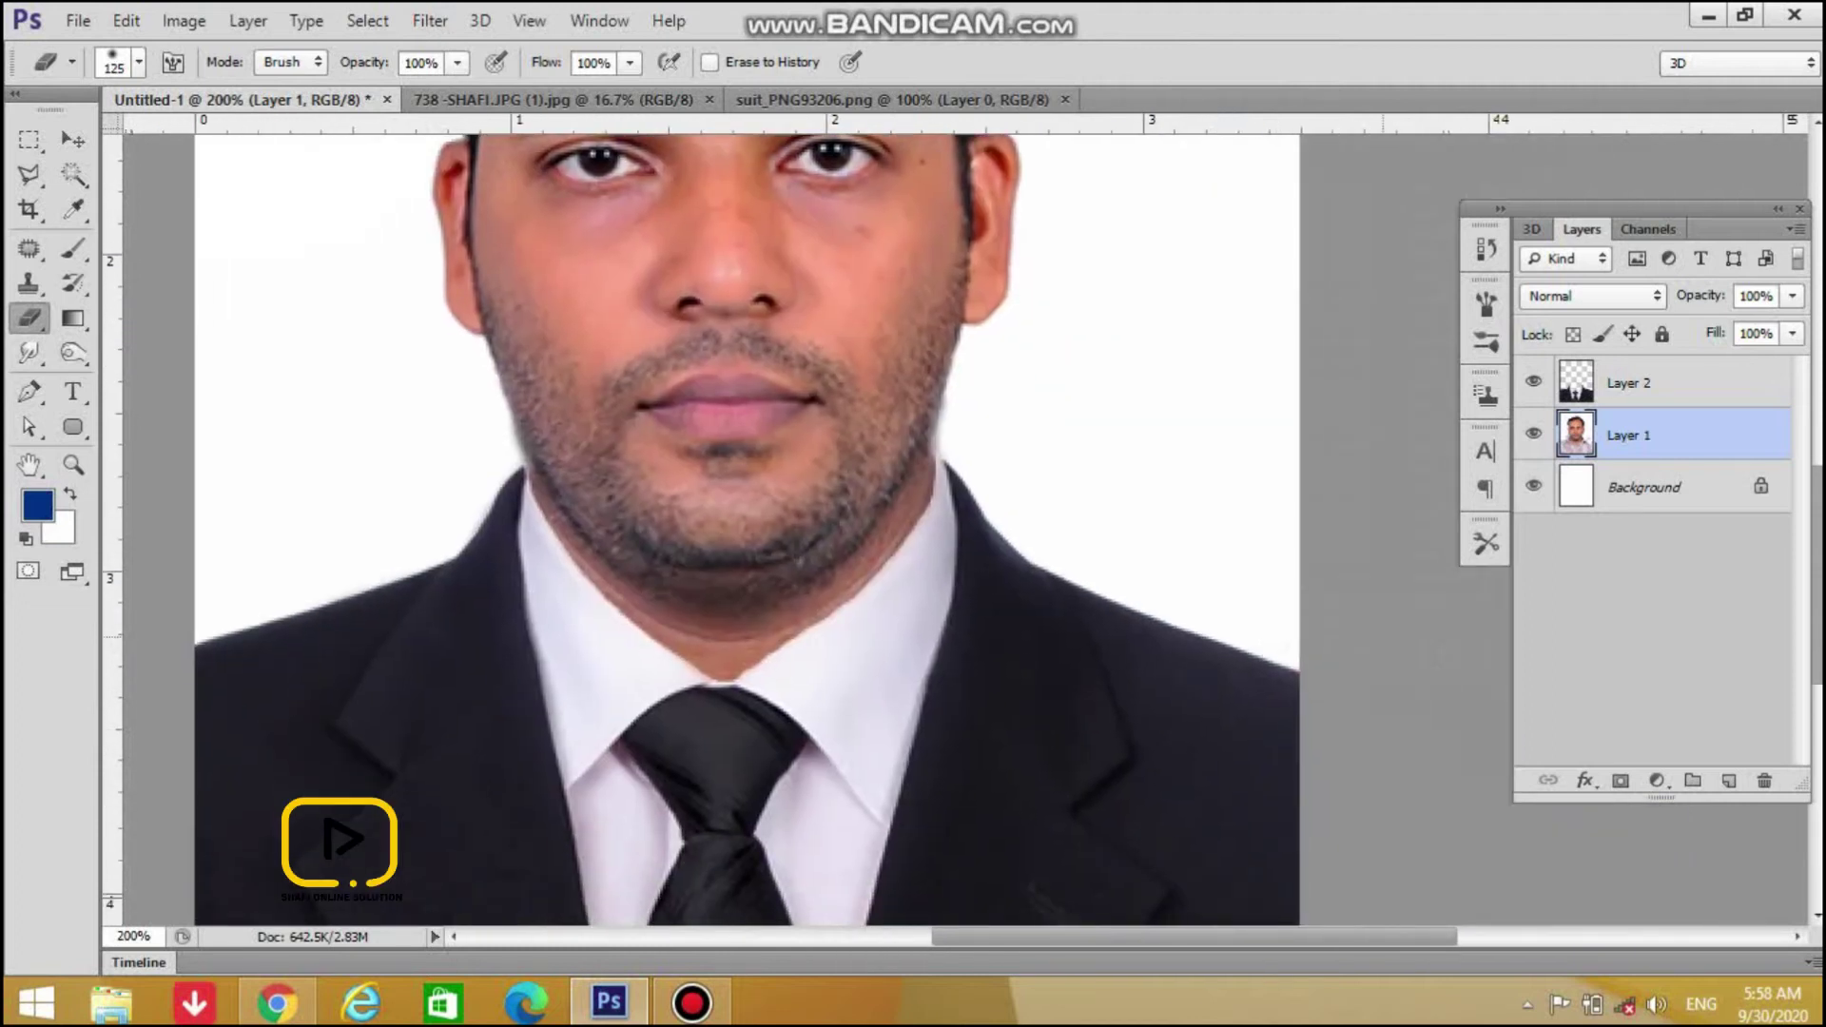
{"action": "key", "text": "ctrl+minus"}
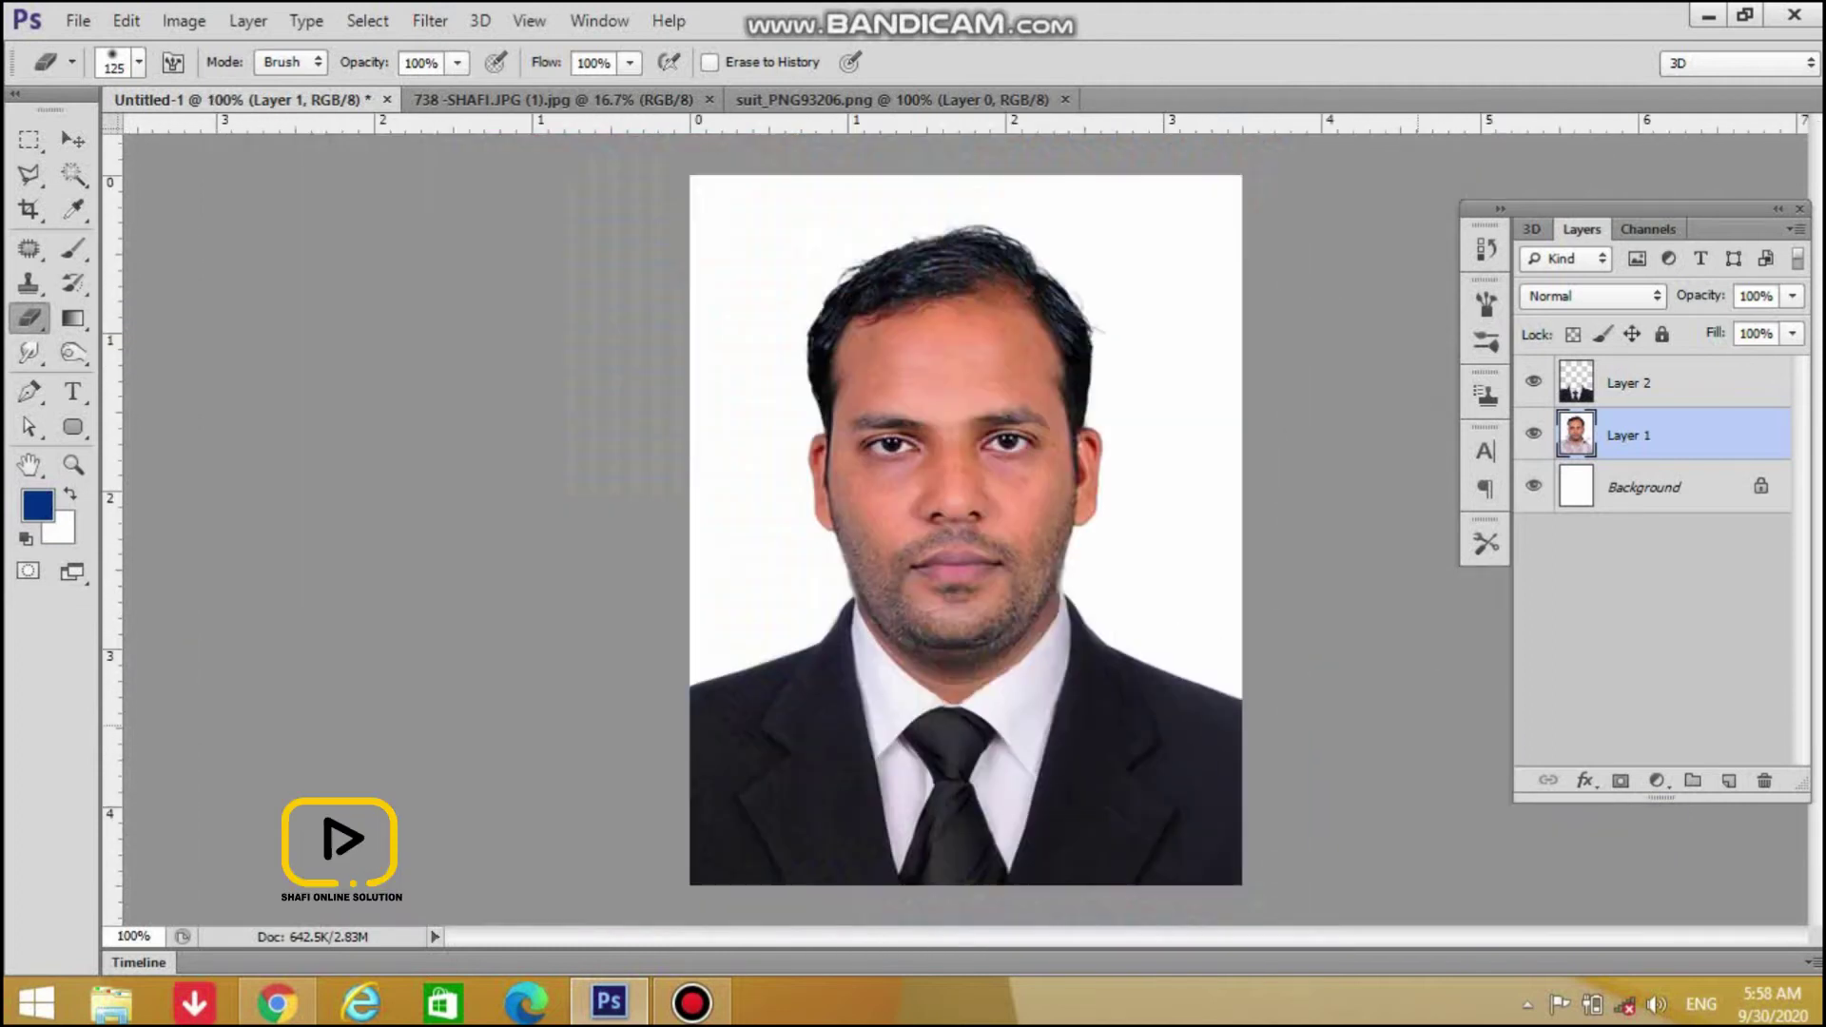
Flatten the suit and portrait layers into a single background image
{"action": "key", "text": "v"}
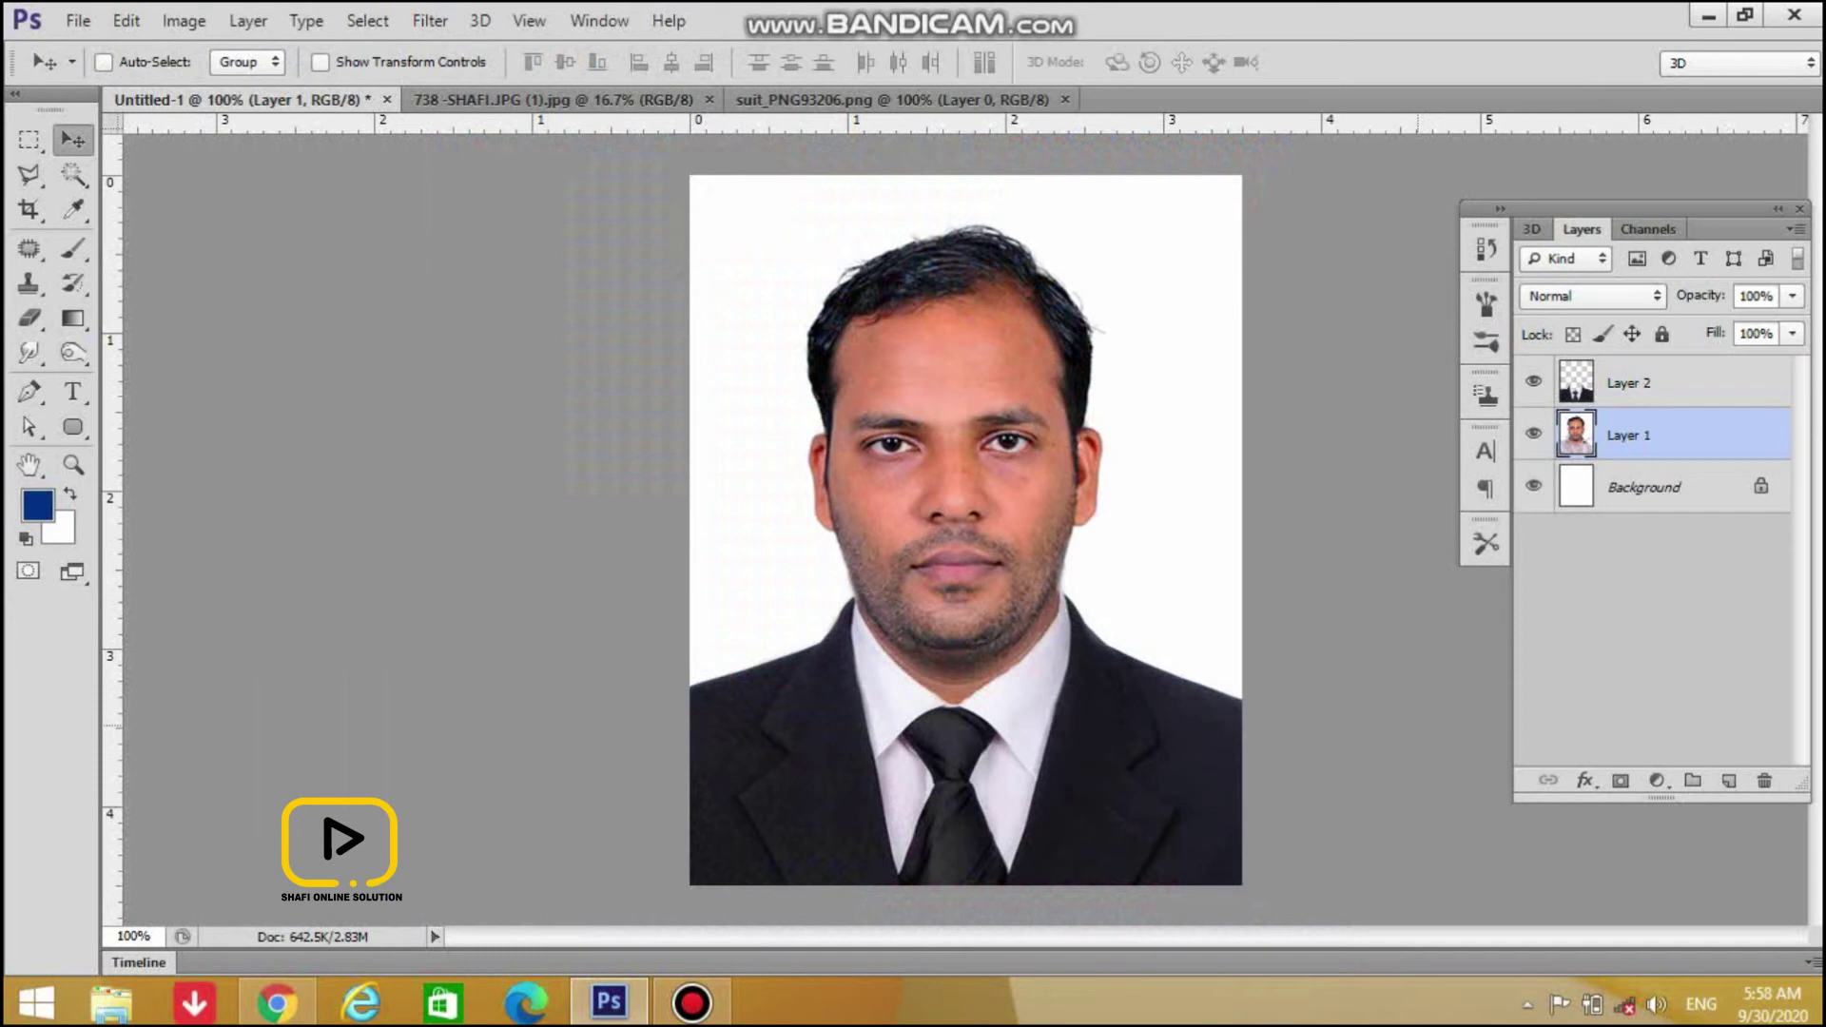
{"action": "left_click", "coordinate": [1628, 382]}
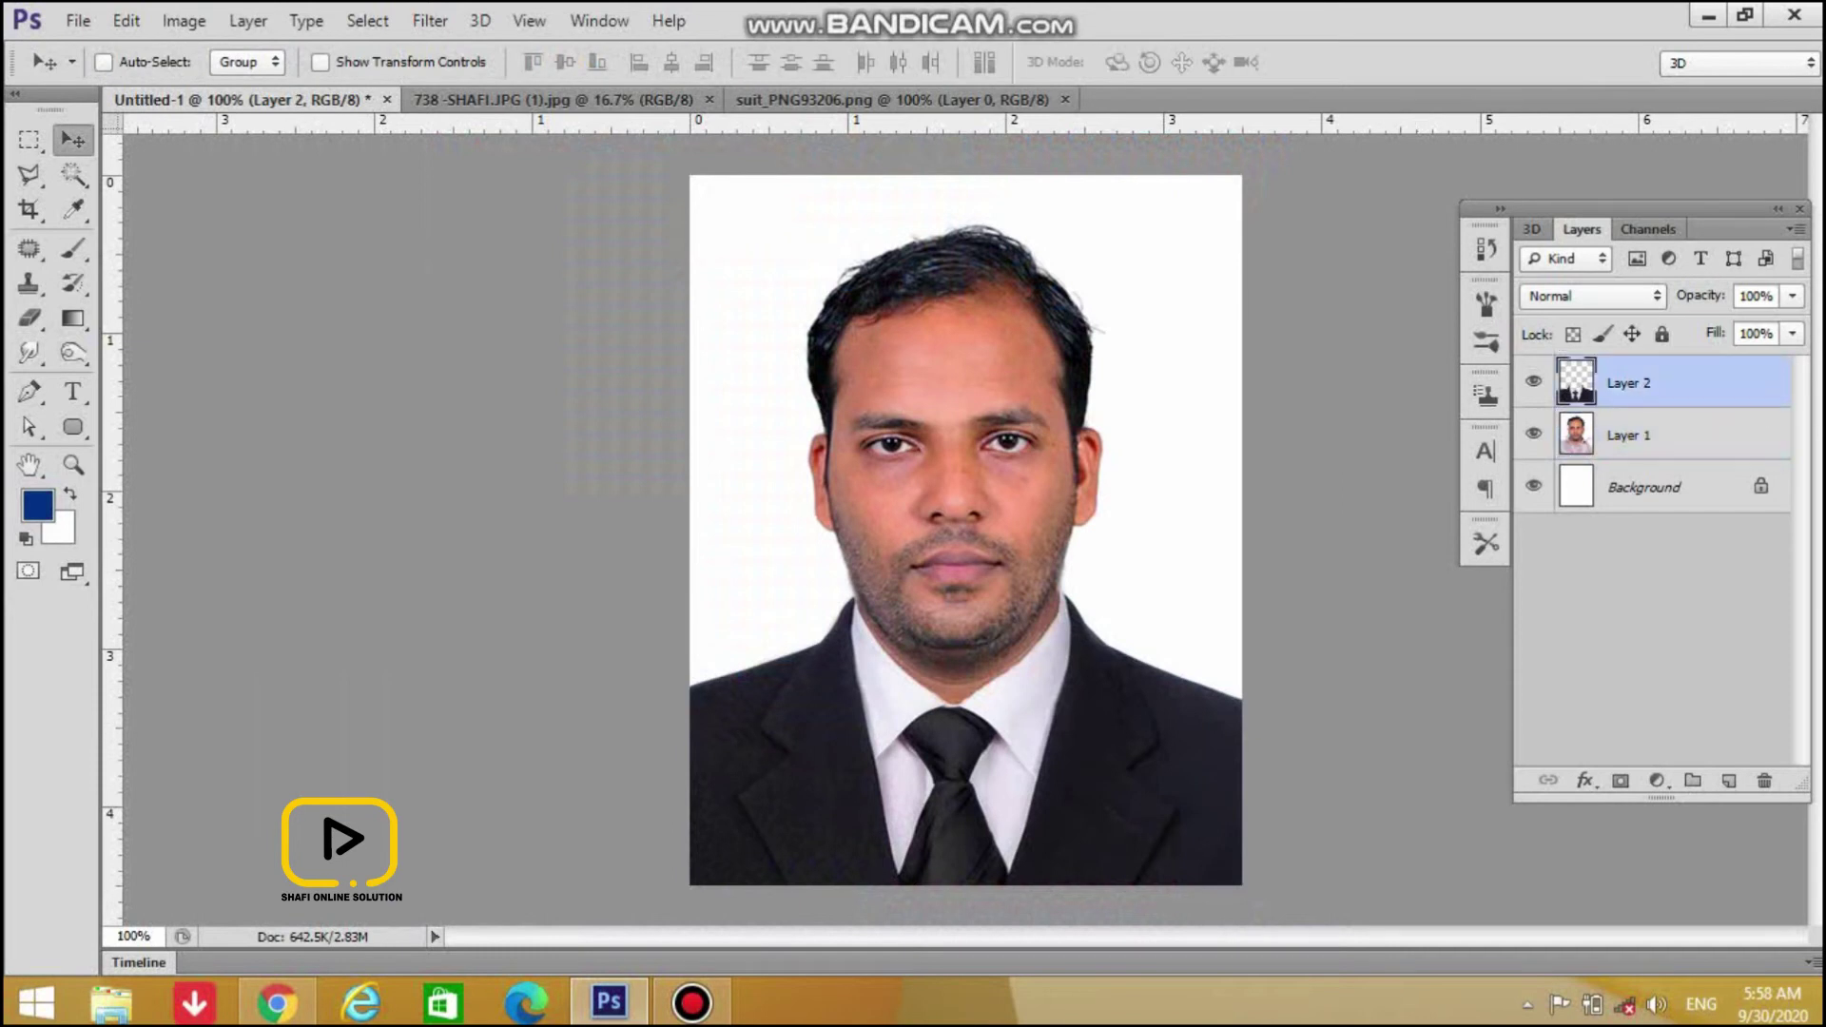
{"action": "left_click", "coordinate": [247, 20]}
{"action": "left_click", "coordinate": [275, 894]}
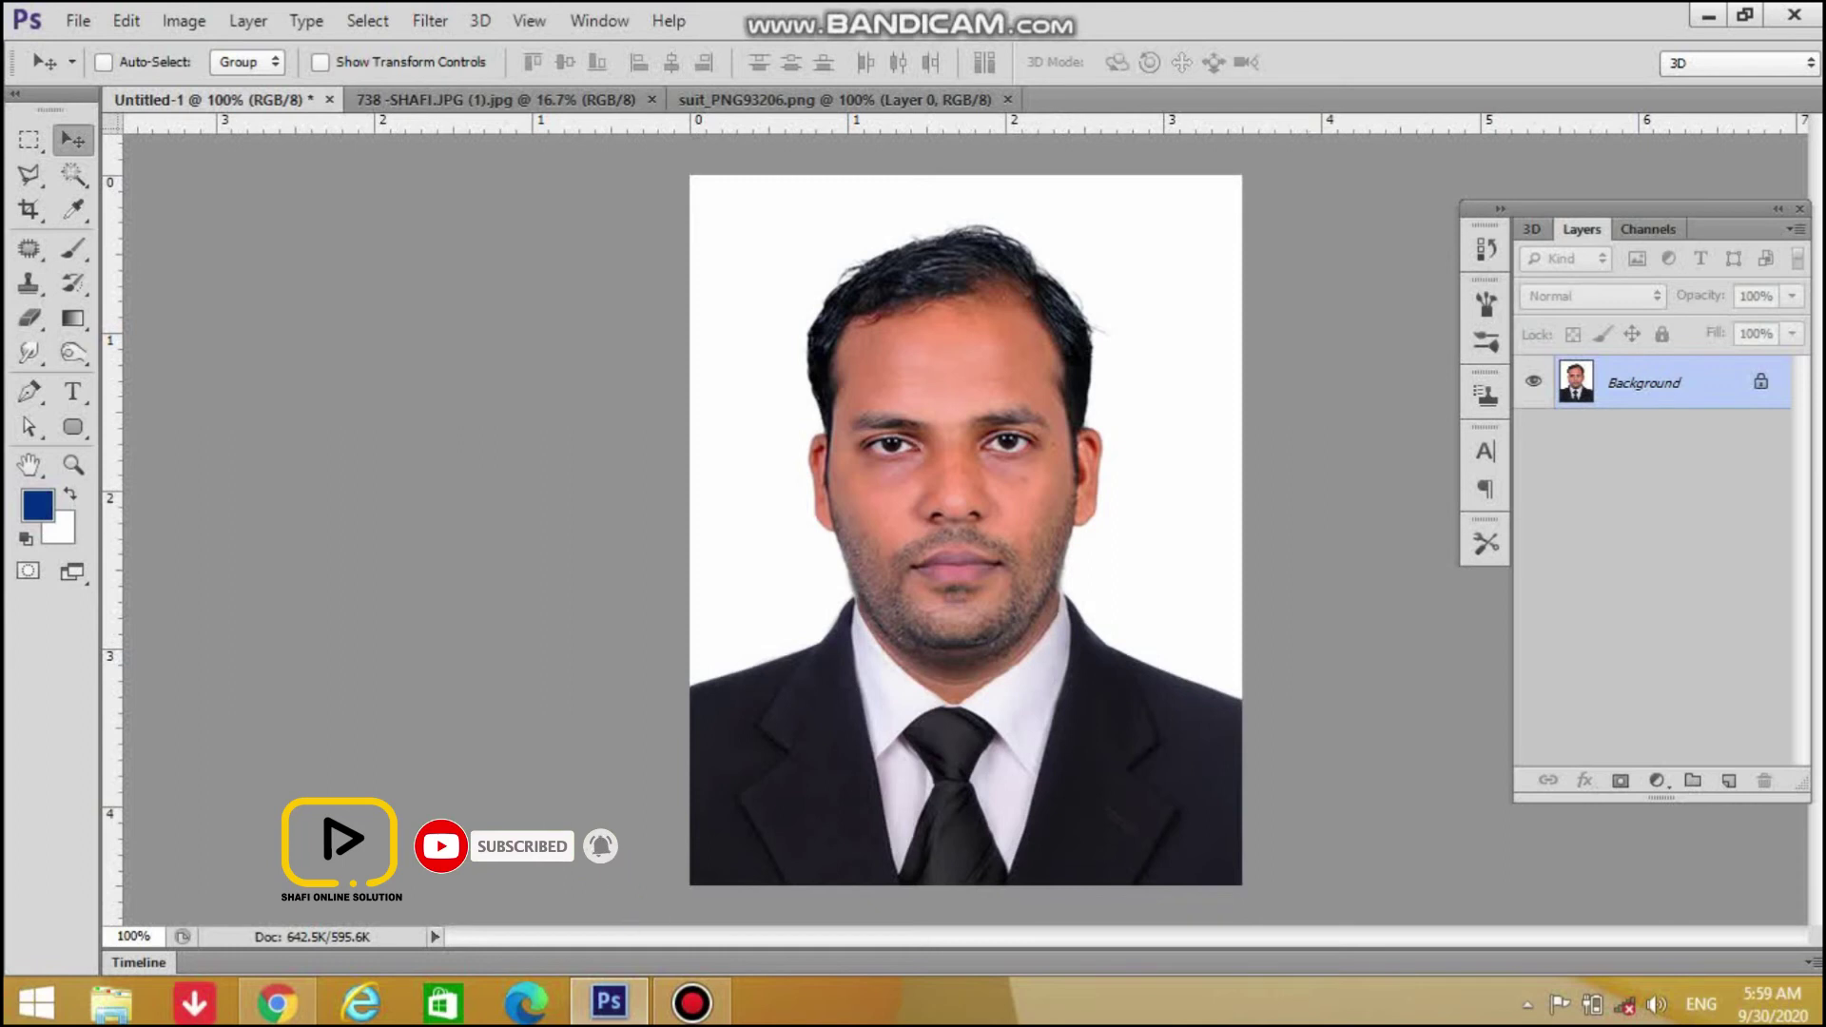
Convert the background into a regular layer and scale it about its centre to about 94%, leaving an even margin
{"action": "double_click", "coordinate": [1645, 383]}
{"action": "key", "text": "Return"}
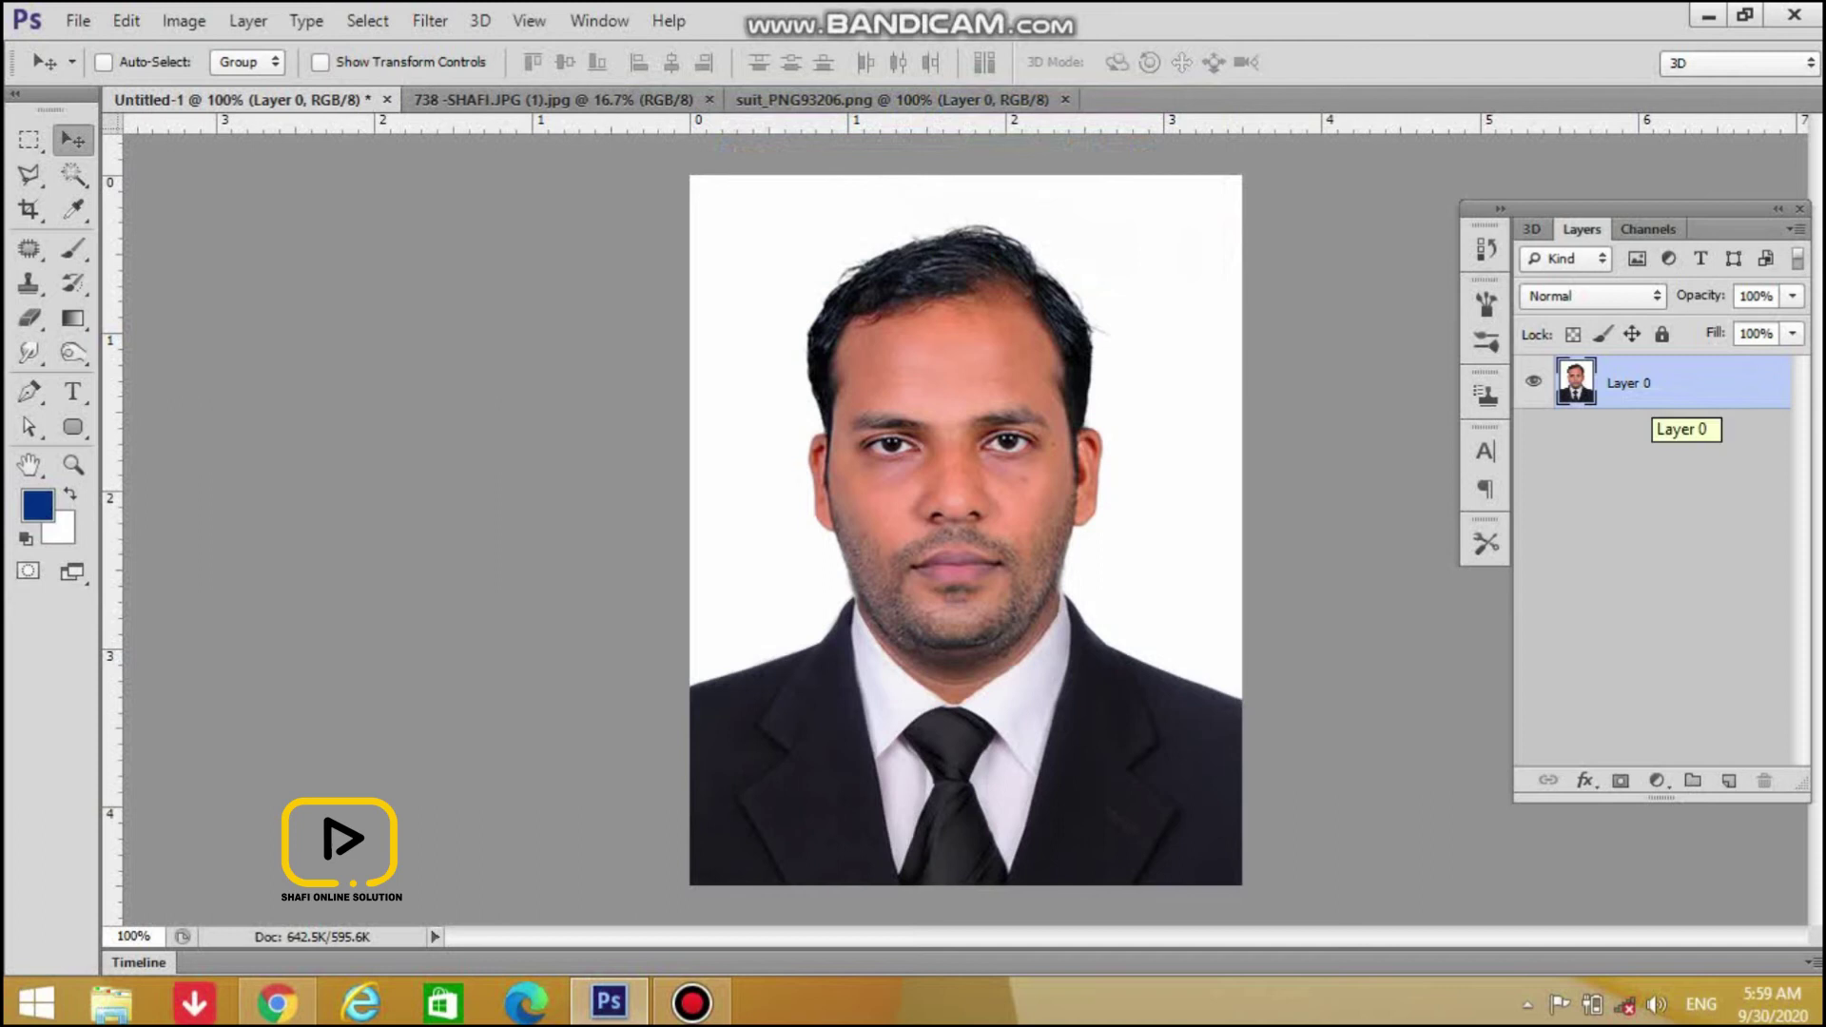
{"action": "key", "text": "ctrl+t"}
{"action": "left_click_drag", "start_coordinate": [1240, 884], "coordinate": [1226, 864]}
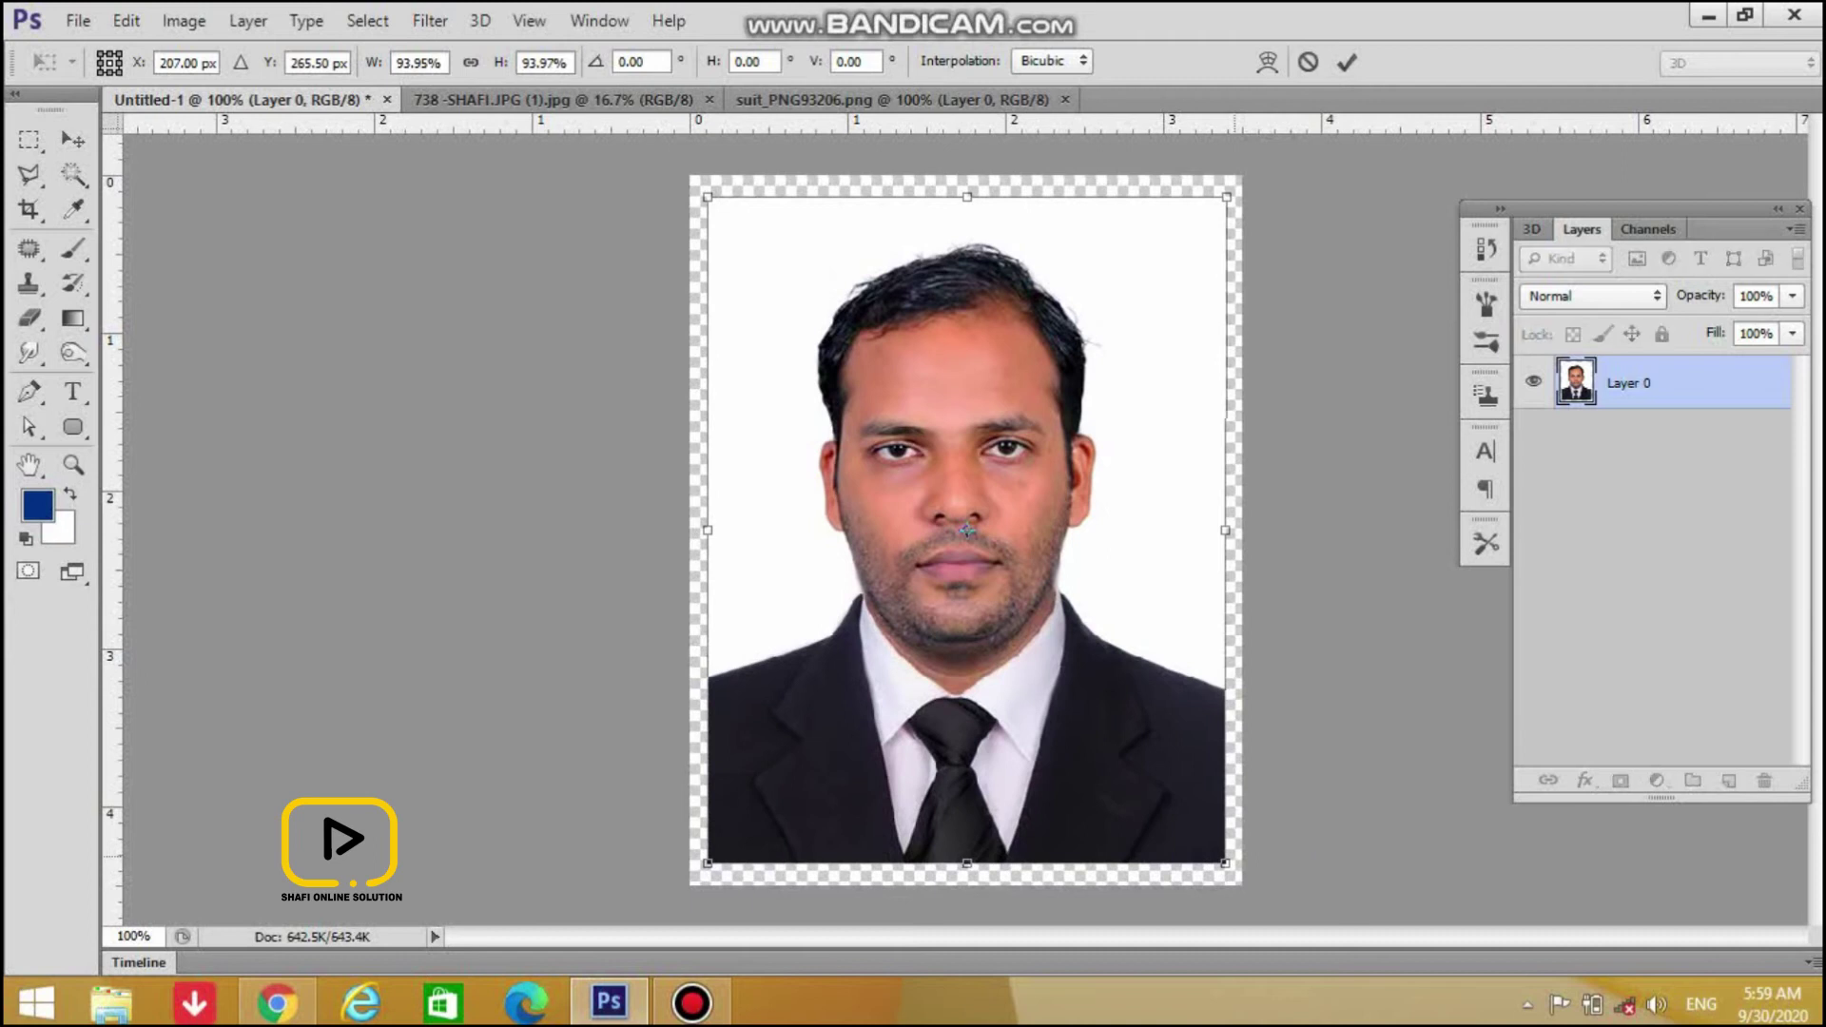
{"action": "key", "text": "Return"}
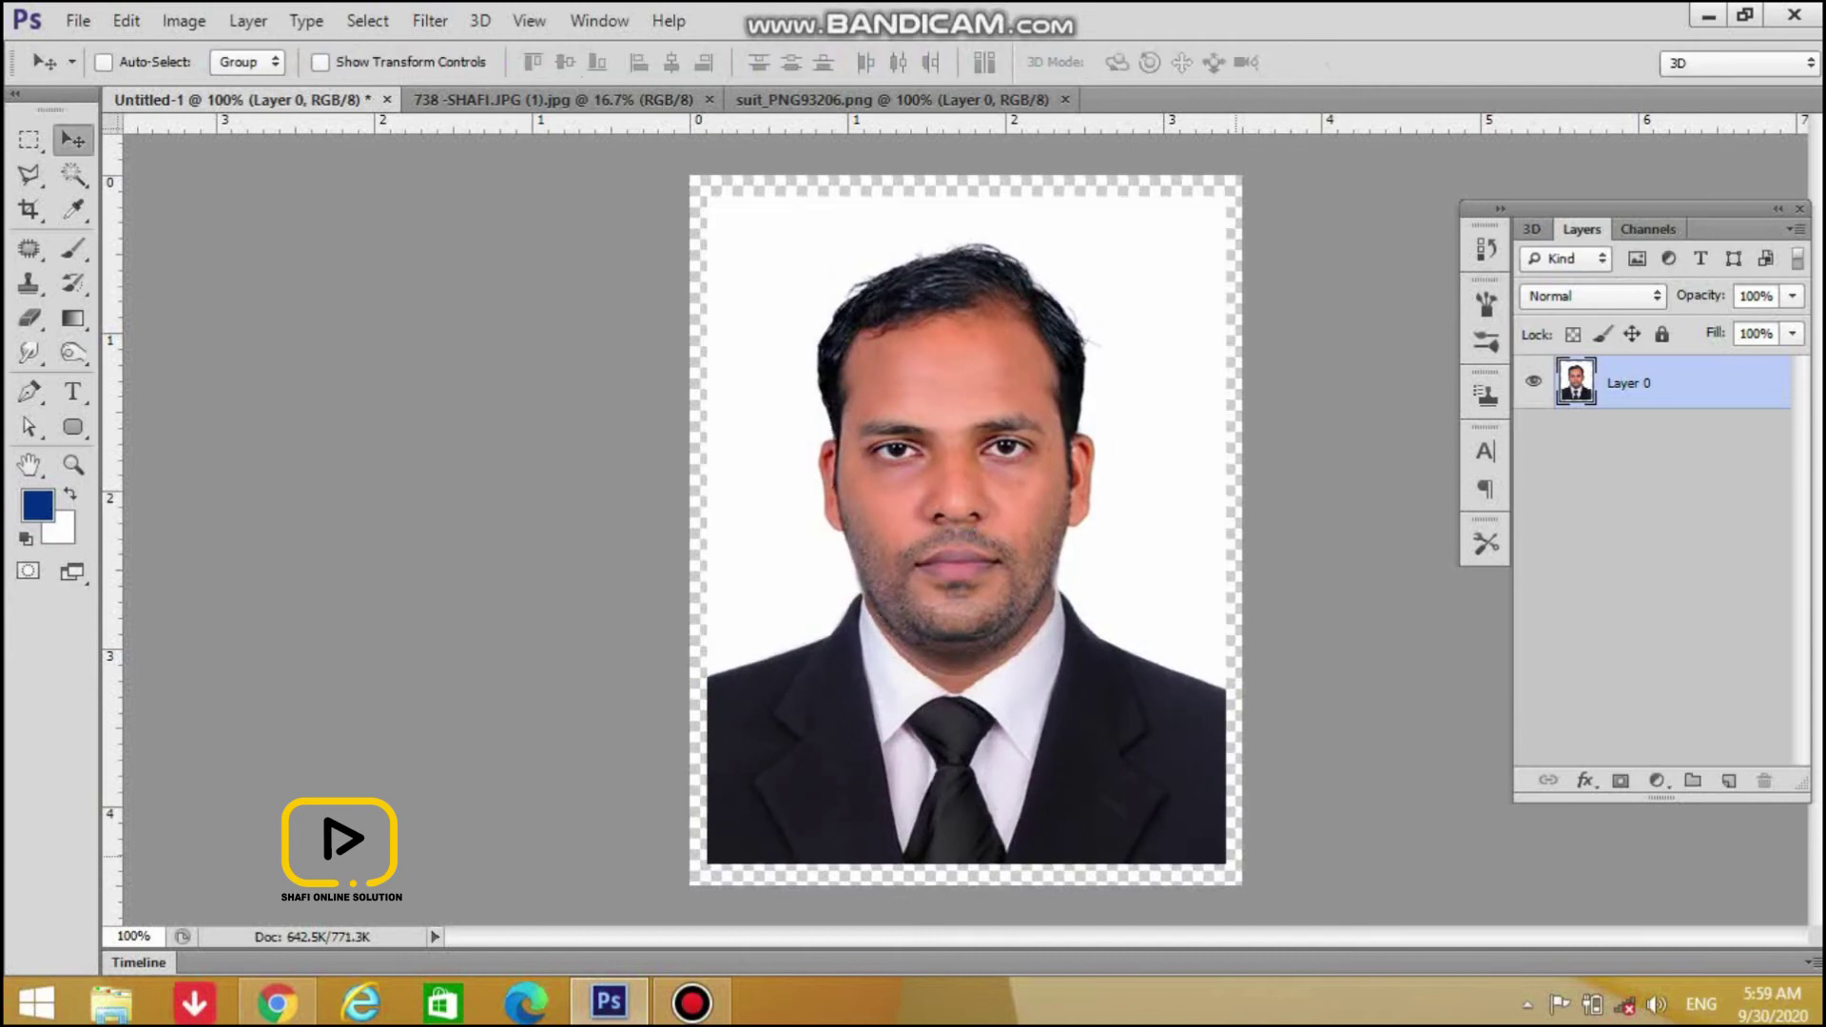
Add a new white-filled layer beneath the scaled photo and merge the photo down onto it
{"action": "key", "text": "ctrl+shift+n"}
{"action": "key", "text": "Return"}
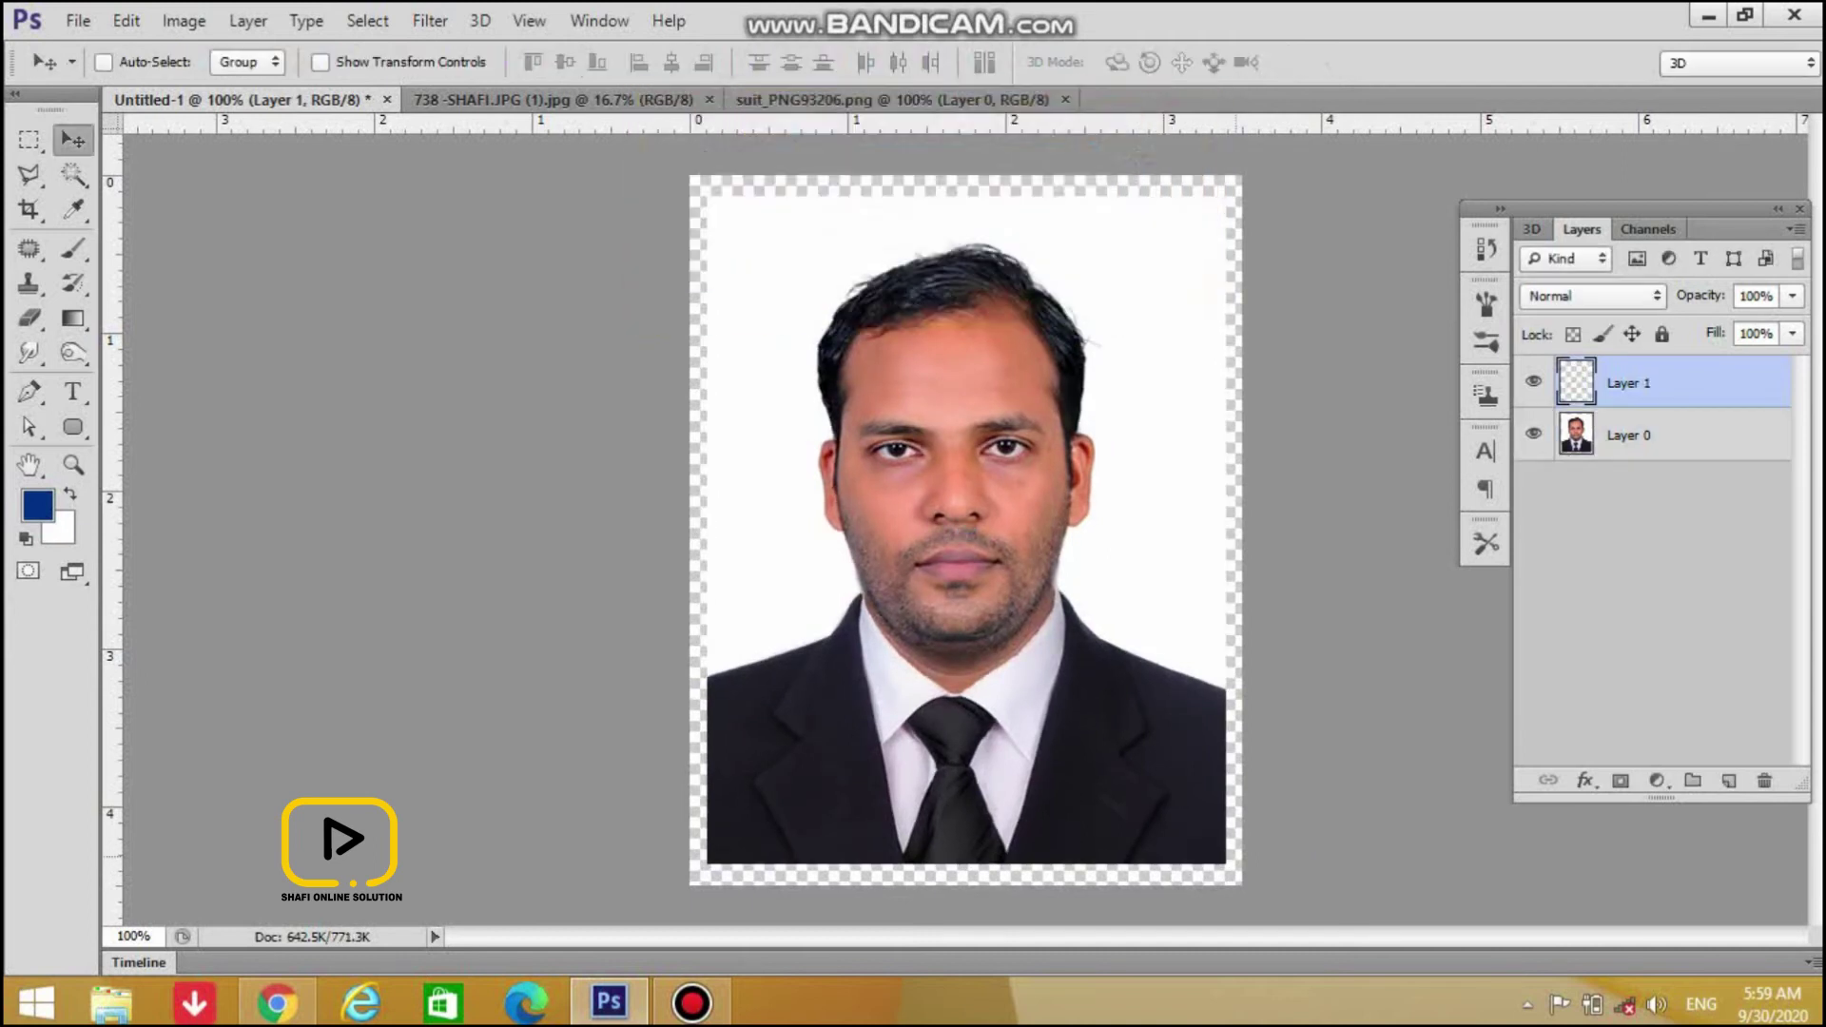
{"action": "key", "text": "ctrl+BackSpace"}
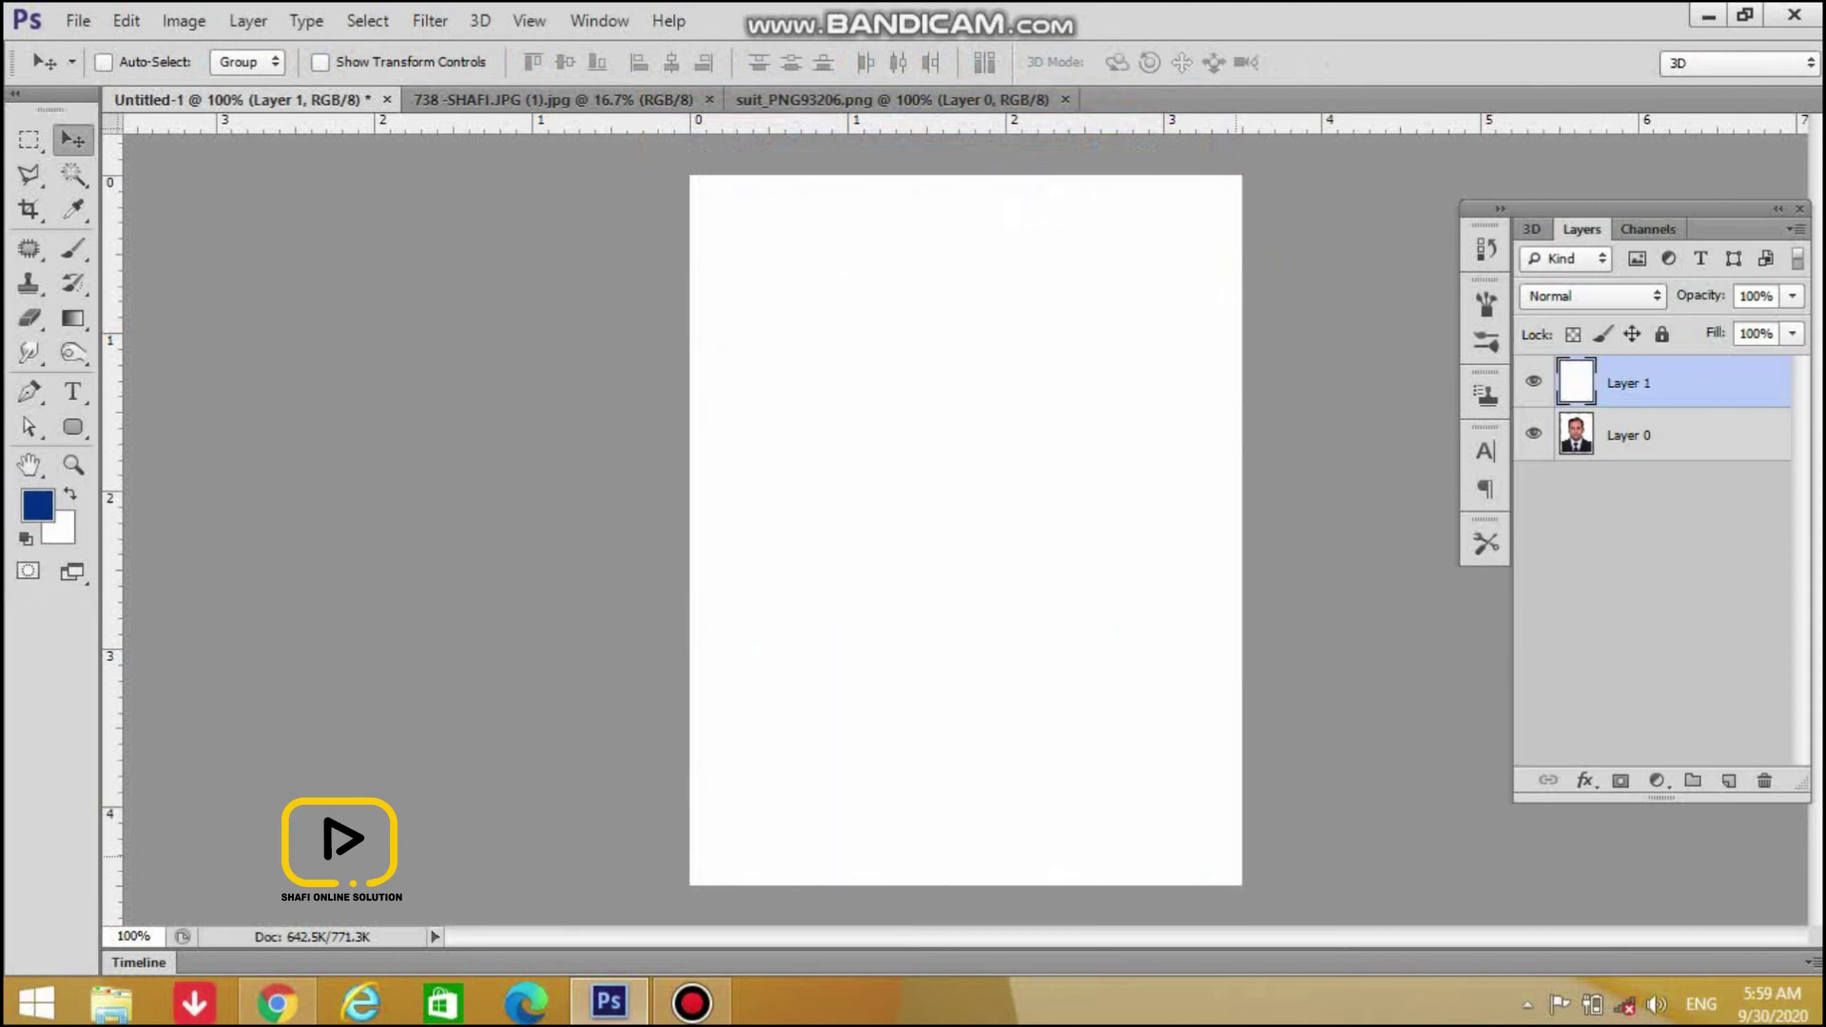
{"action": "left_click_drag", "start_coordinate": [1627, 384], "coordinate": [1628, 466]}
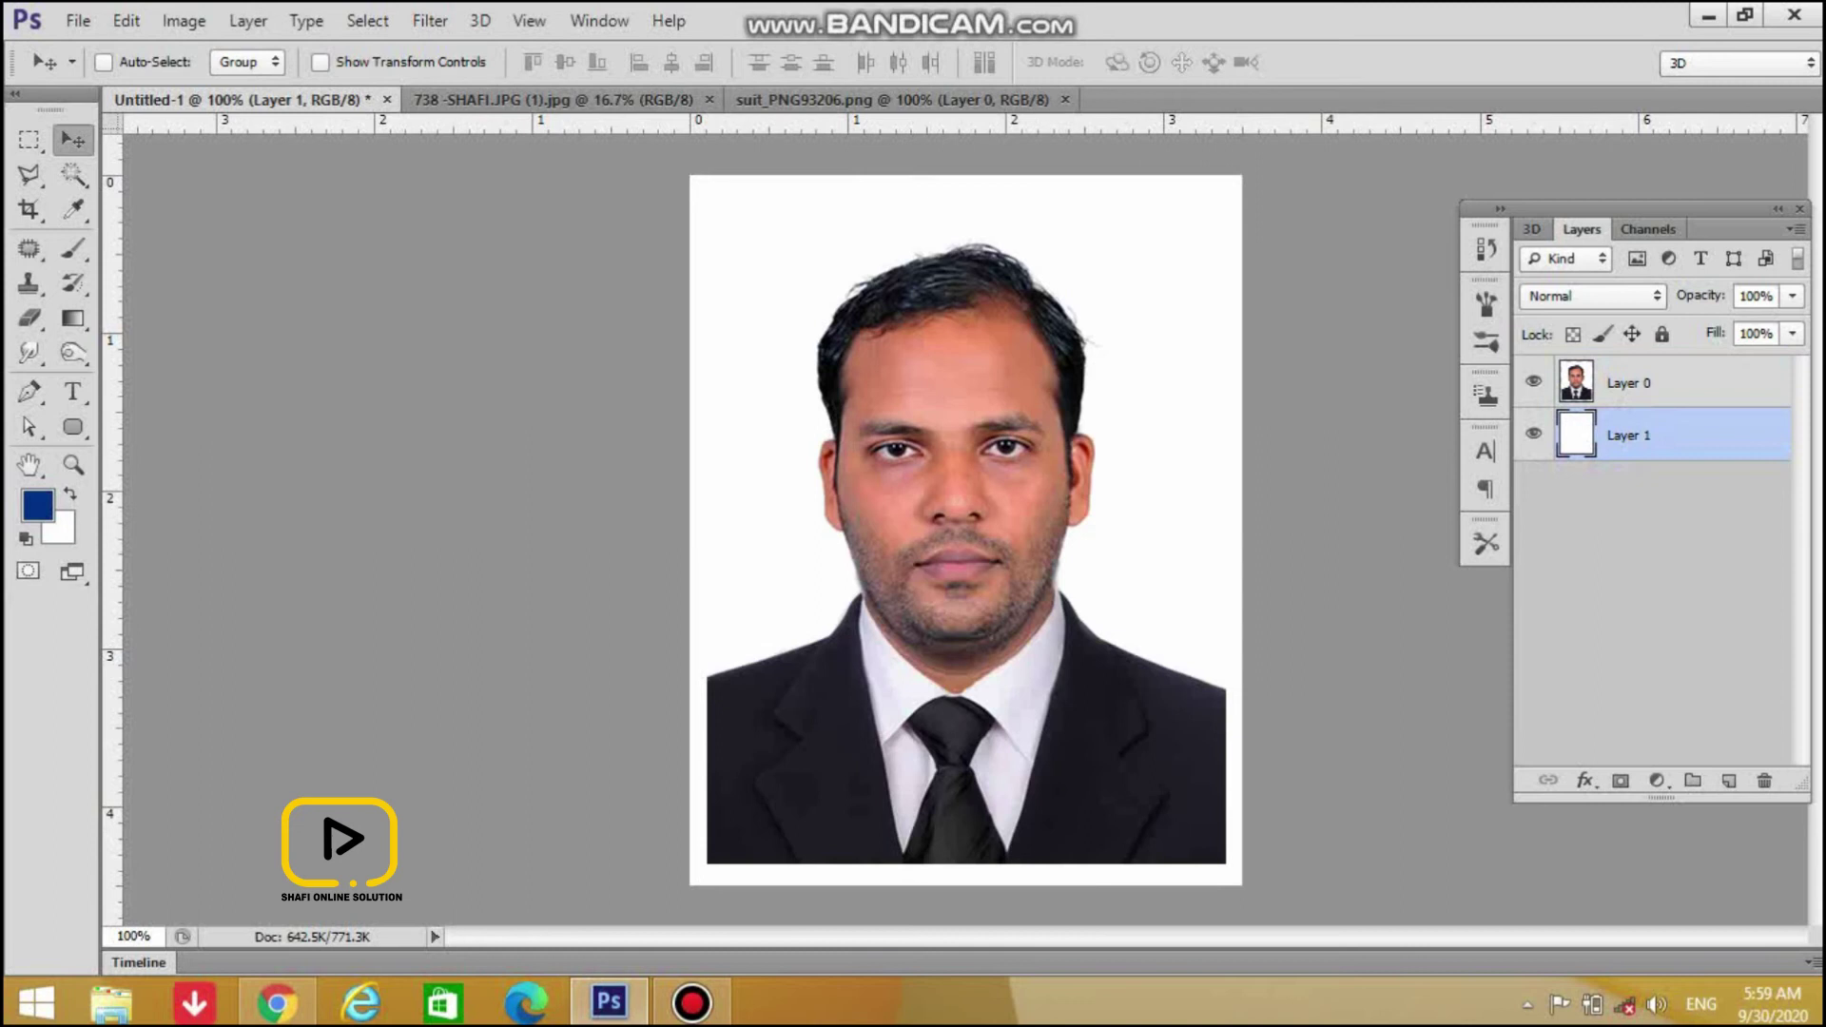
{"action": "mouse_move", "coordinate": [1628, 435]}
{"action": "left_mouse_down"}
{"action": "mouse_move", "coordinate": [1628, 371]}
{"action": "mouse_move", "coordinate": [1627, 466]}
{"action": "left_mouse_up"}
{"action": "left_click", "coordinate": [1655, 383]}
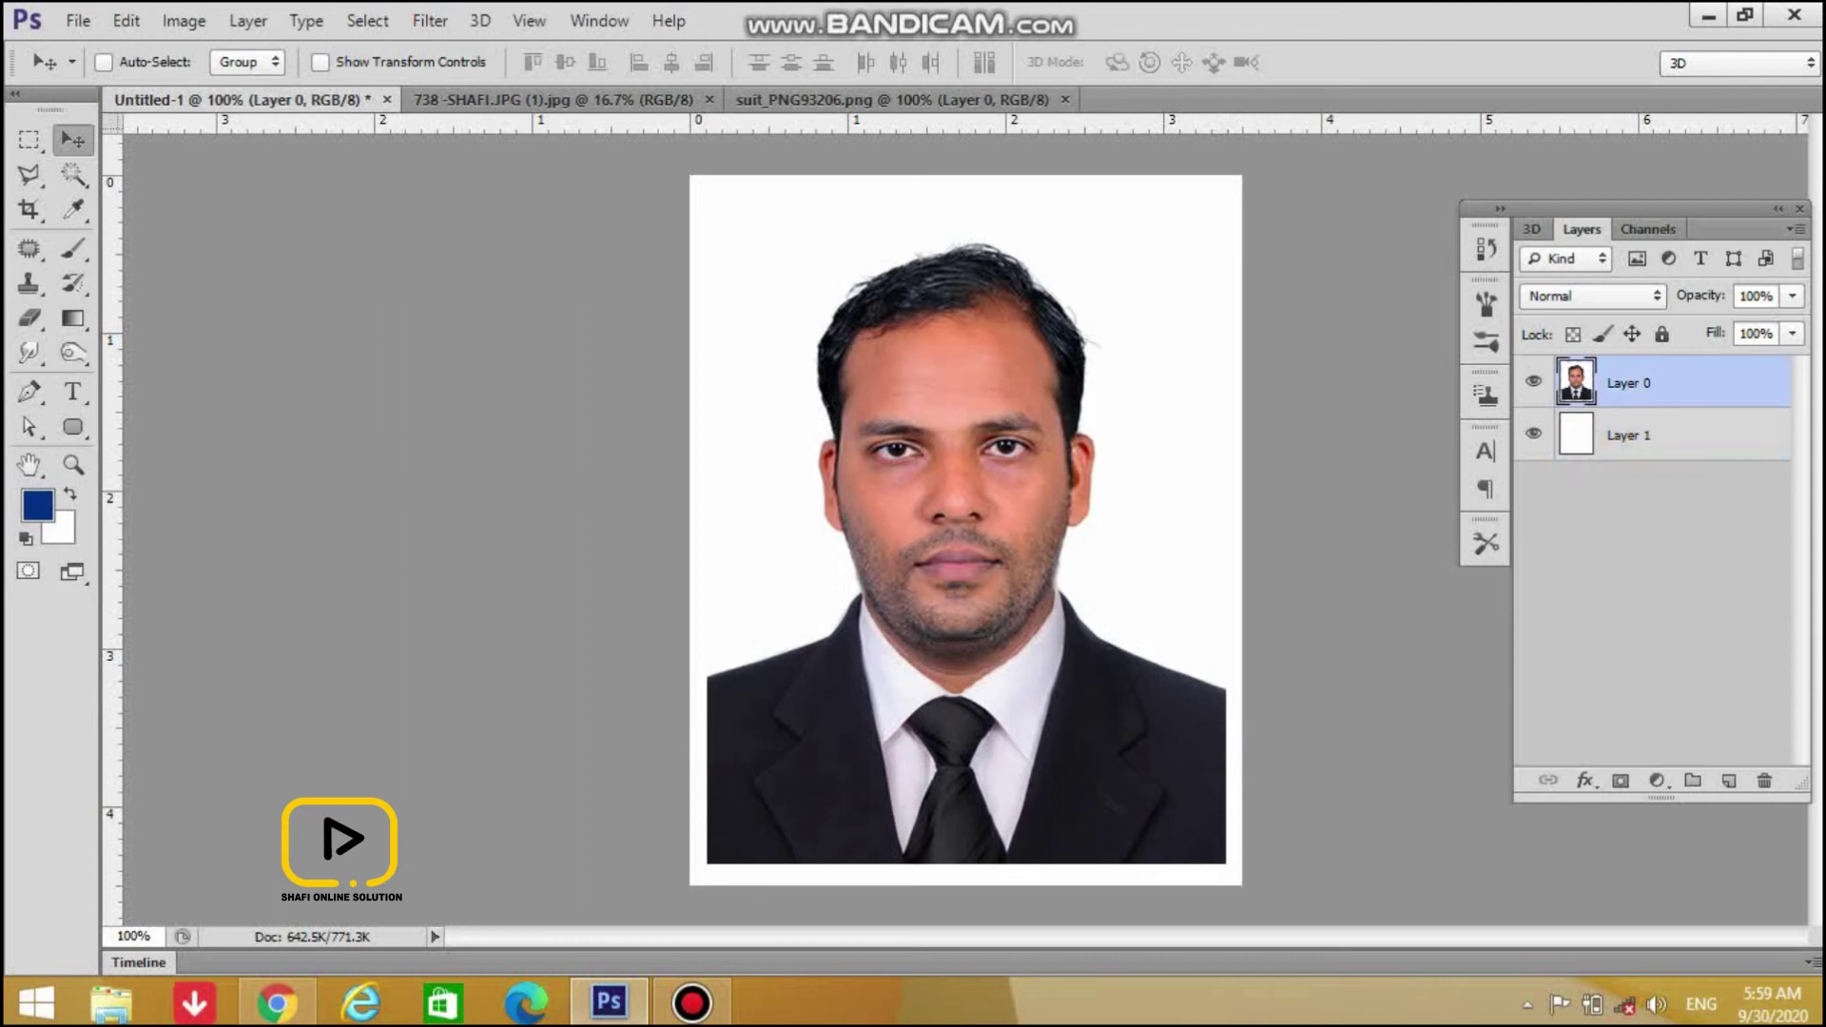
{"action": "key", "text": "ctrl+e"}
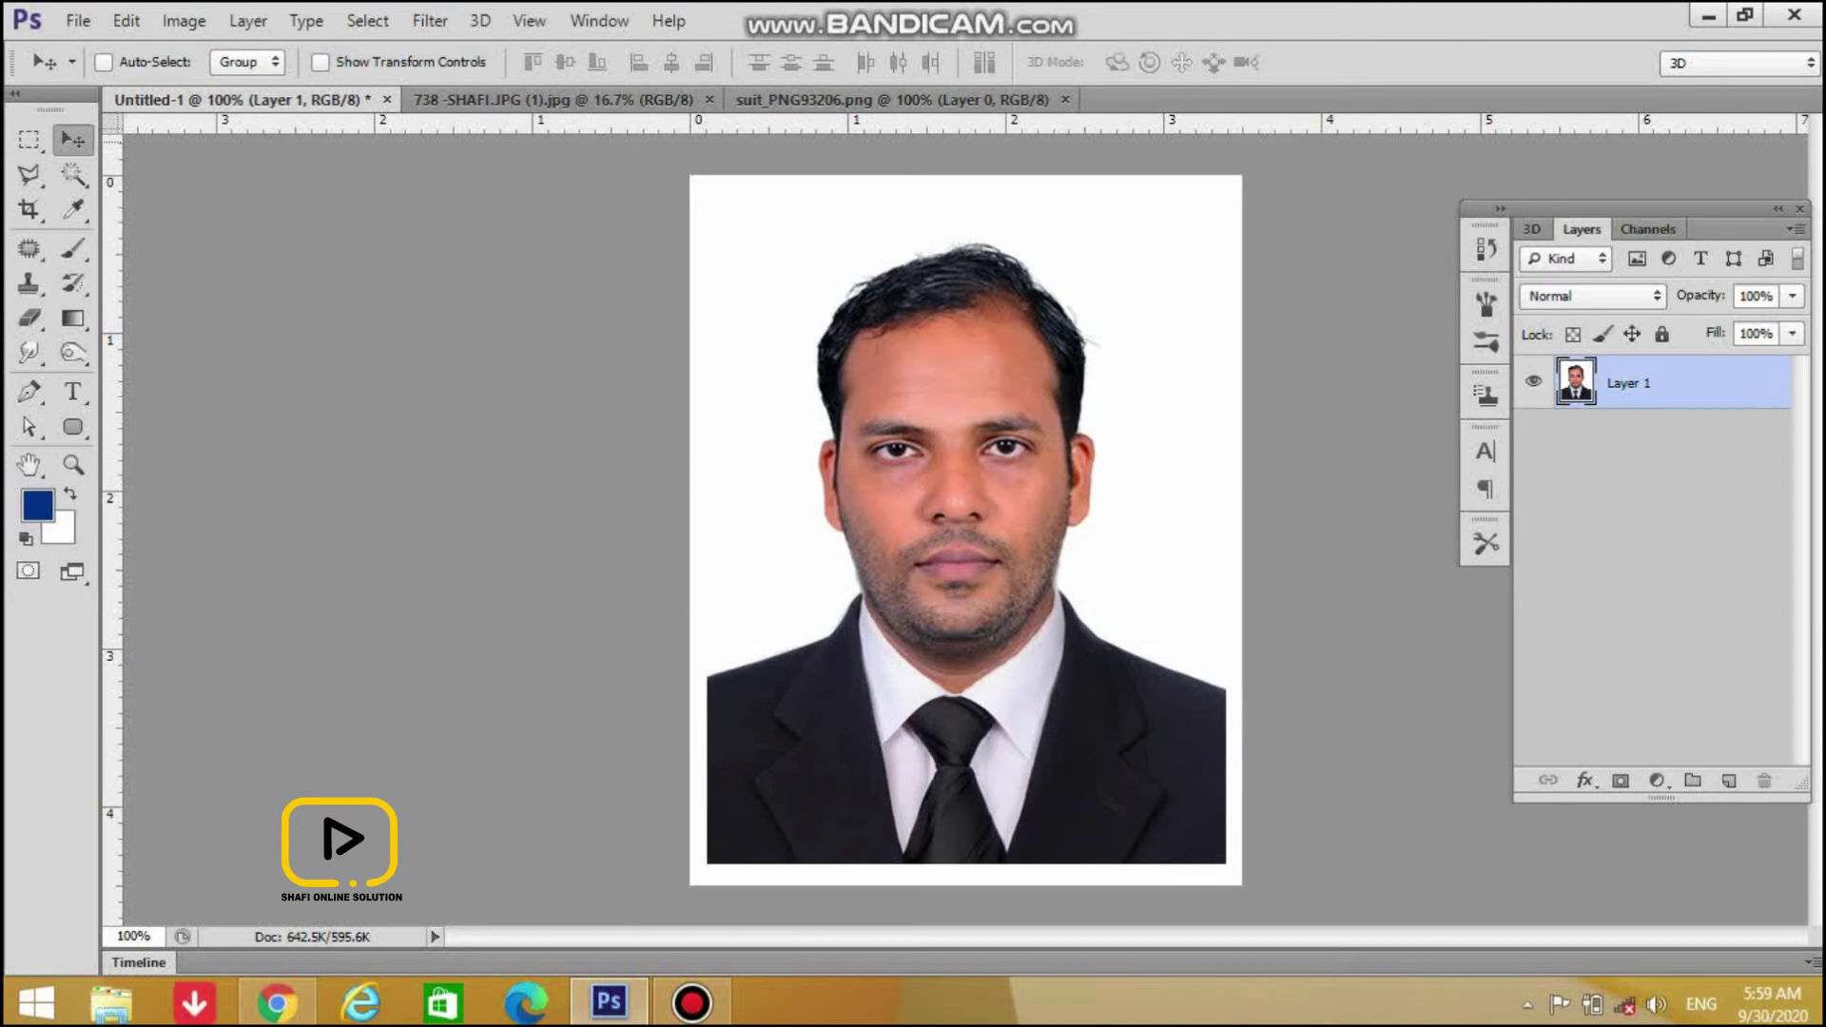
Create a new document from the Photo preset in the Landscape, 4 x 6 size
{"action": "key", "text": "ctrl+n"}
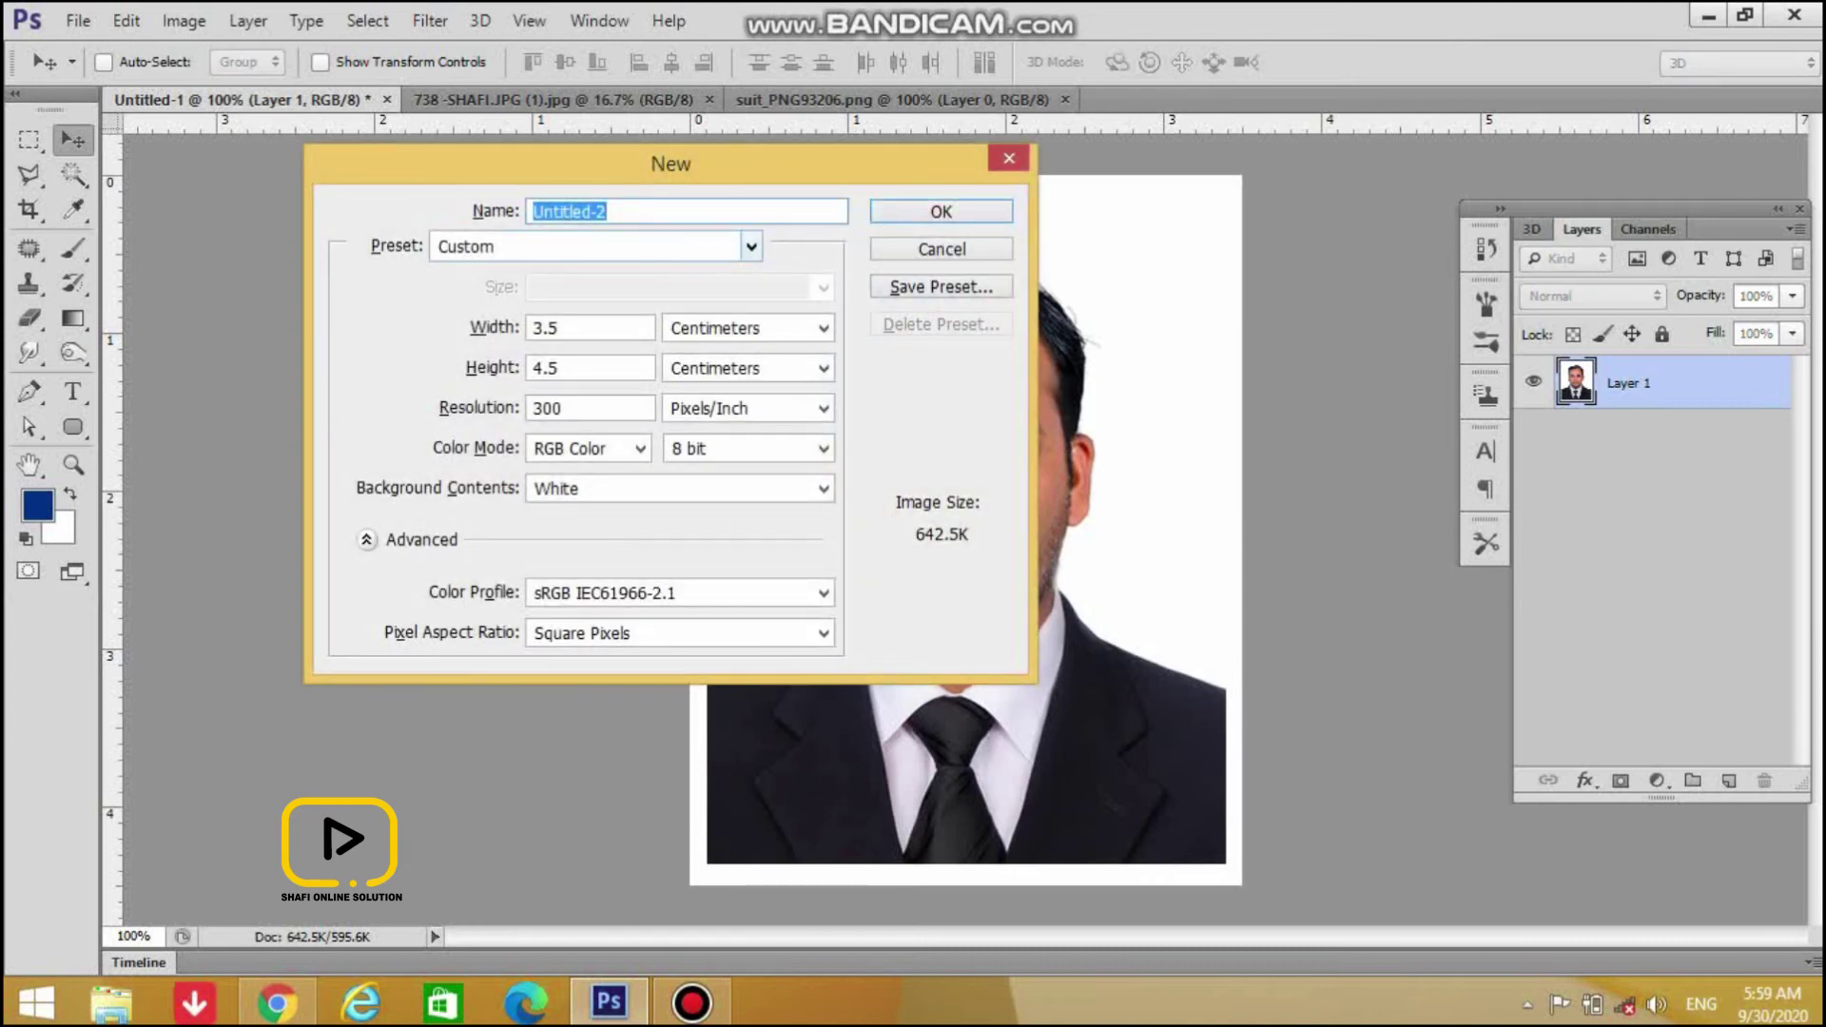
{"action": "left_click", "coordinate": [752, 248]}
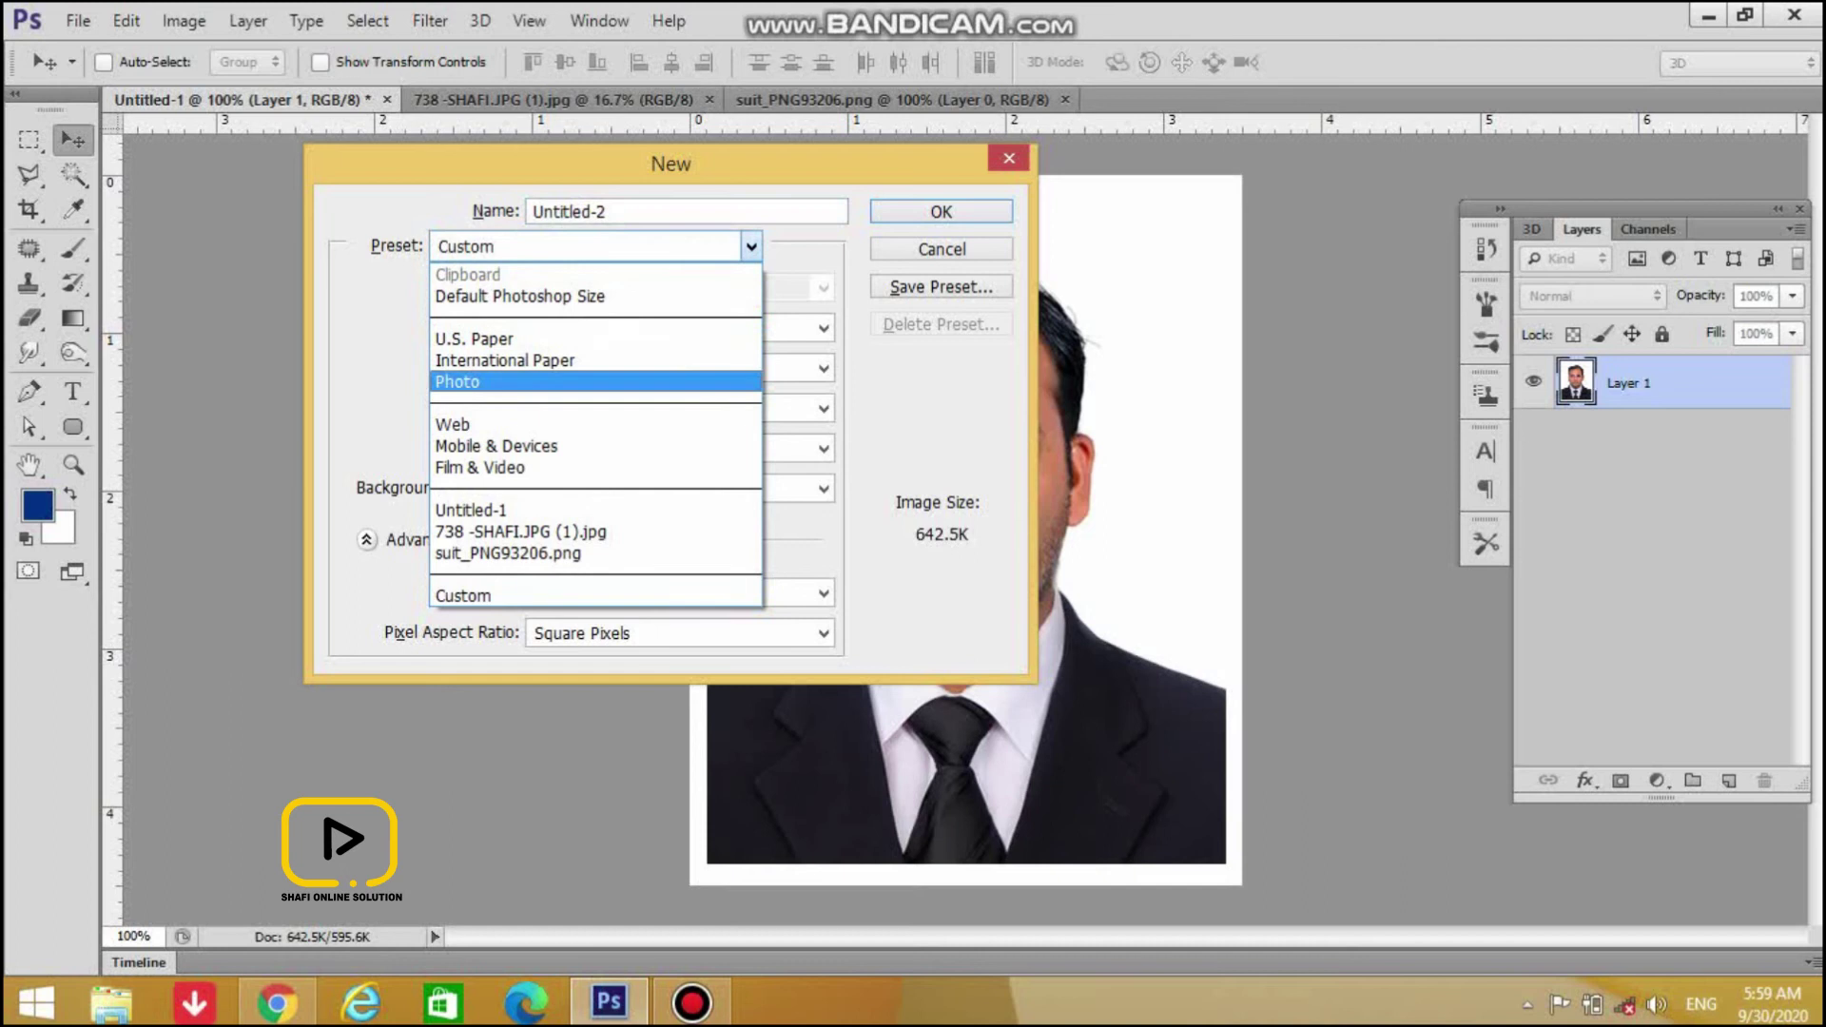
{"action": "left_click", "coordinate": [595, 382]}
{"action": "left_click", "coordinate": [824, 288]}
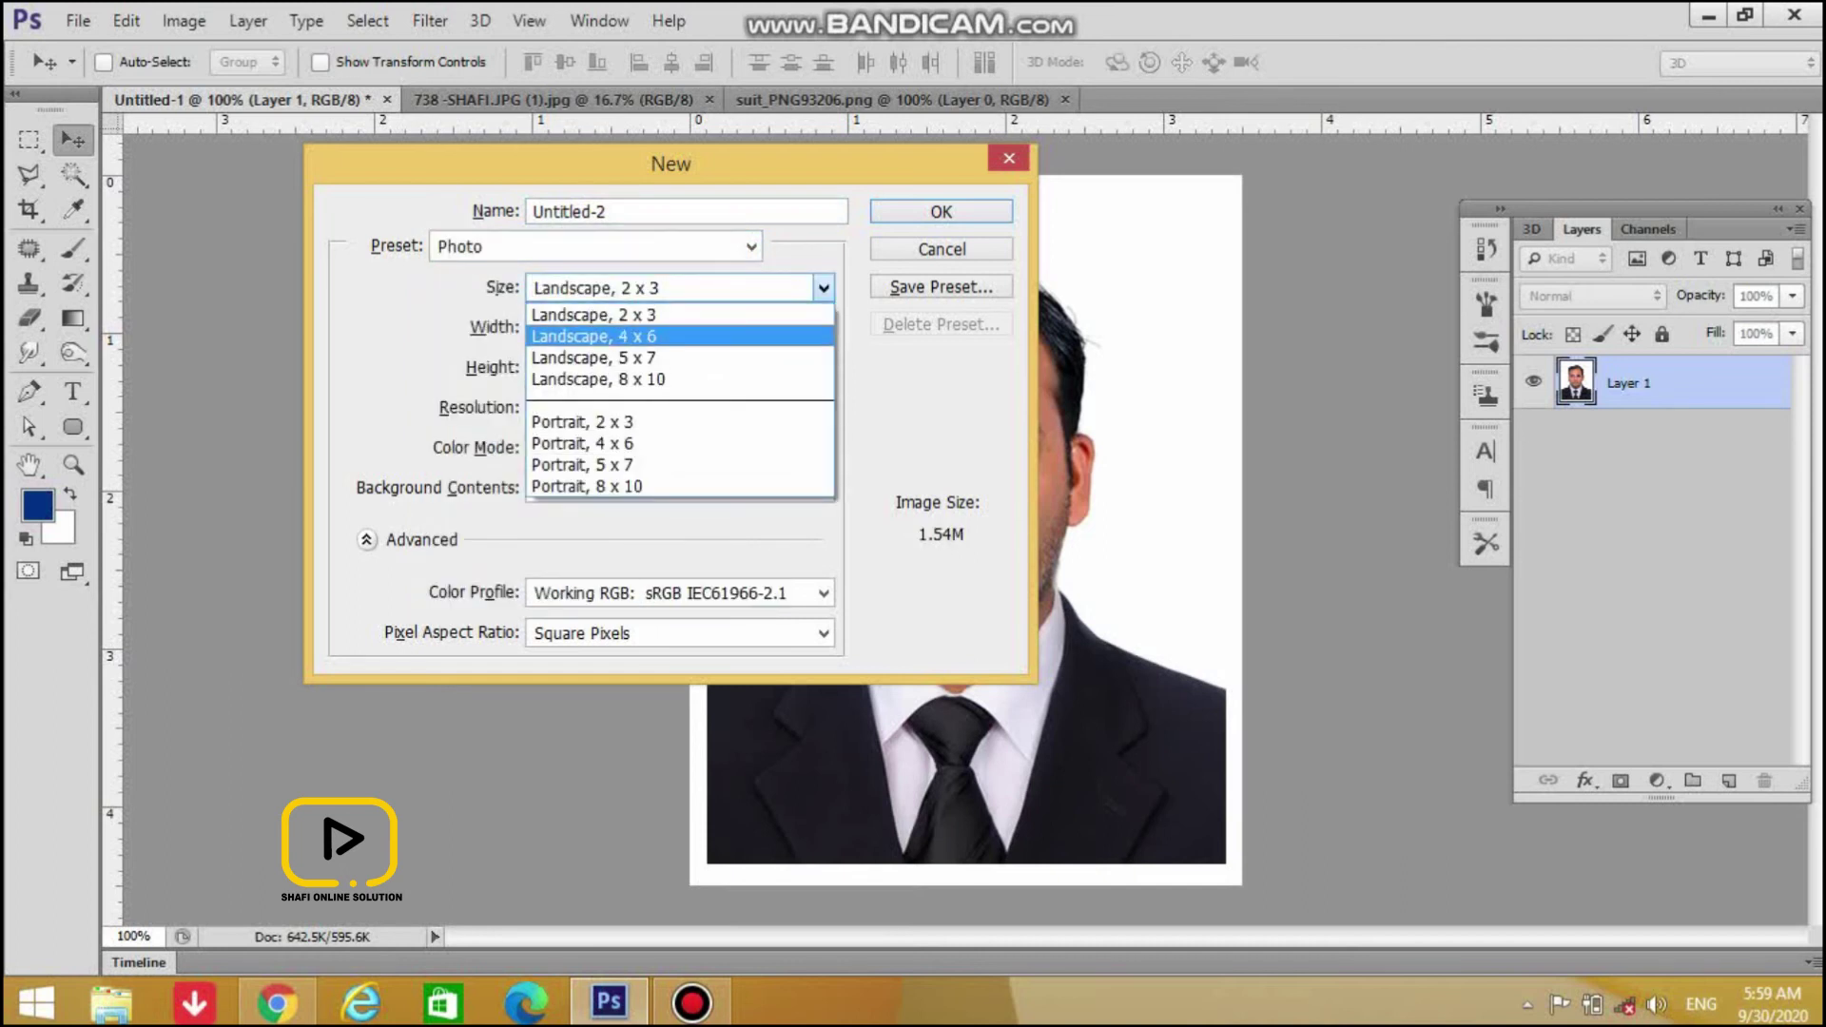
{"action": "left_click", "coordinate": [666, 337]}
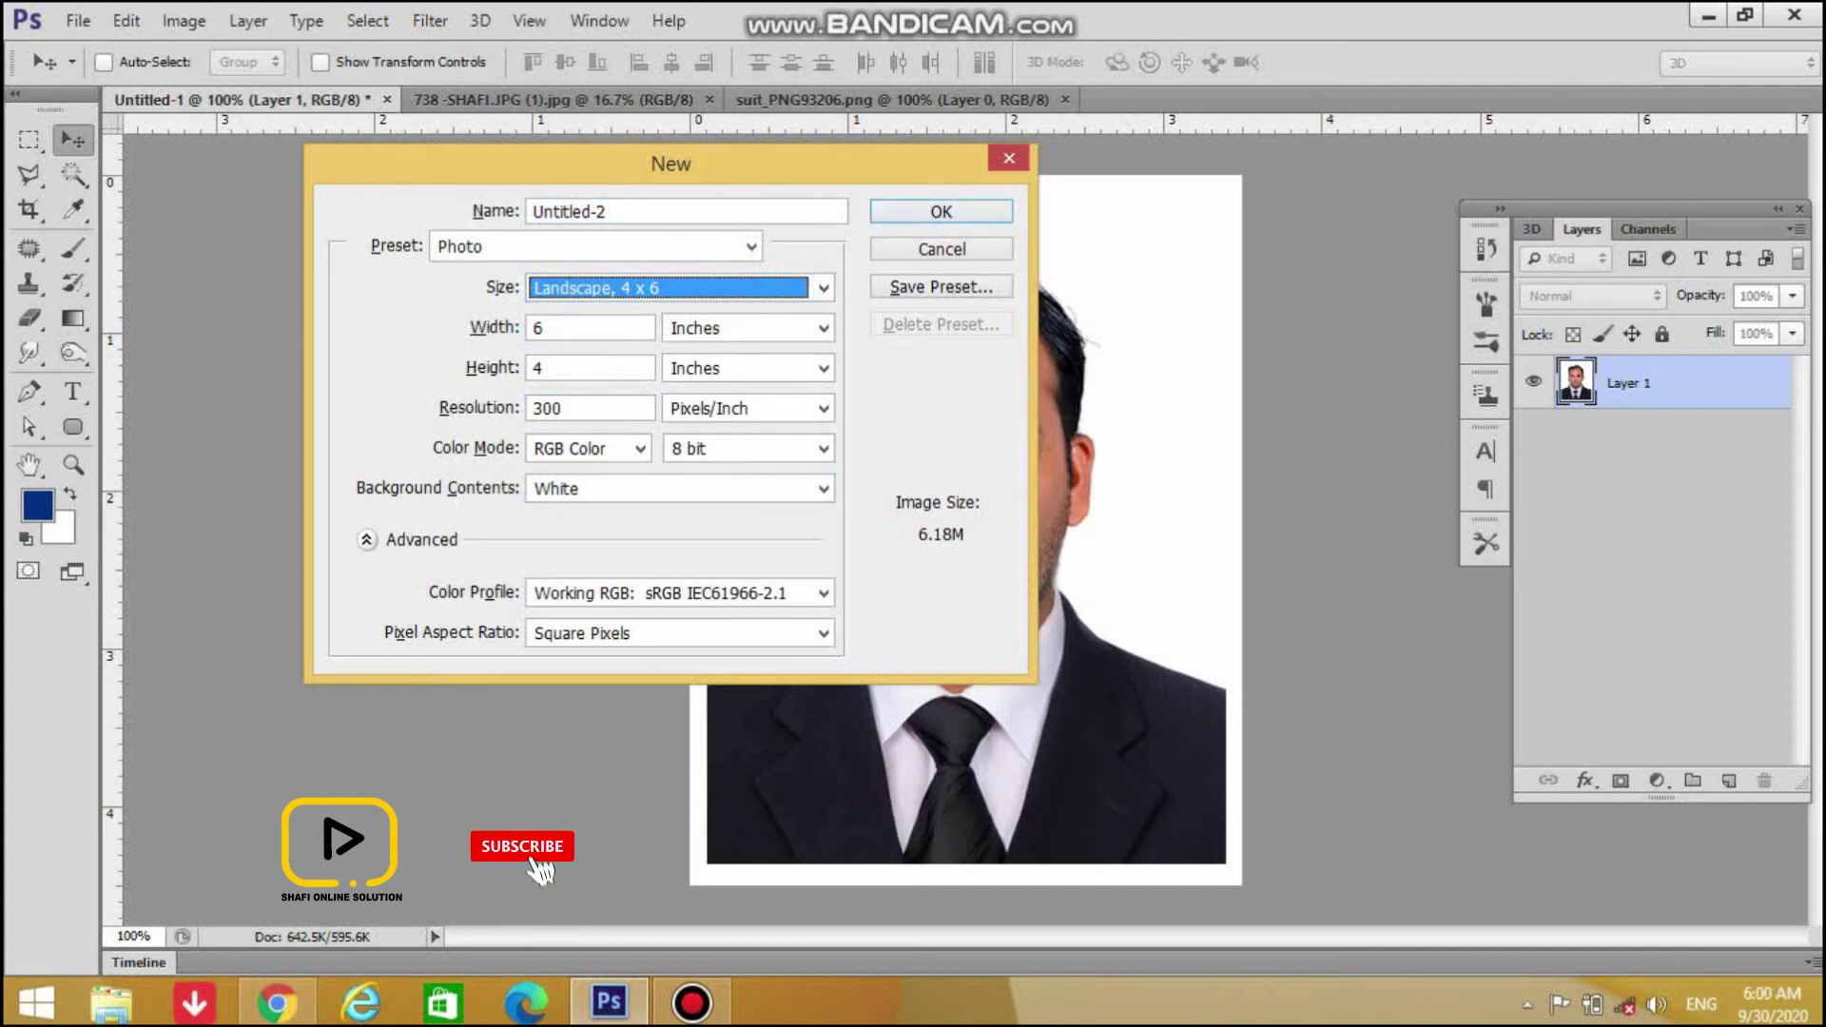
{"action": "key", "text": "Return"}
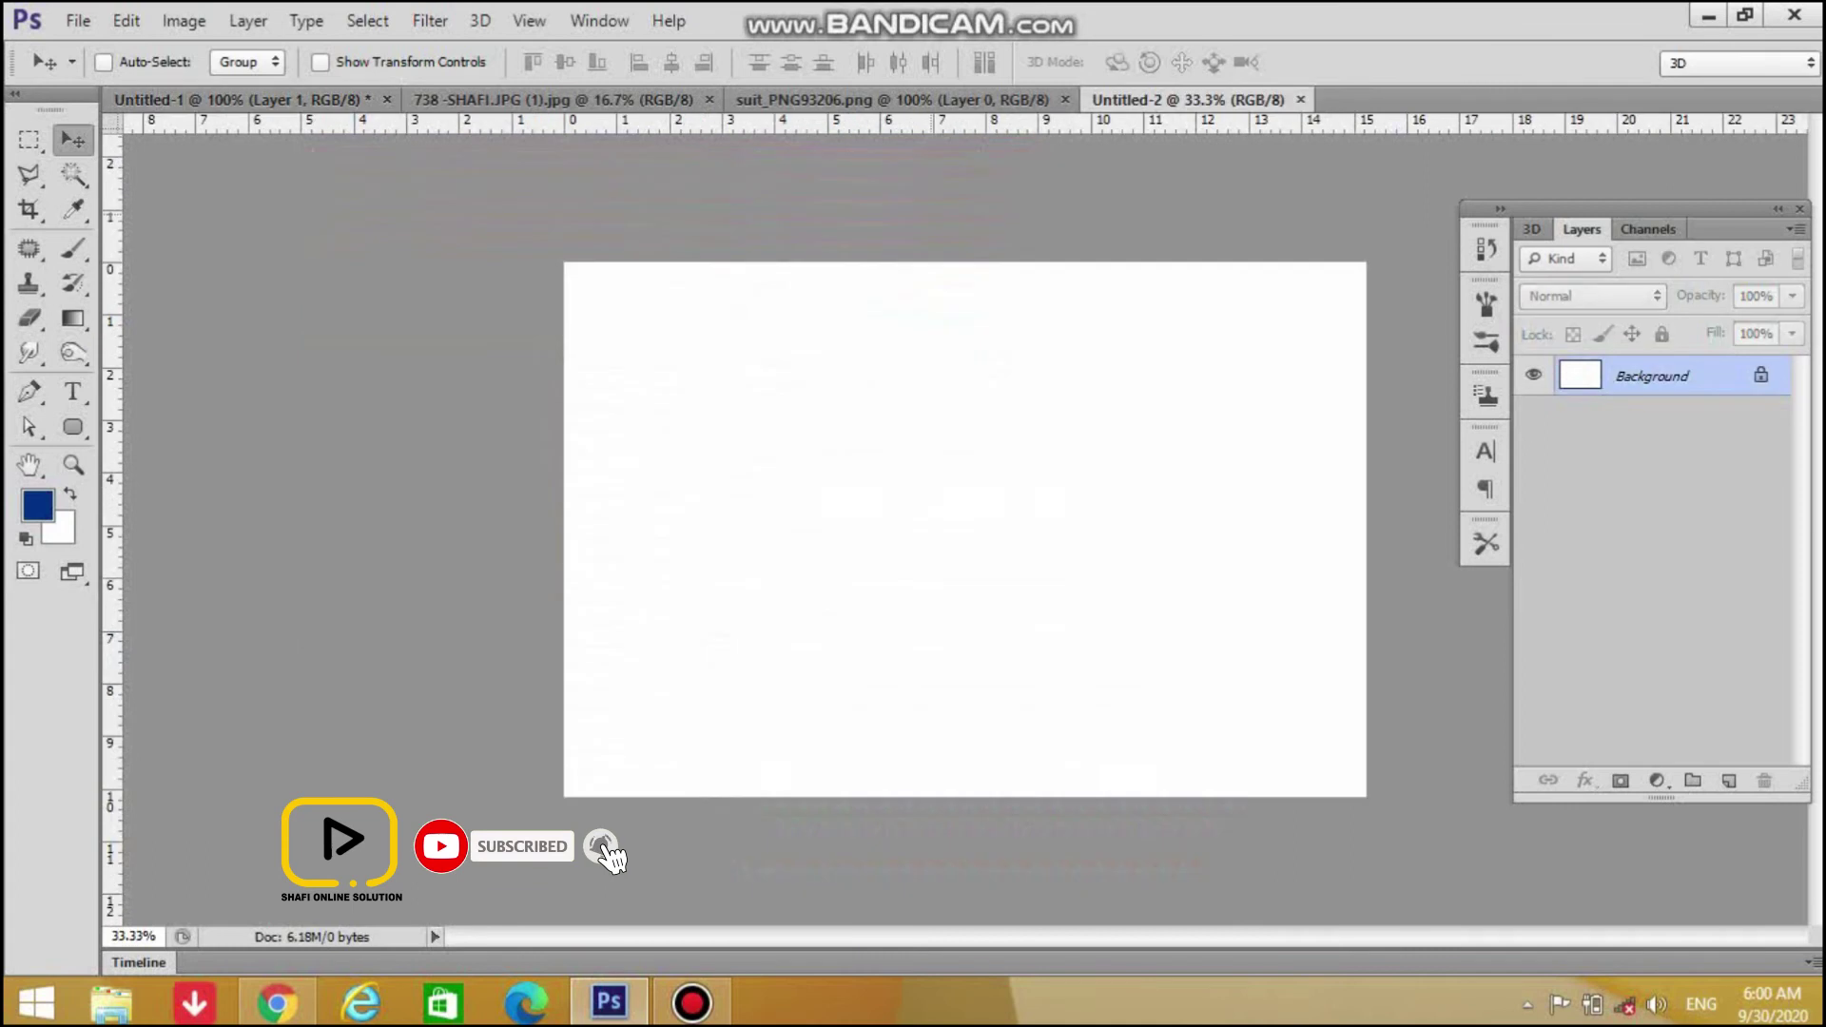
Close the original portrait and the suit image documents
{"action": "key", "text": "ctrl+shift+Tab"}
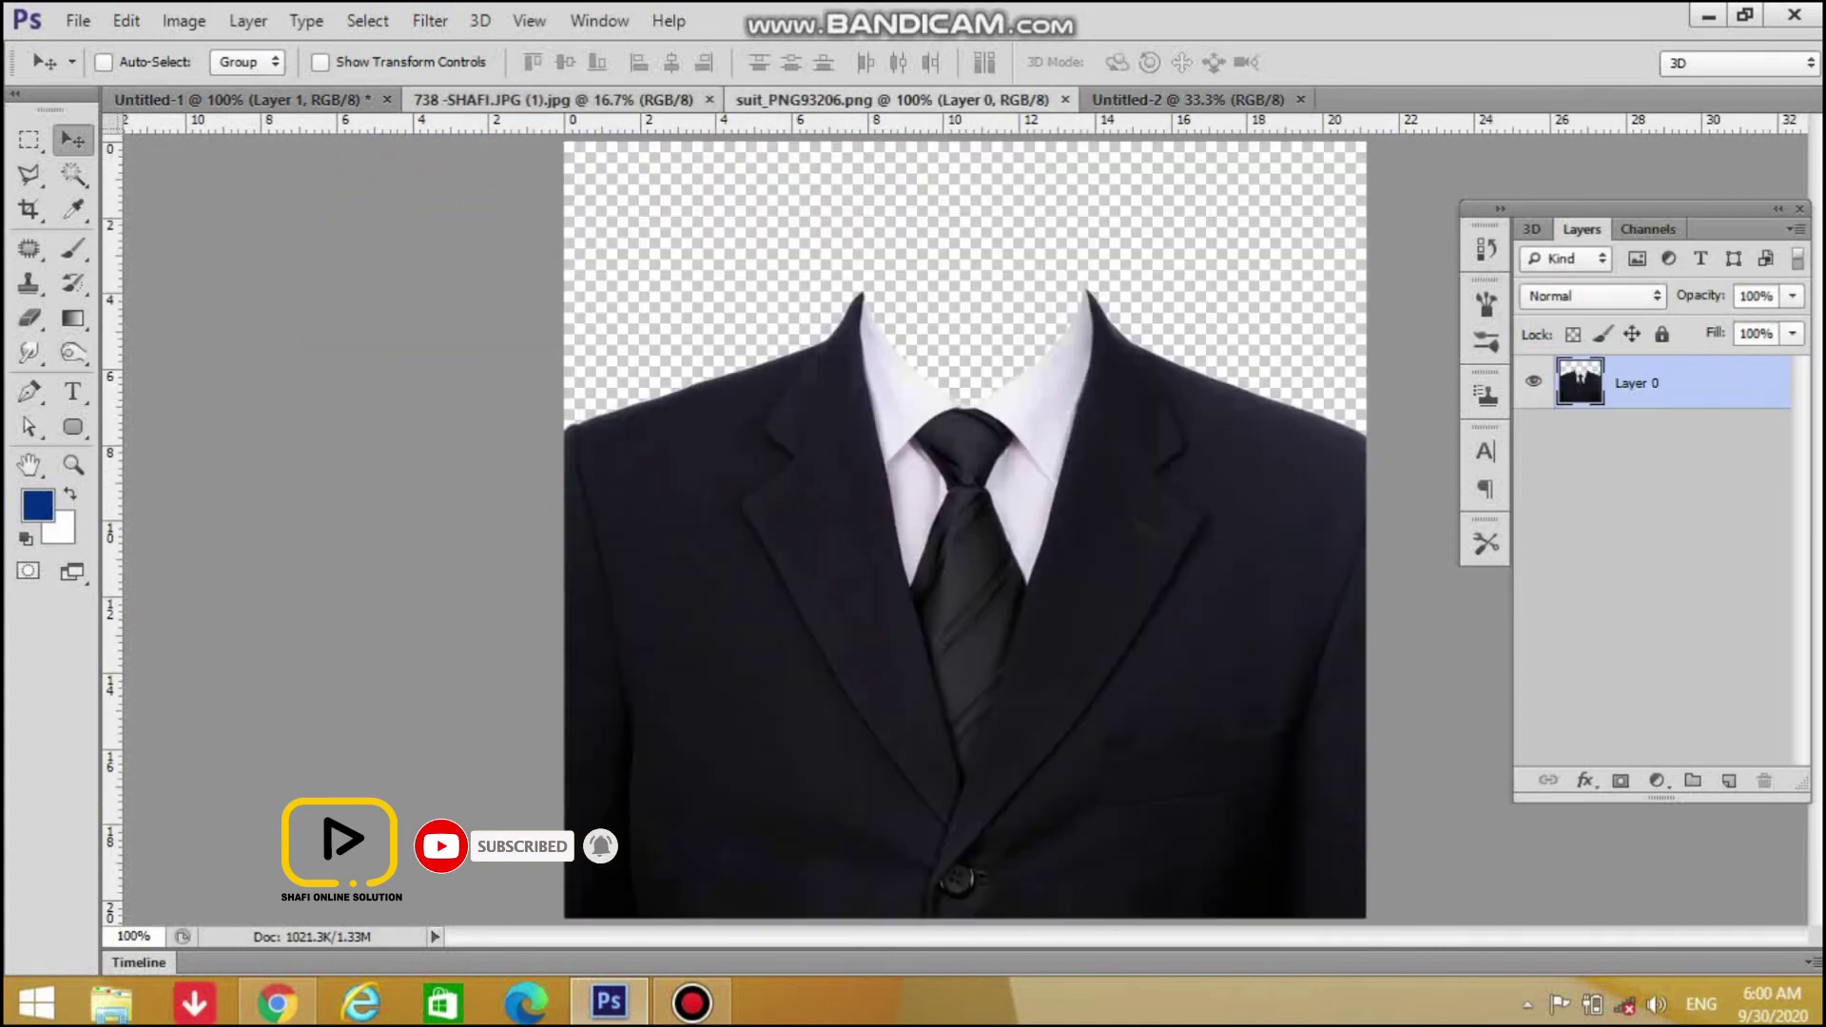
{"action": "key", "text": "ctrl+shift+Tab"}
{"action": "key", "text": "ctrl+w"}
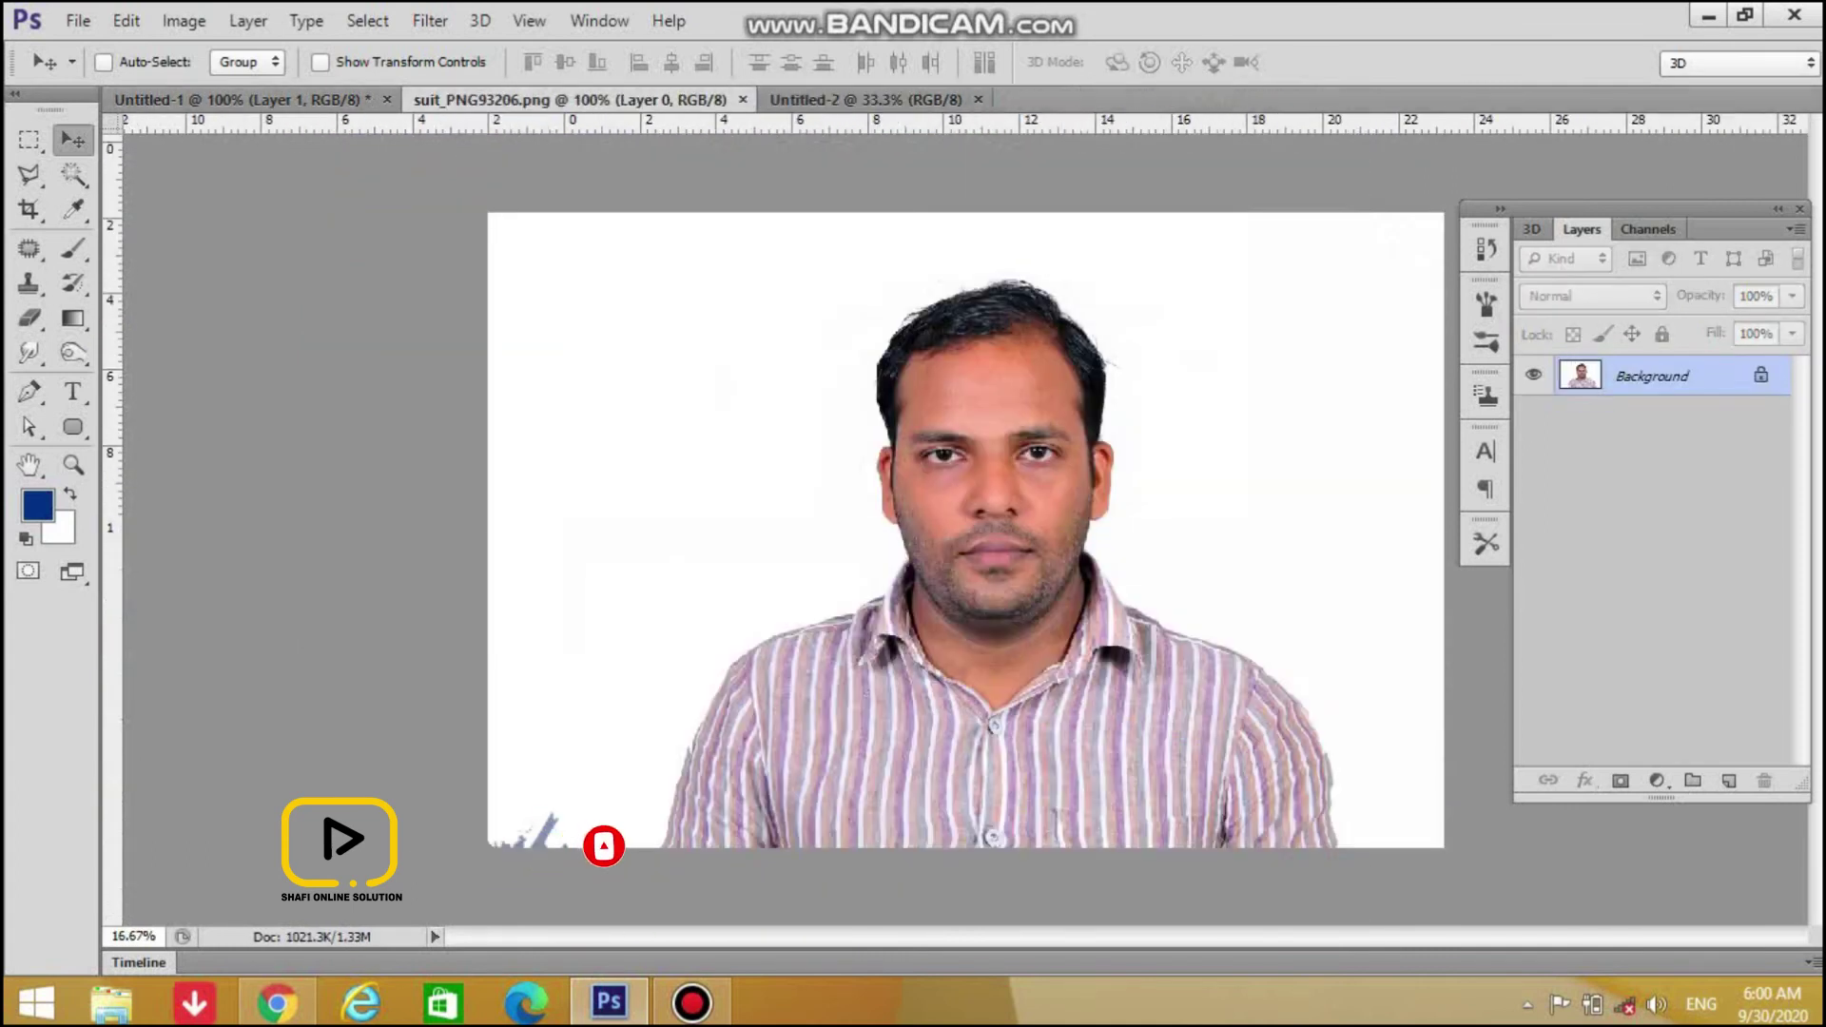
{"action": "key", "text": "ctrl+w"}
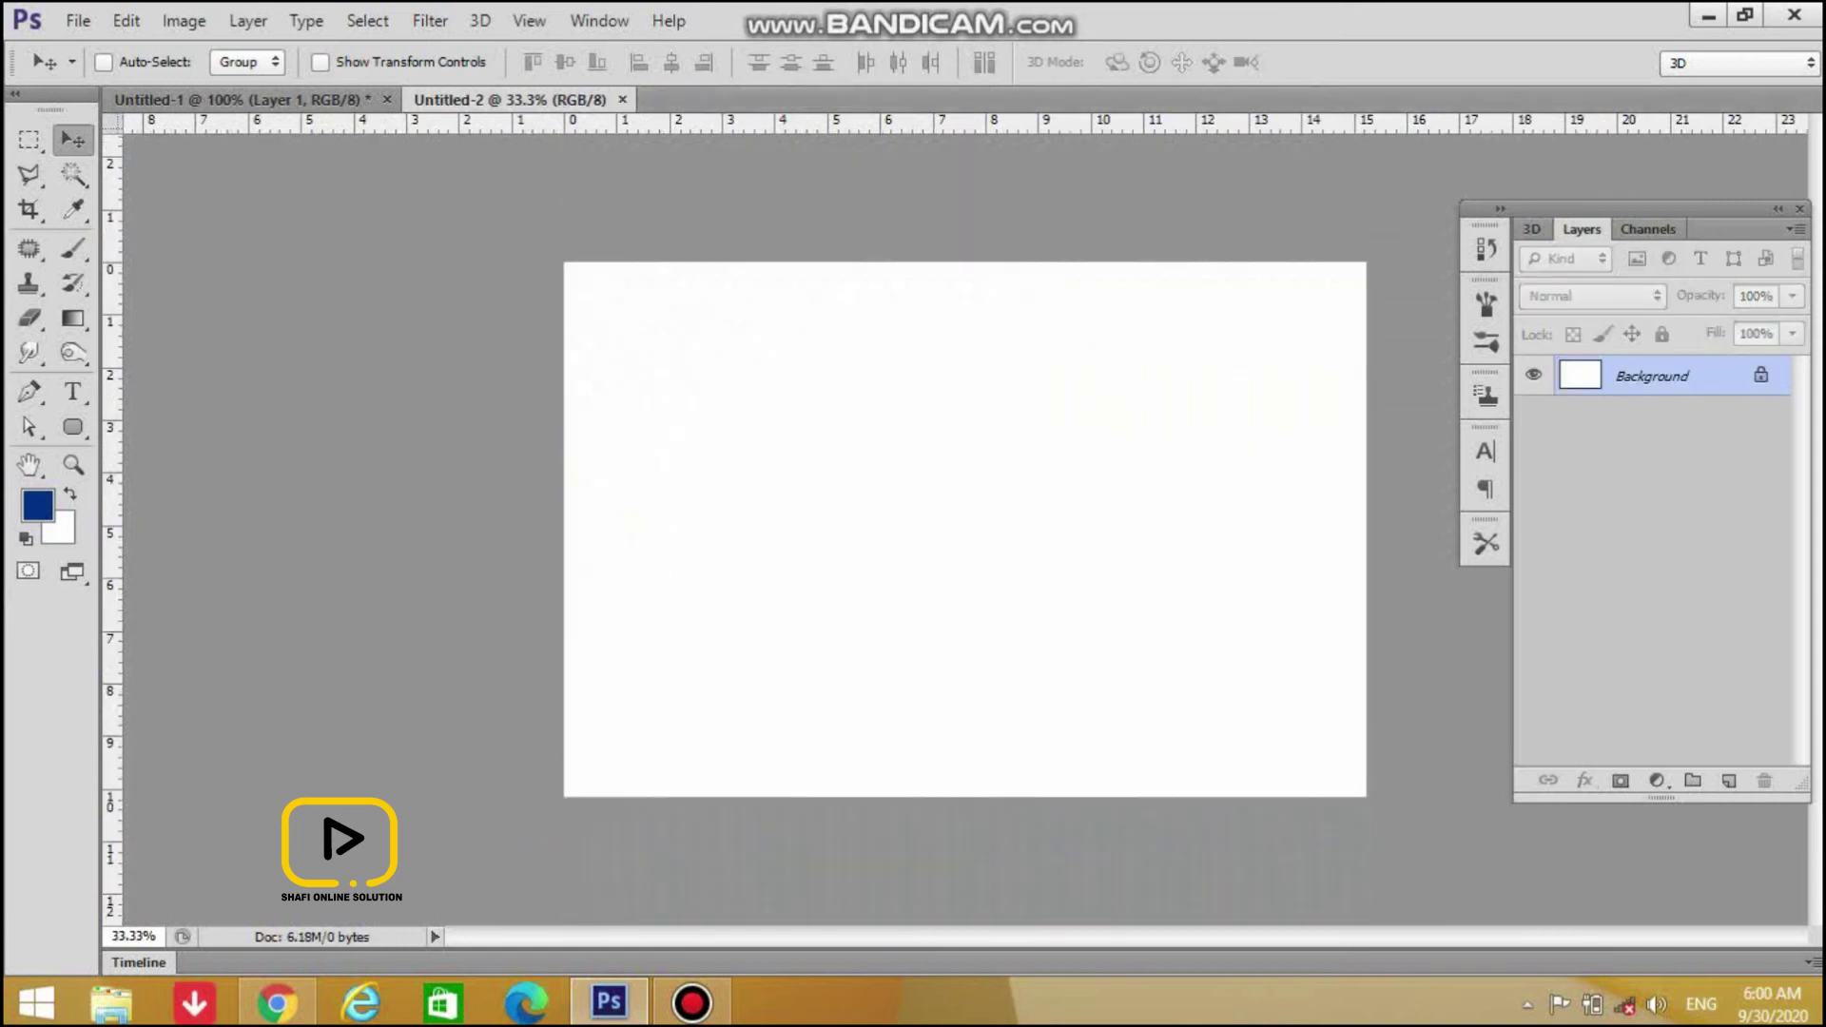
Flatten the passport photo and place a copy in the upper-left corner of the blank 4 x 6 sheet
{"action": "key", "text": "ctrl+shift+Tab"}
{"action": "left_click", "coordinate": [247, 20]}
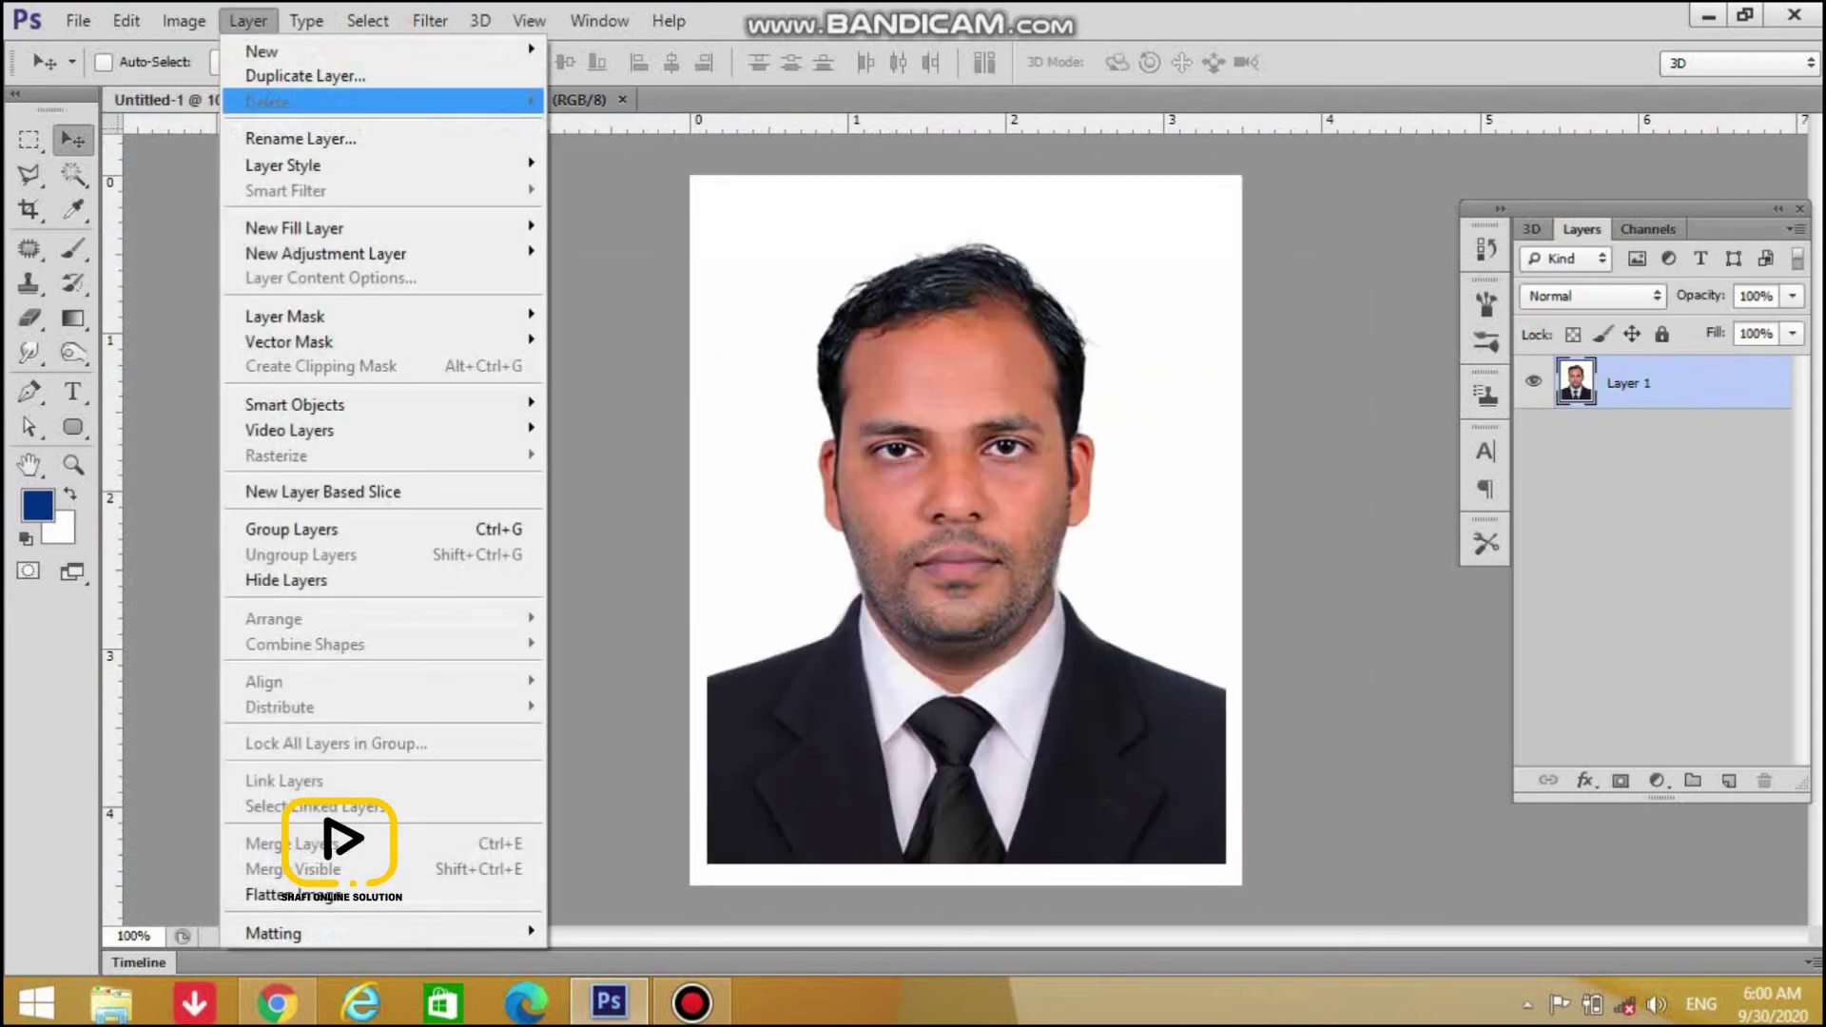
{"action": "left_click", "coordinate": [285, 895]}
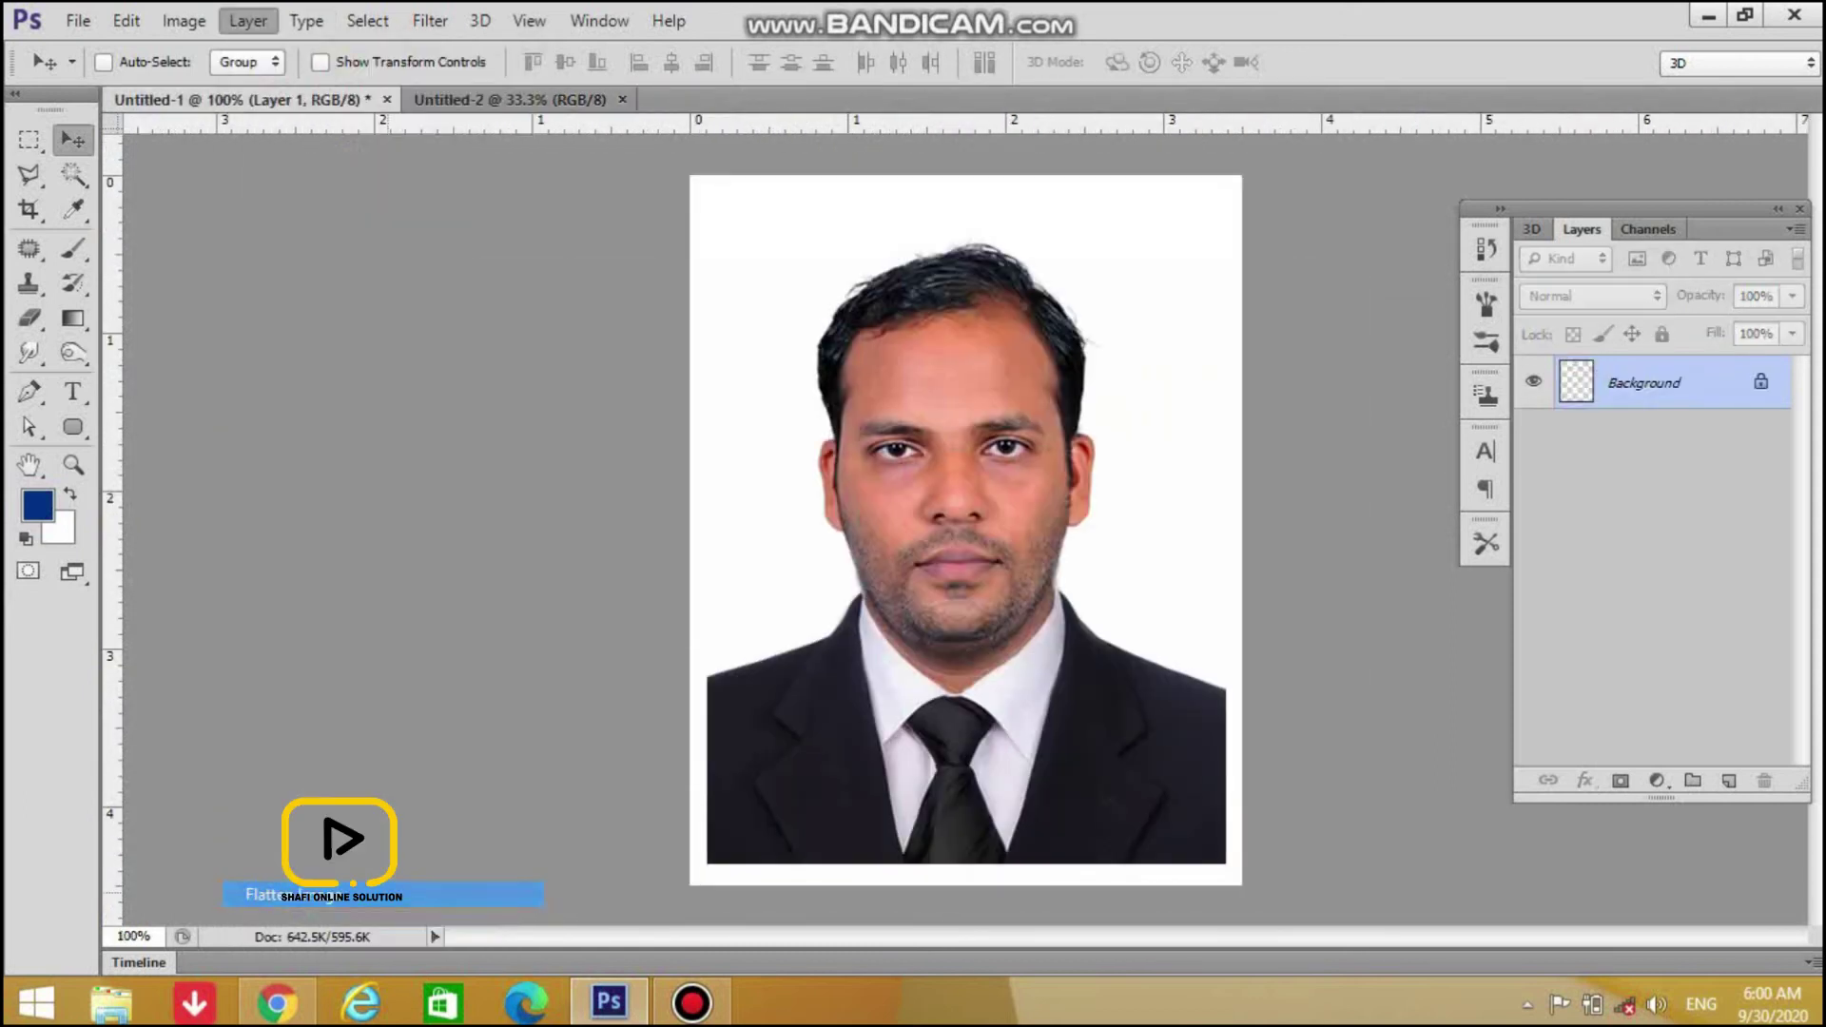
{"action": "left_click_drag", "start_coordinate": [1015, 511], "coordinate": [1041, 373]}
Duplicate the photo across the sheet into a row of four and copy that row directly below
{"action": "left_click_drag", "start_coordinate": [1047, 410], "coordinate": [1231, 409]}
{"action": "key", "text": "ctrl+alt+a"}
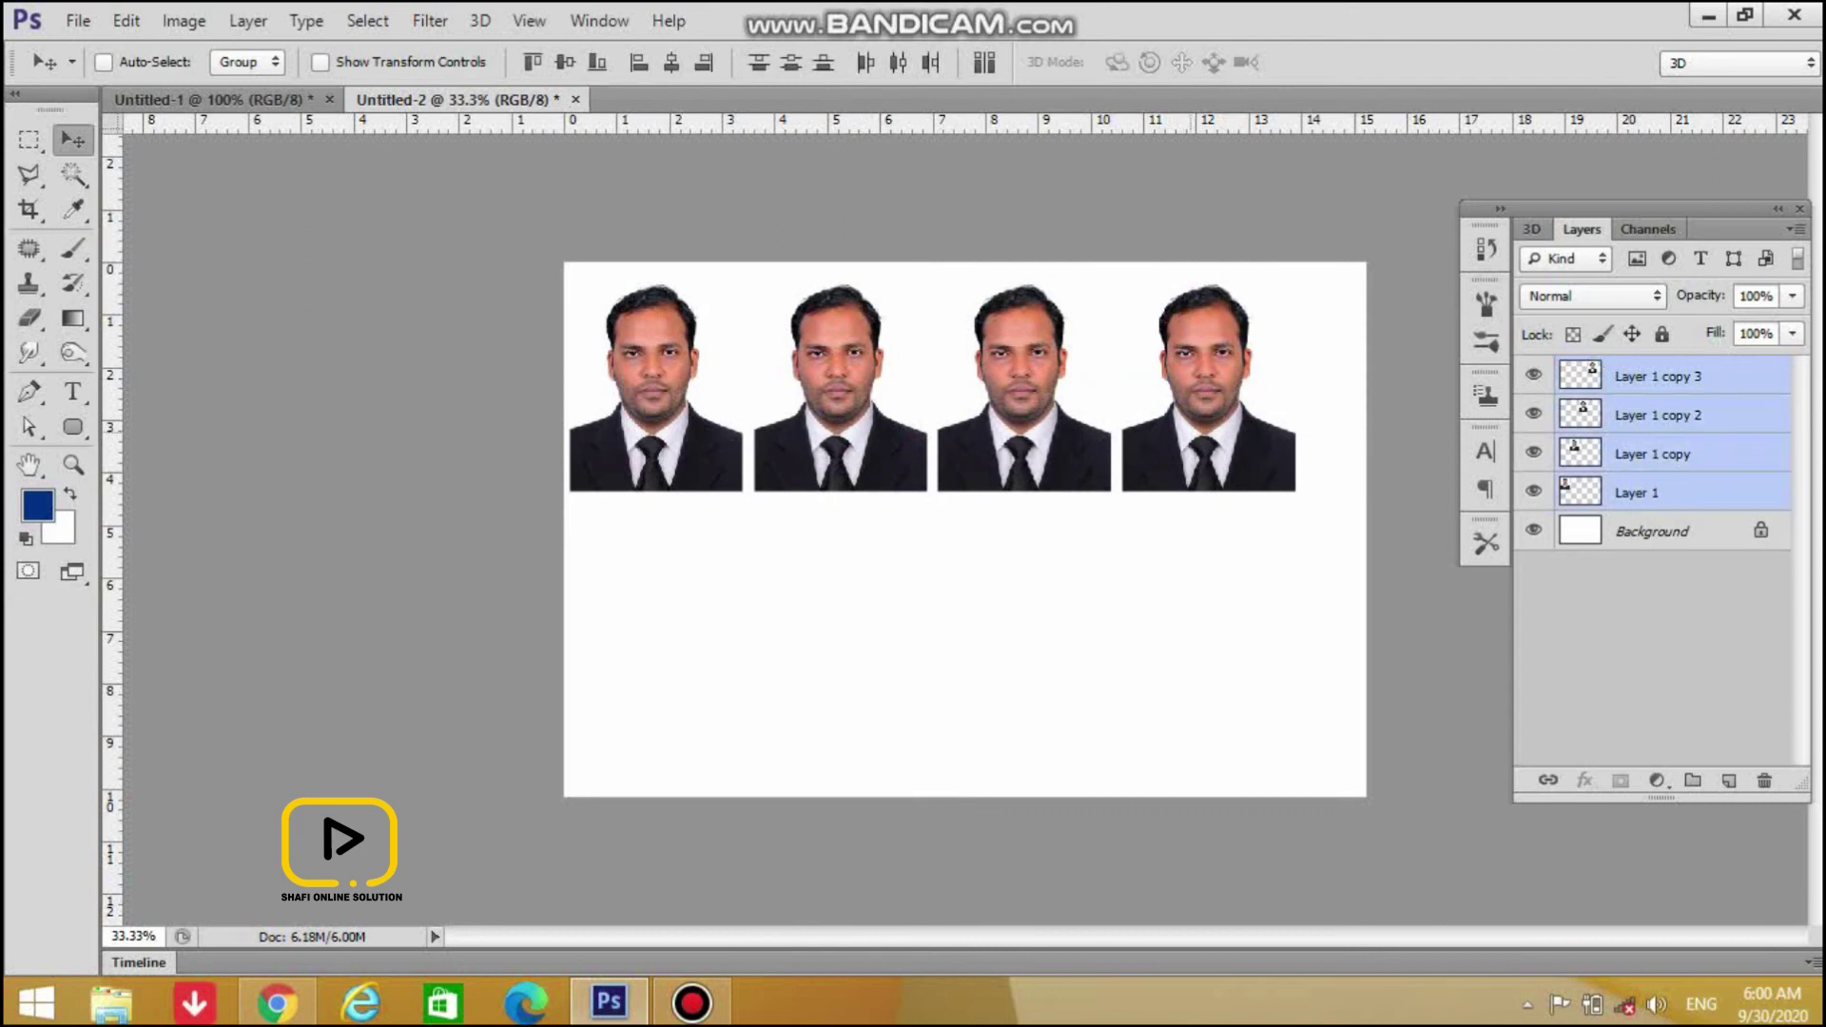
{"action": "left_click_drag", "start_coordinate": [1227, 342], "coordinate": [1243, 440]}
{"action": "key", "text": "ctrl+z"}
{"action": "left_click_drag", "start_coordinate": [1226, 320], "coordinate": [1227, 556]}
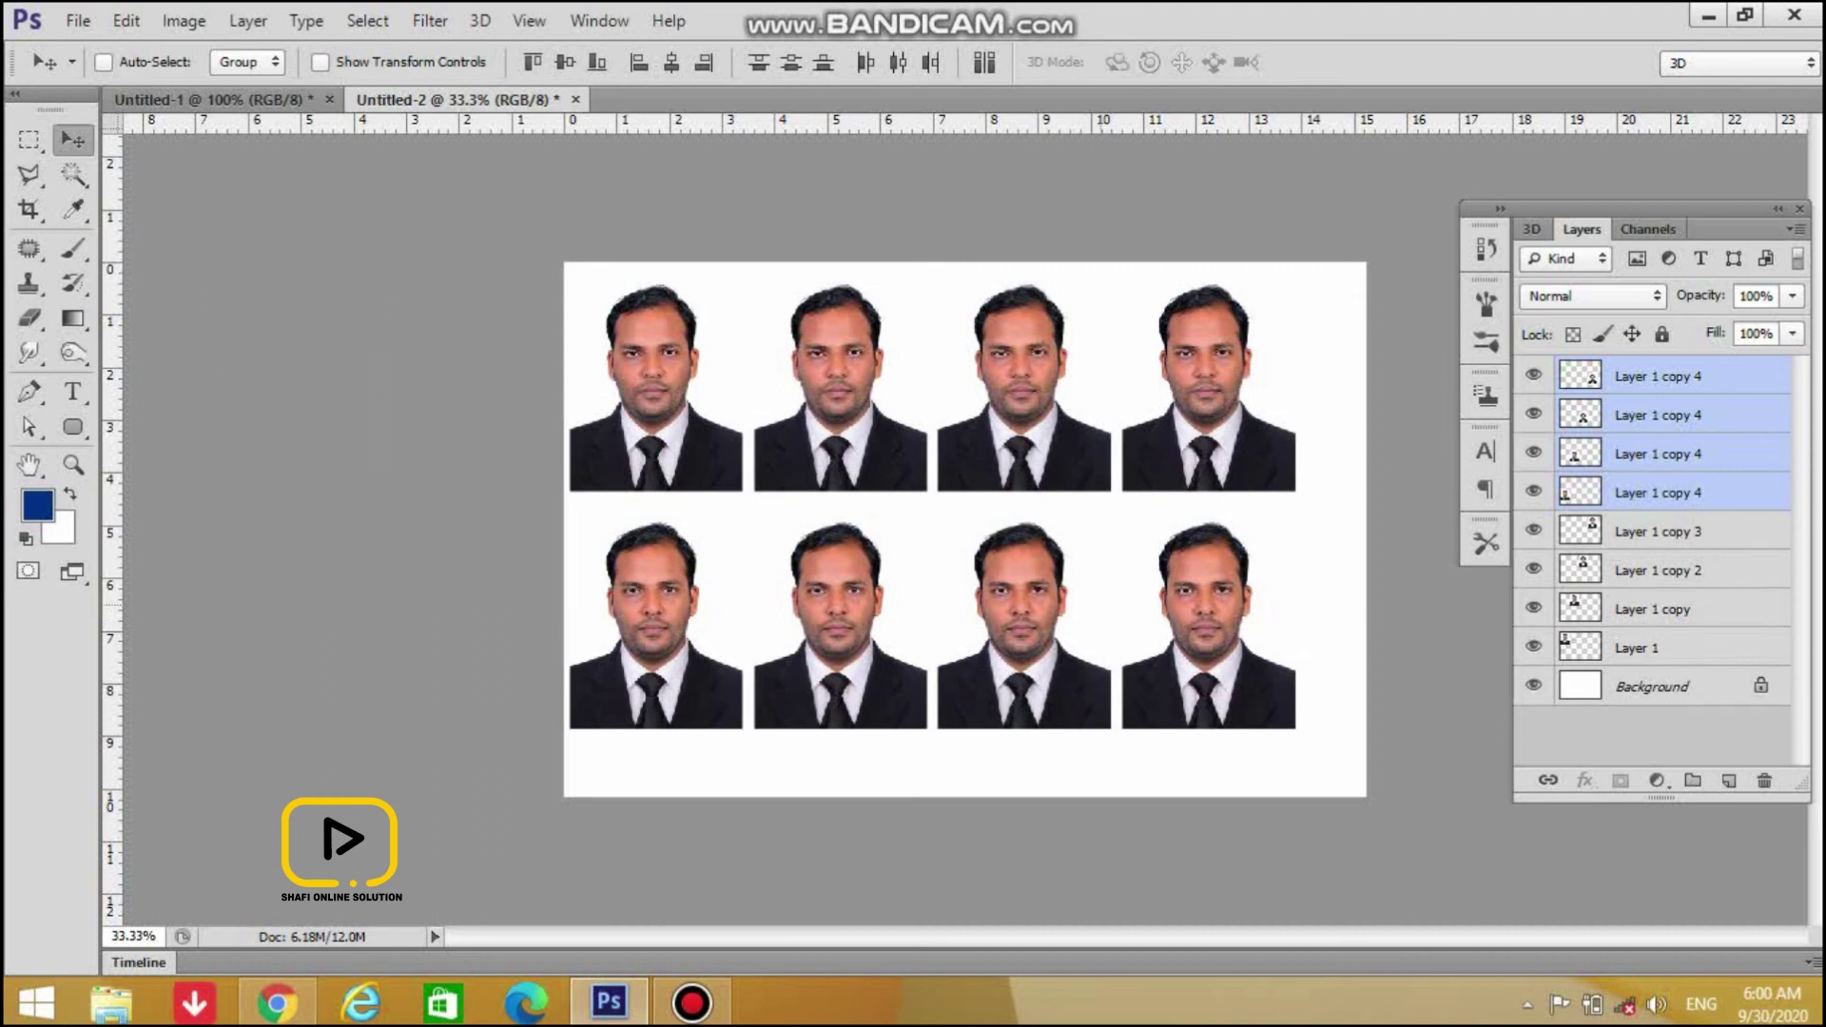
Delete all the duplicated photo layers, keeping only the first photo on Layer 1
{"action": "right_click", "coordinate": [663, 444]}
{"action": "left_click", "coordinate": [713, 463]}
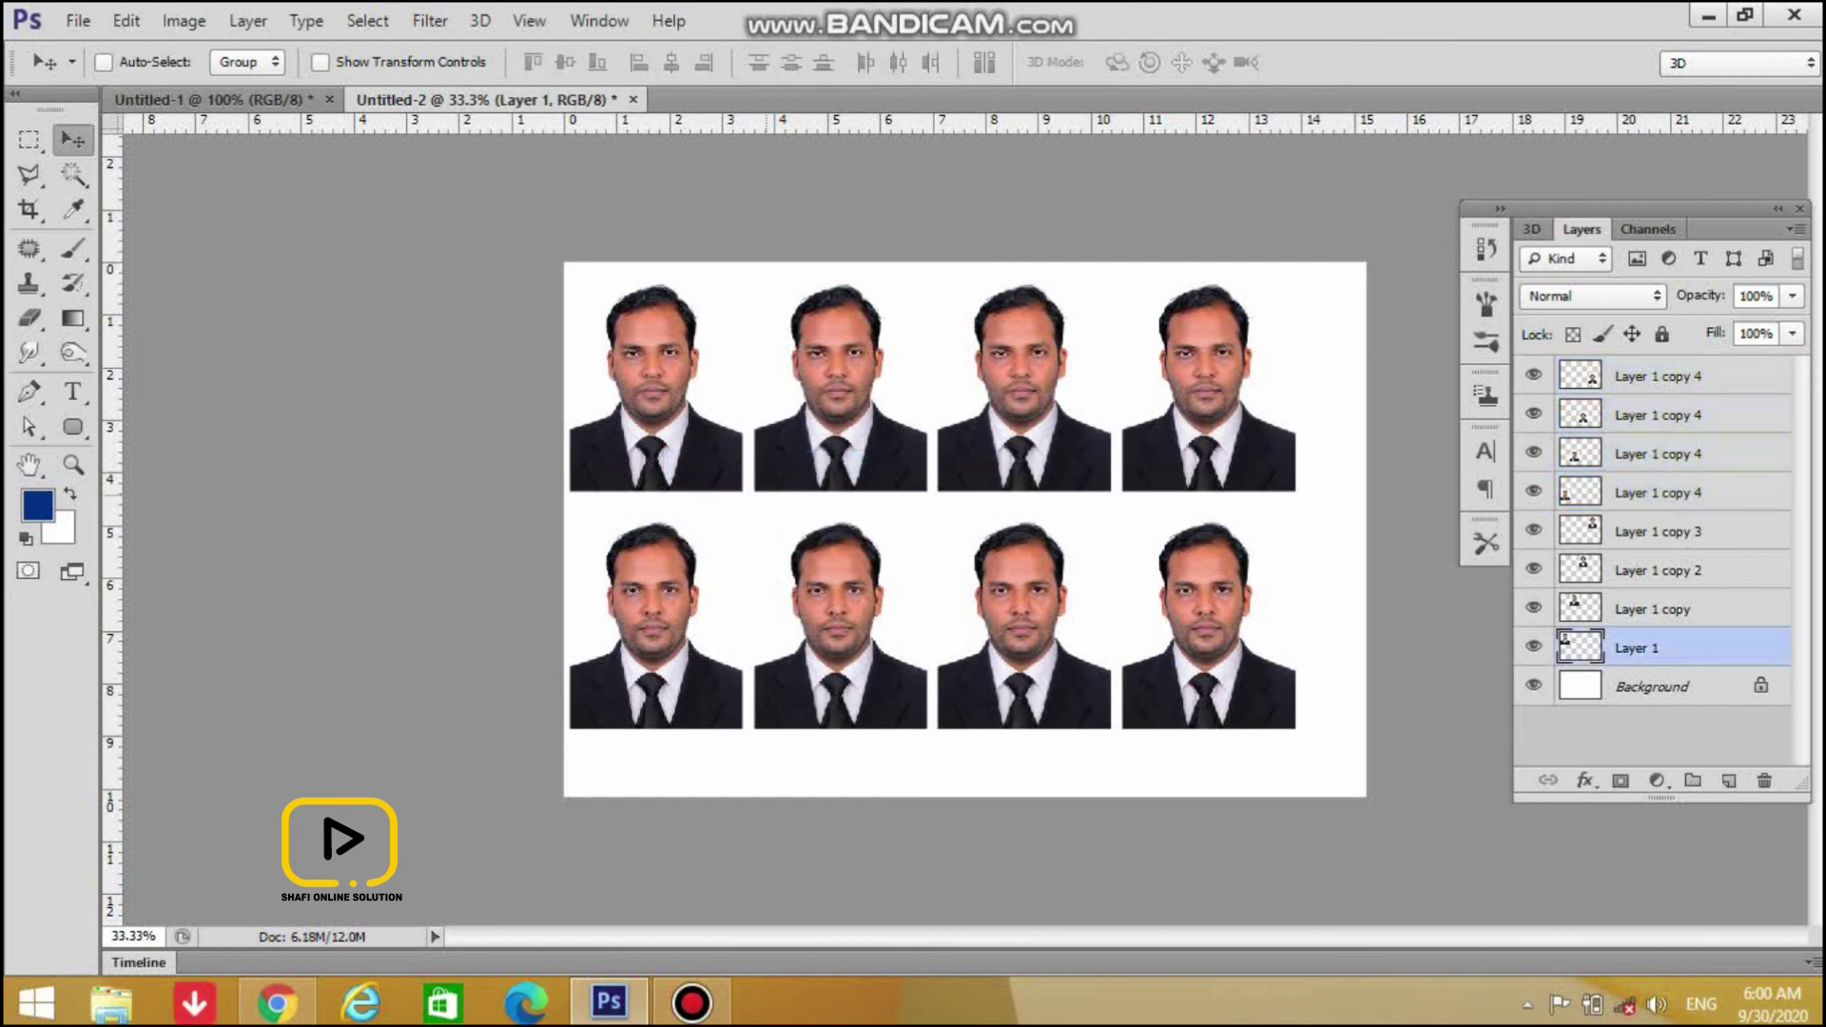
{"action": "right_click", "coordinate": [679, 429]}
{"action": "left_click", "coordinate": [733, 443]}
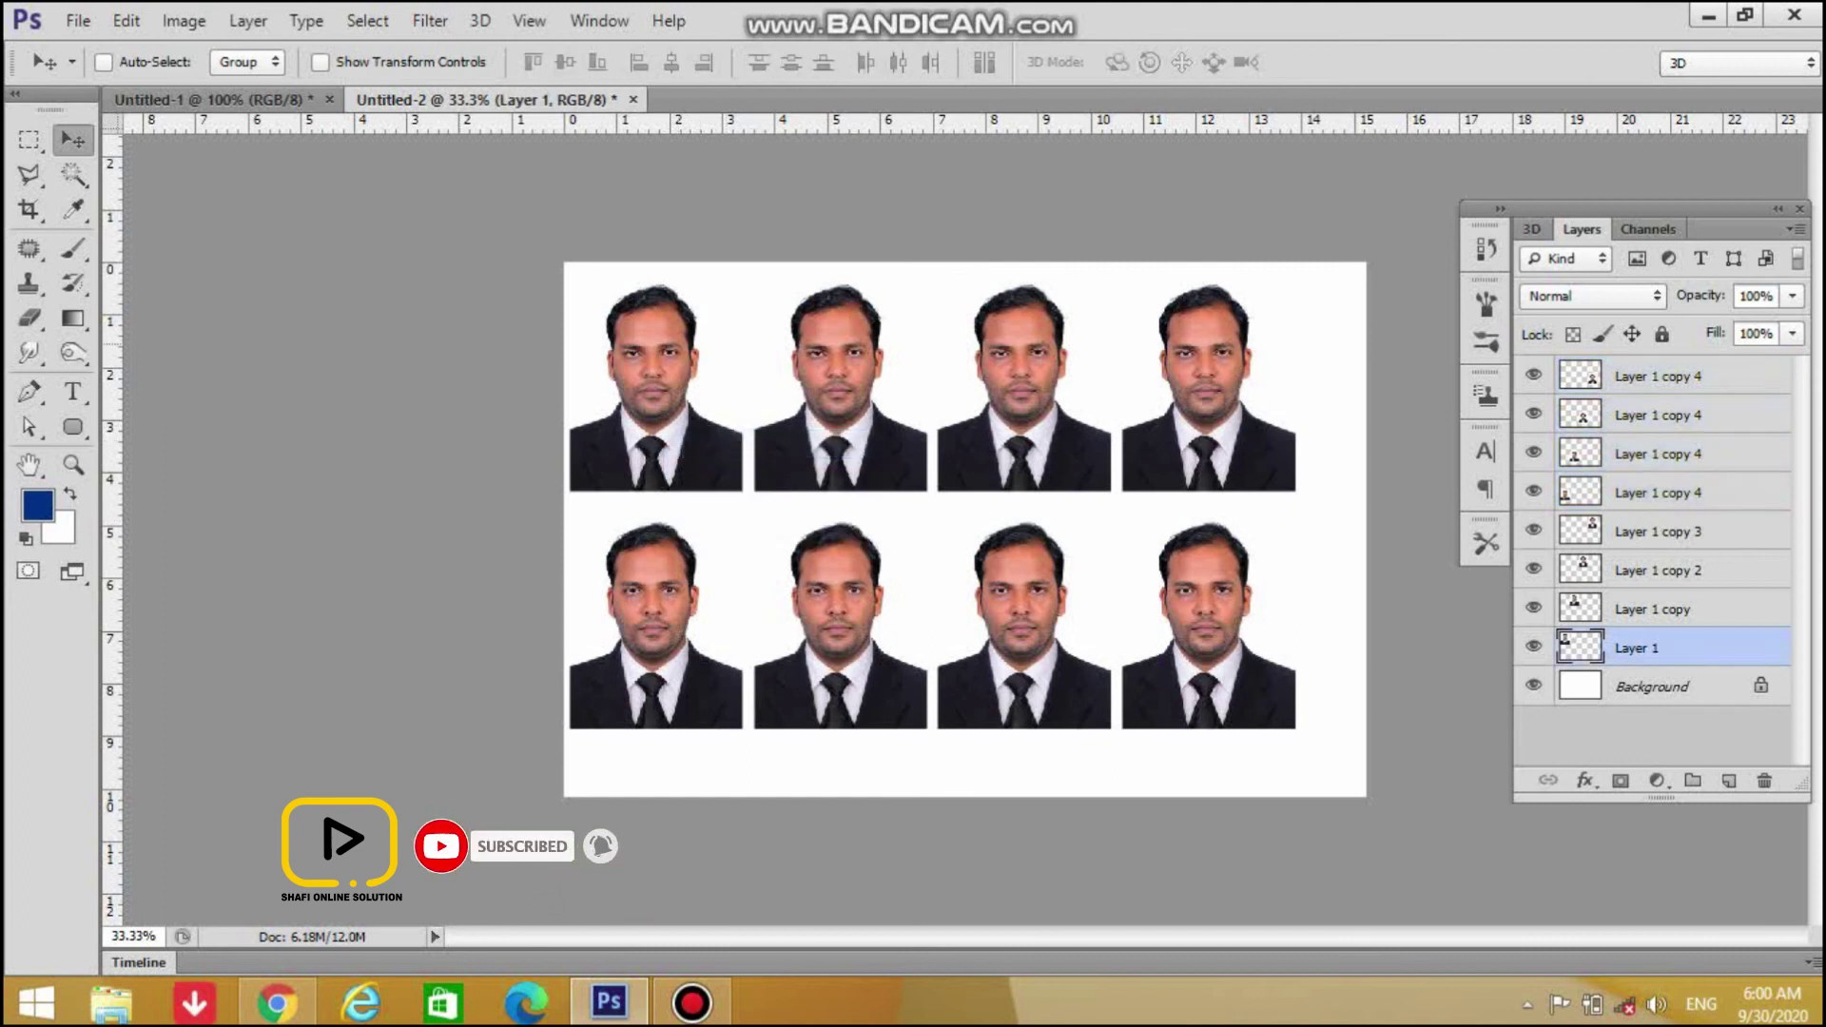
{"action": "right_click", "coordinate": [1214, 398]}
{"action": "left_click", "coordinate": [1265, 415]}
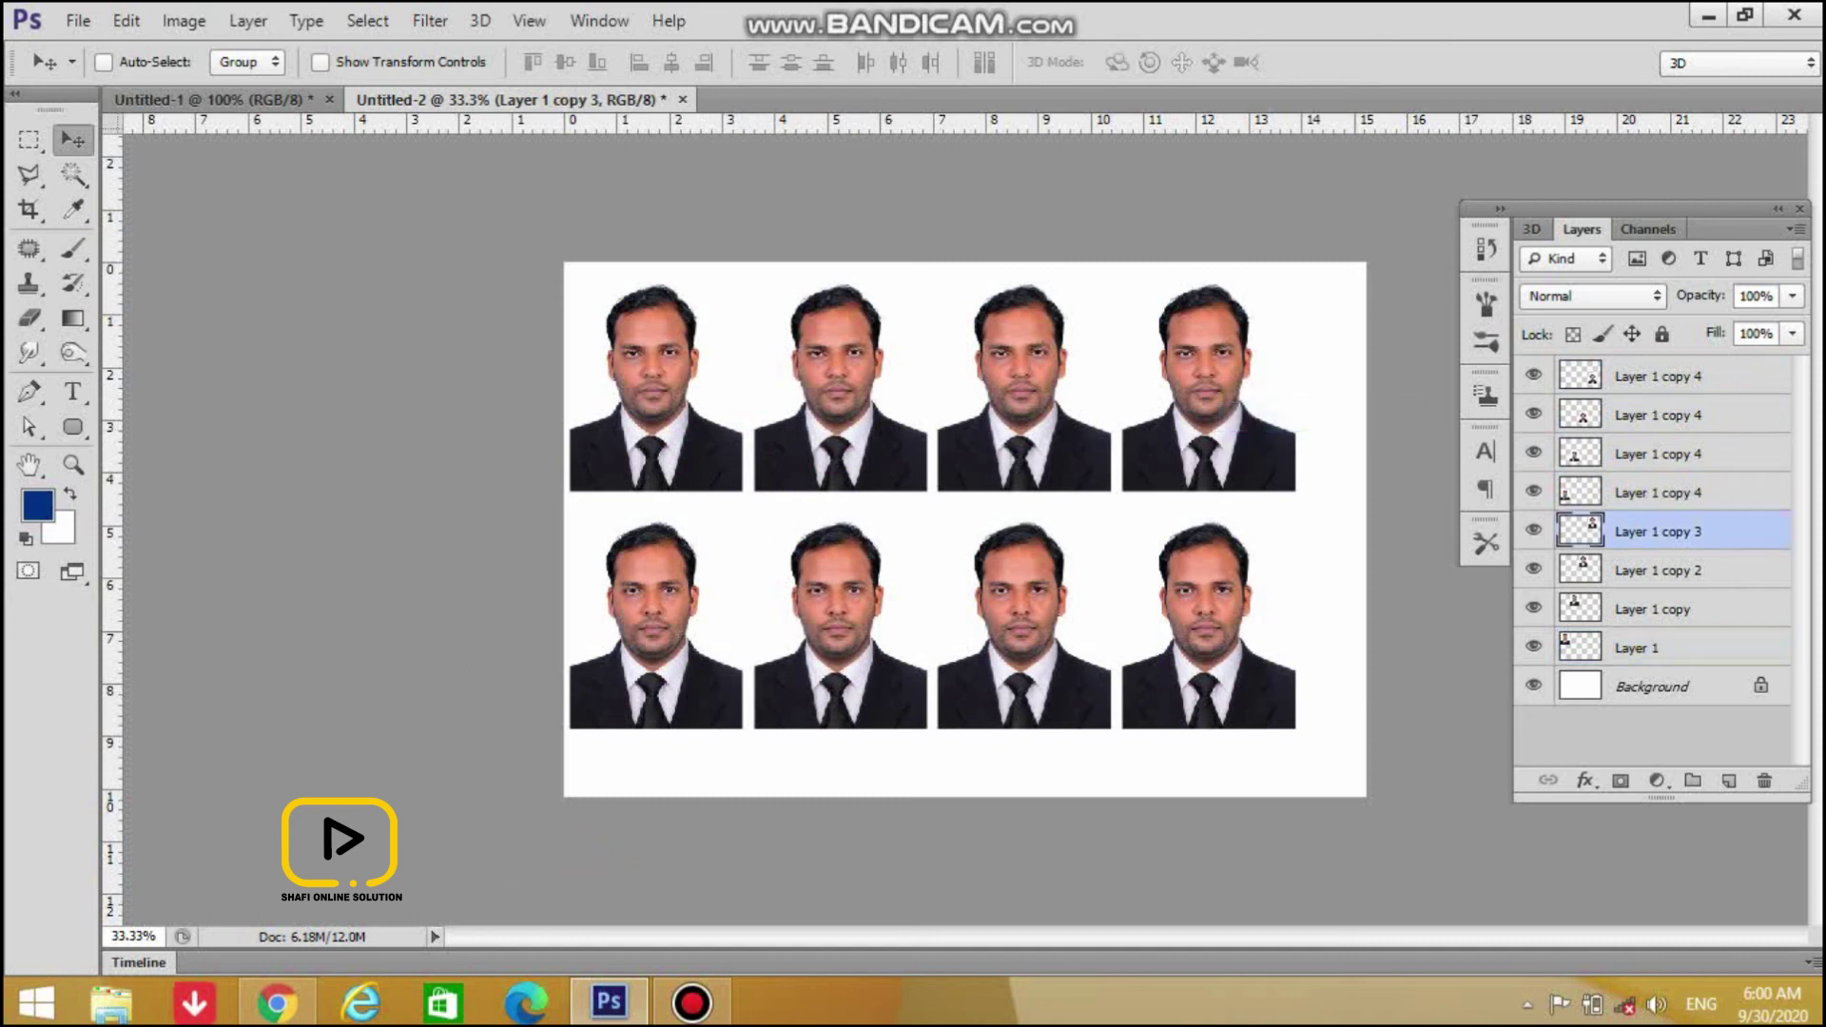
{"action": "left_click", "coordinate": [1657, 376]}
{"action": "key", "text": "Delete"}
{"action": "key", "text": "Delete"}
{"action": "key", "text": "Delete"}
{"action": "key", "text": "Delete"}
{"action": "key", "text": "Delete"}
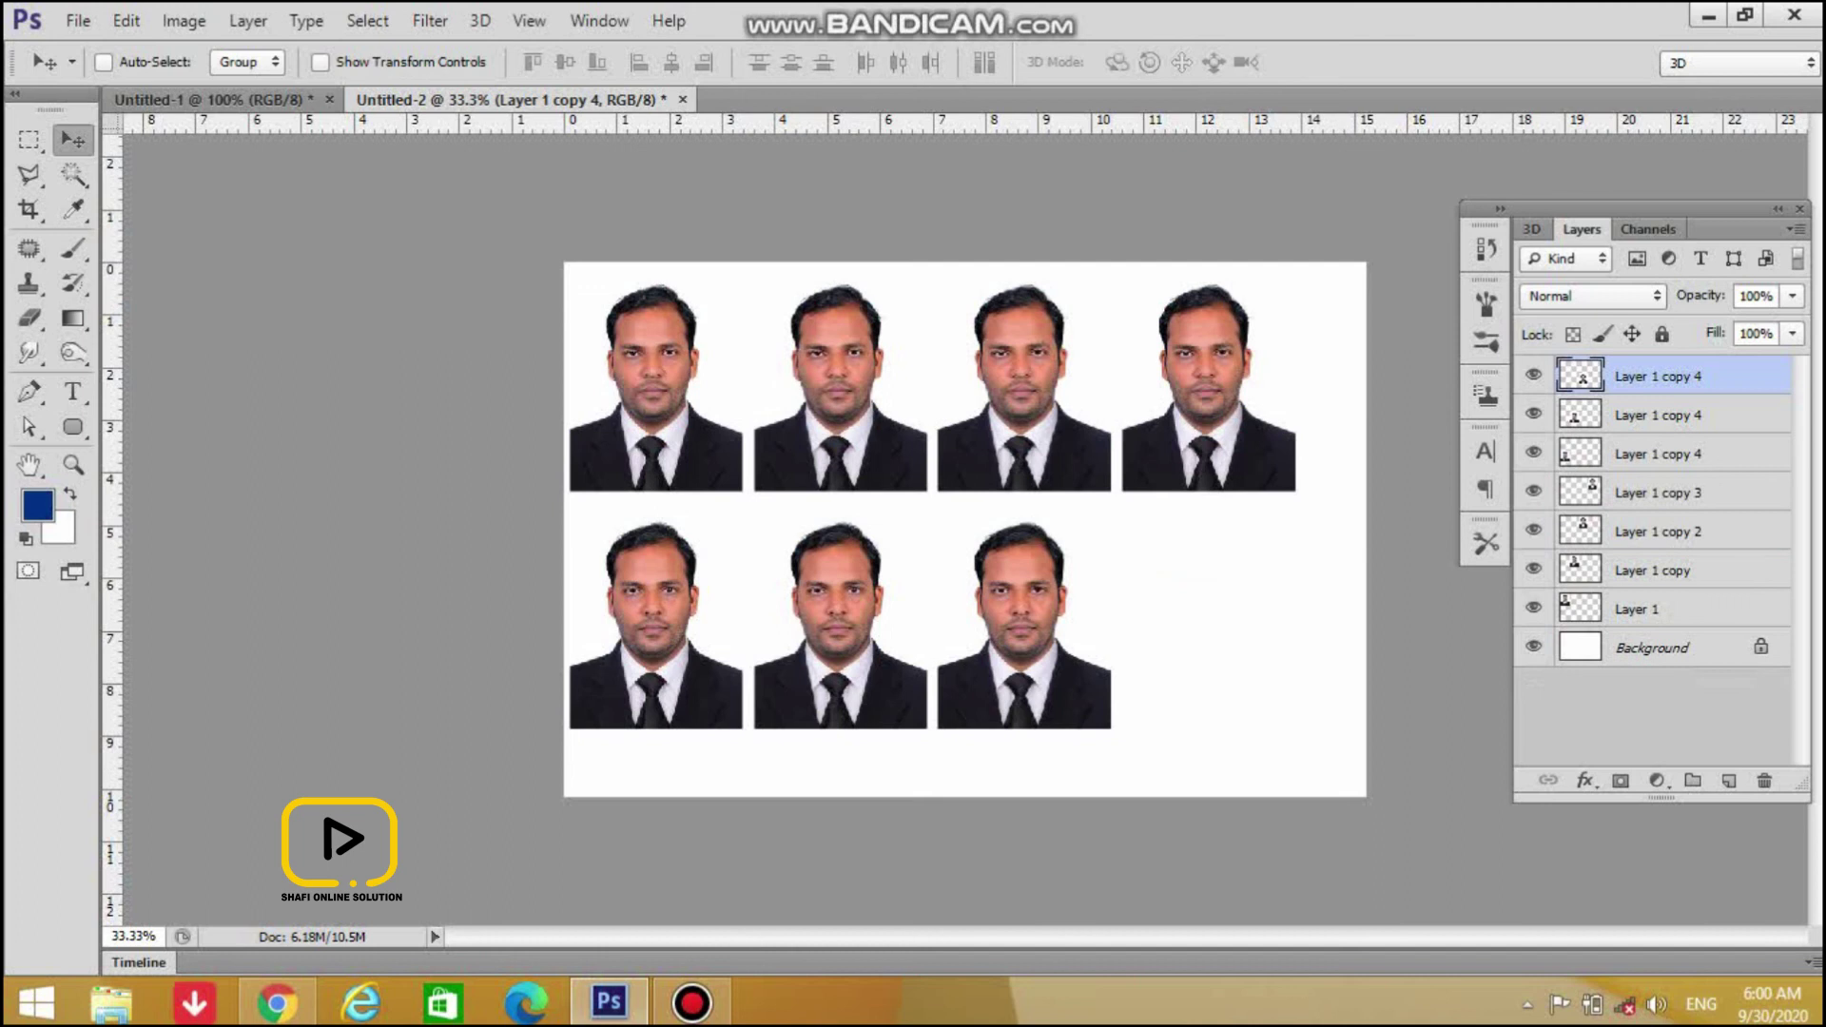
{"action": "key", "text": "Delete"}
{"action": "key", "text": "Delete"}
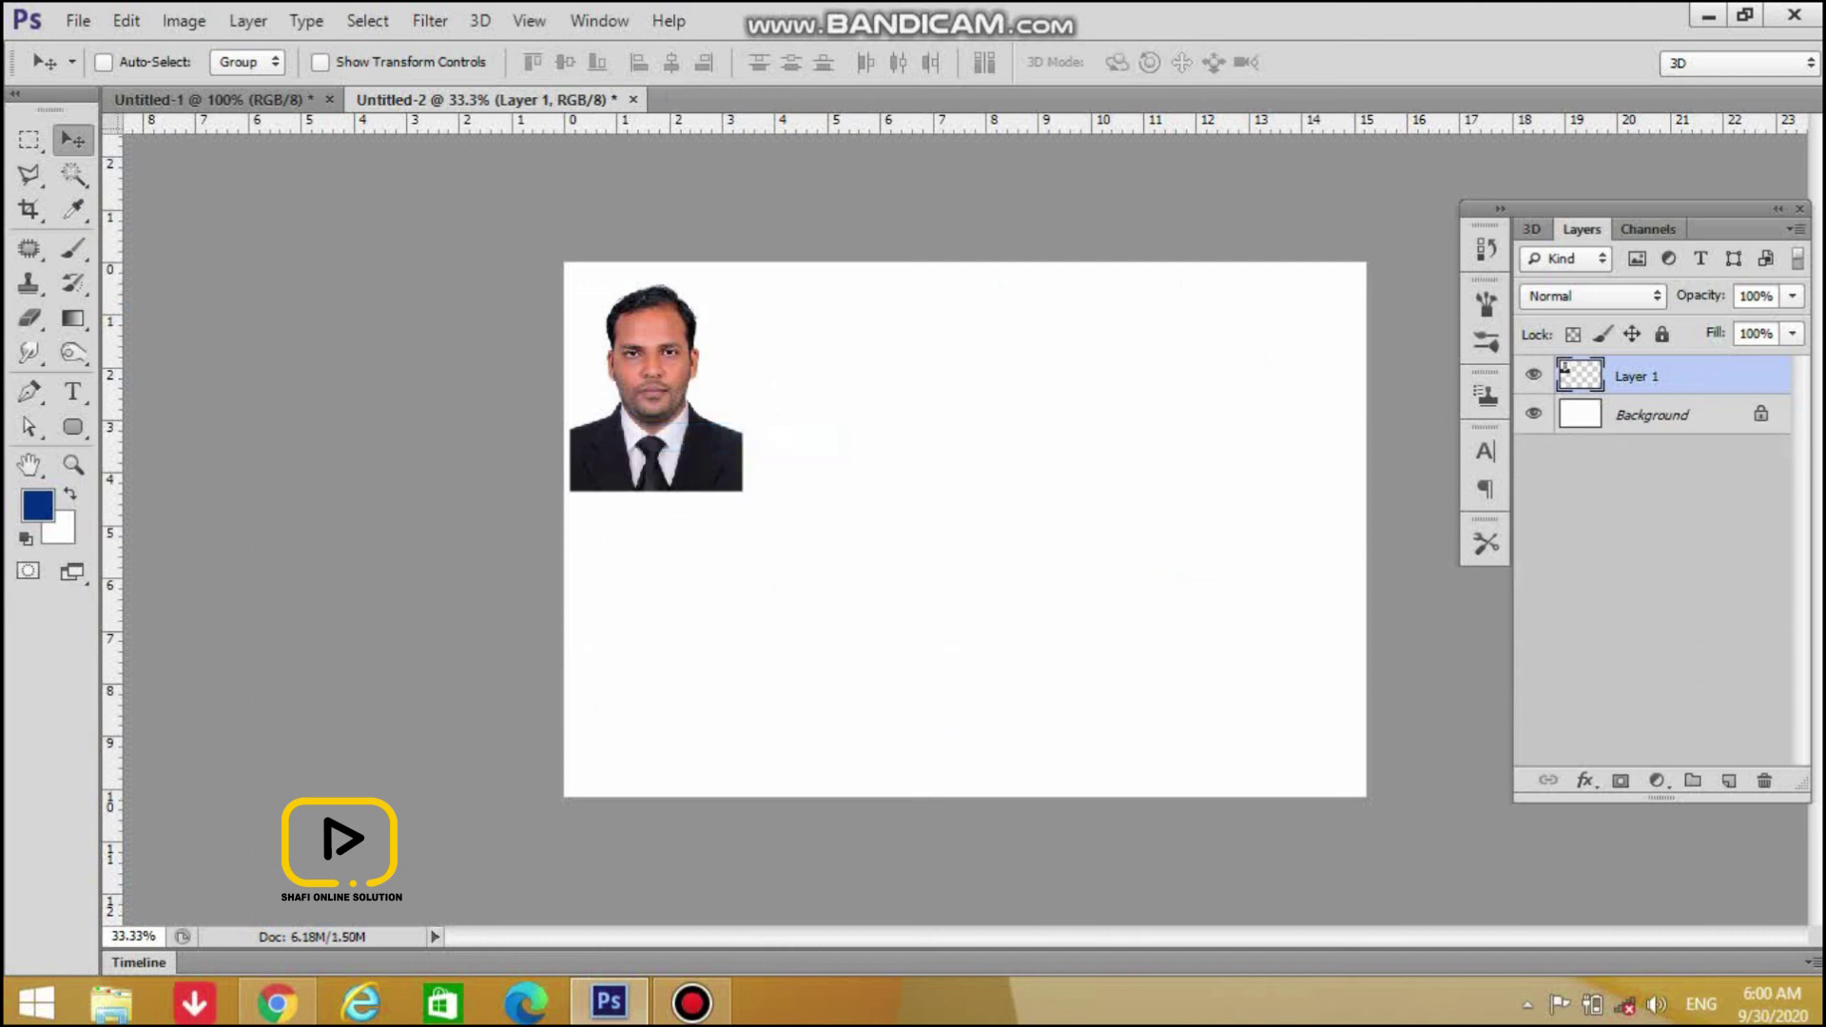
Add a 2 px black outside stroke to the photo on Layer 1
{"action": "left_click", "coordinate": [1584, 779]}
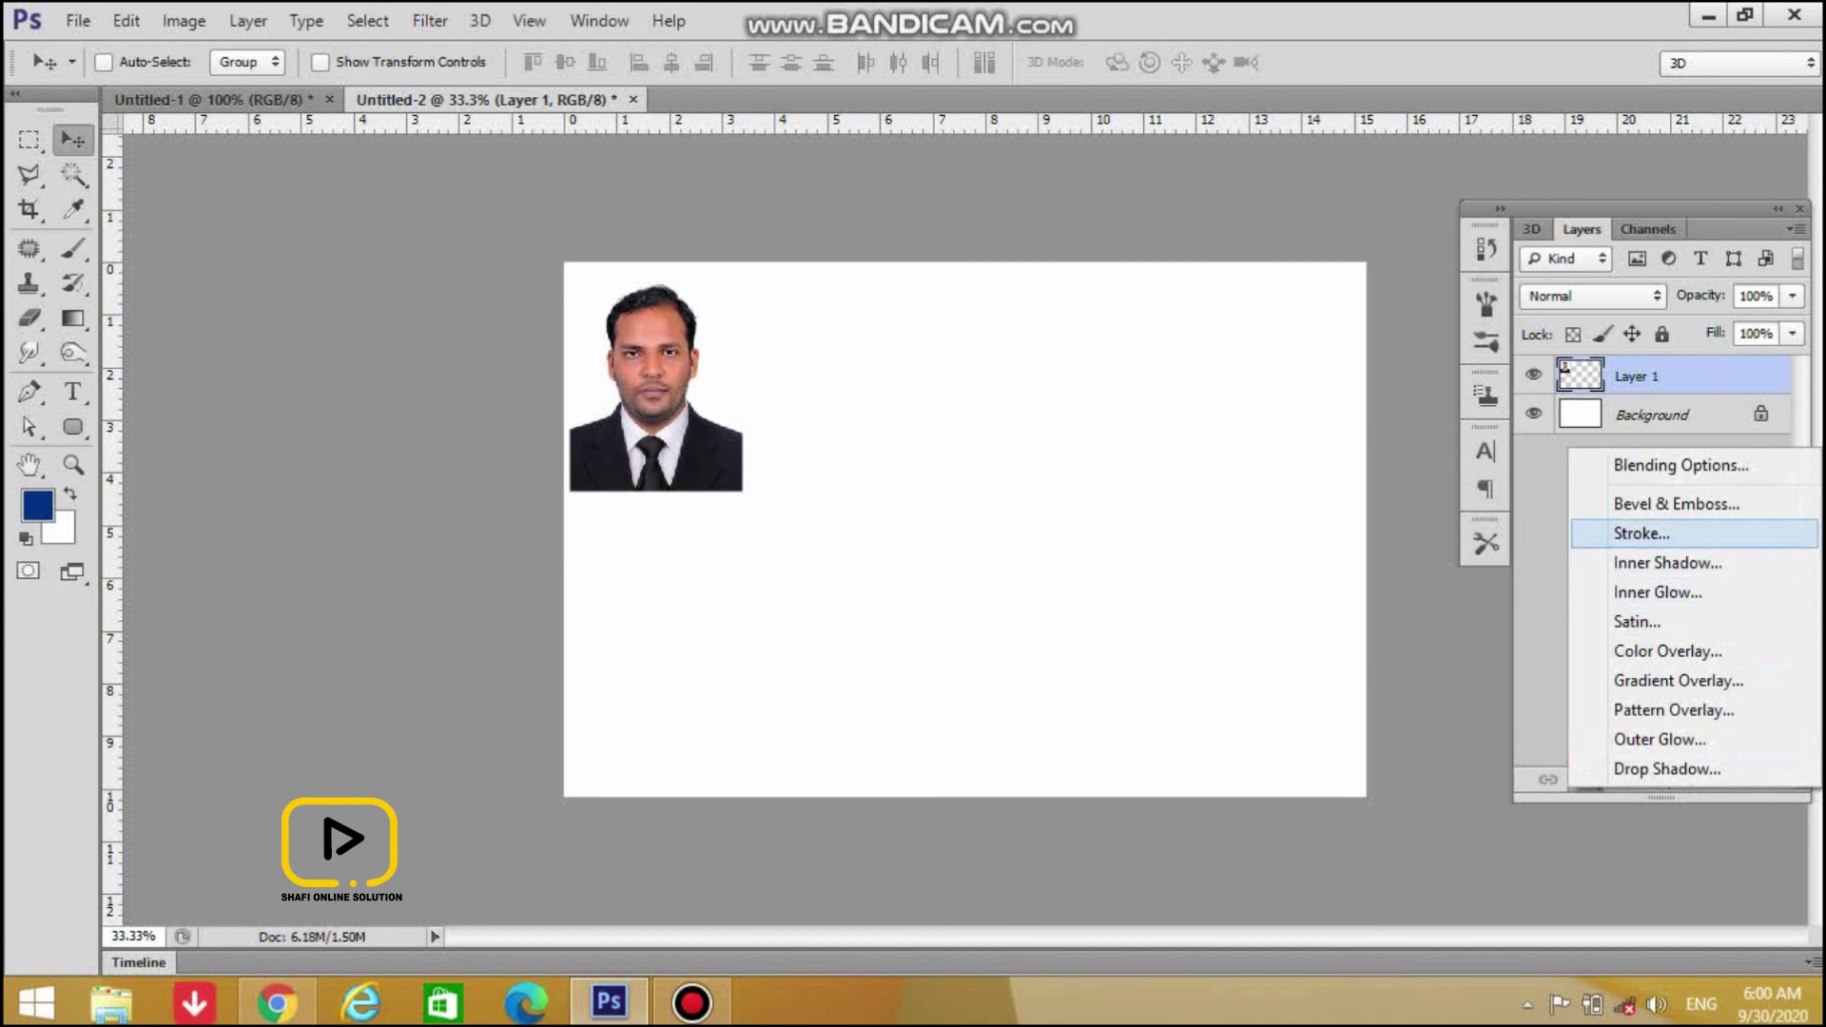
{"action": "left_click", "coordinate": [1642, 533]}
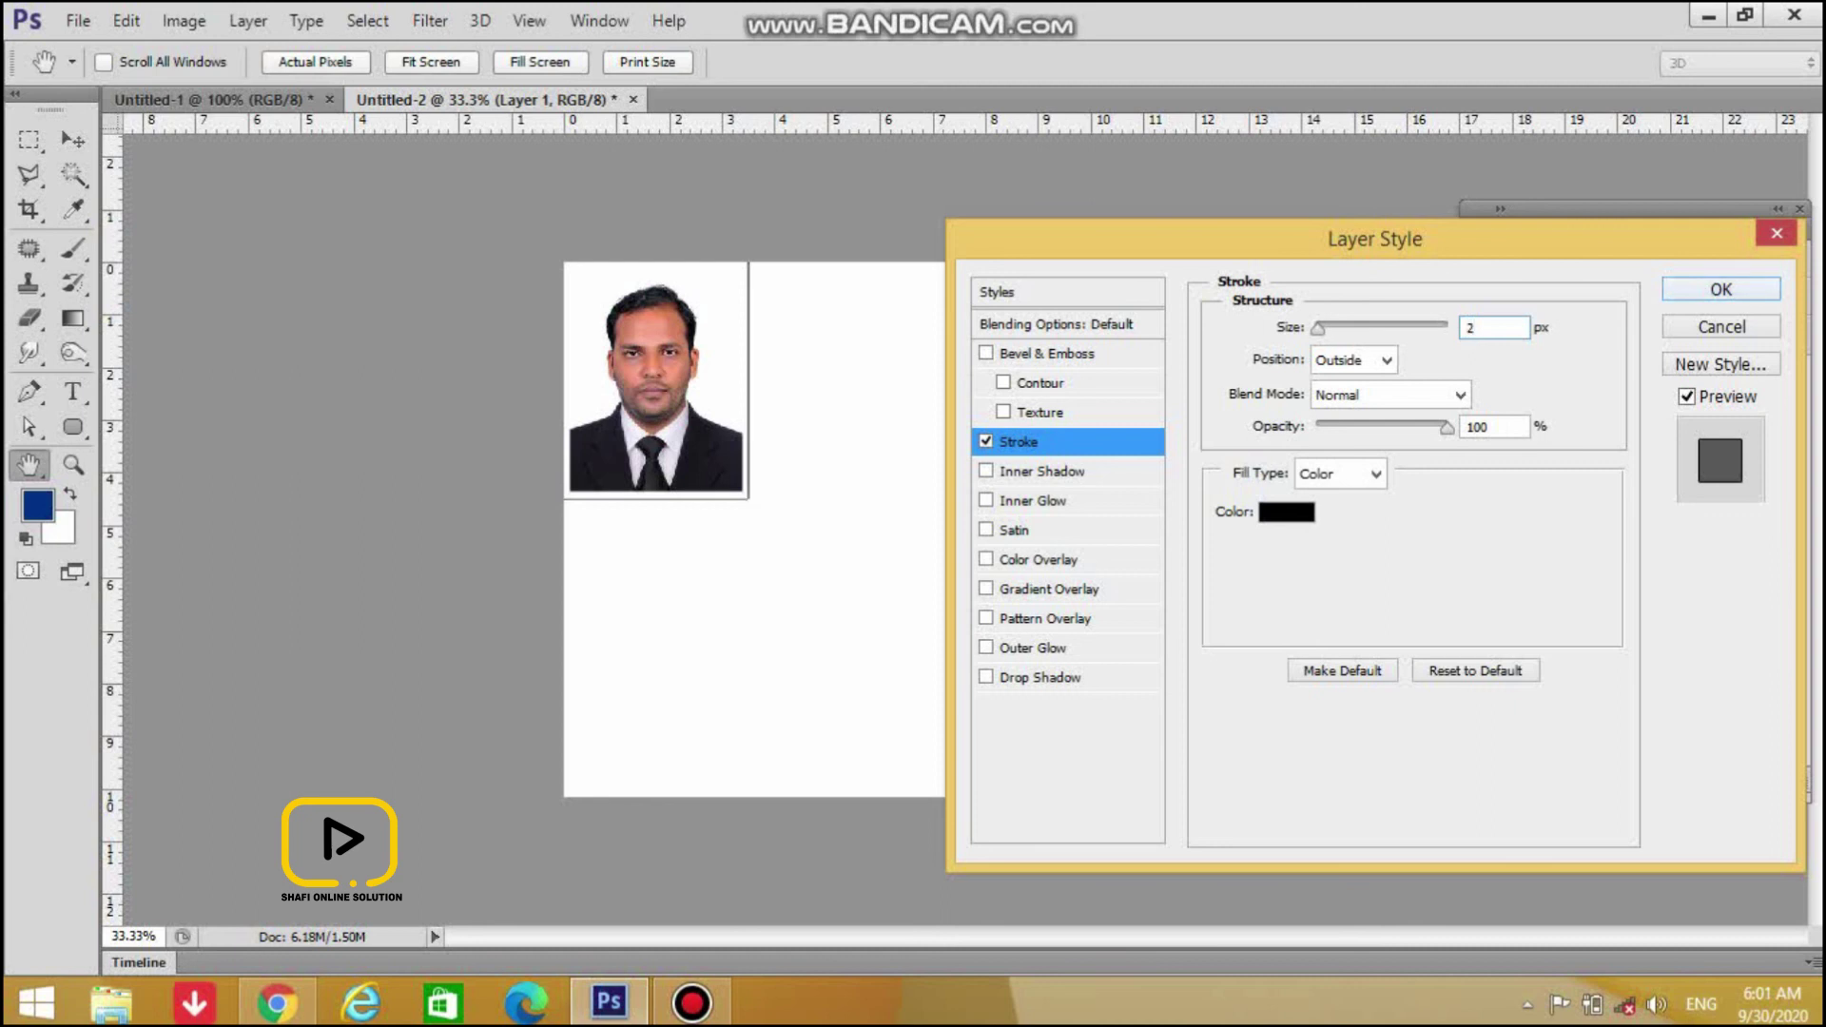
{"action": "key", "text": "Return"}
Nudge the outlined photo slightly right and down so its whole border lies inside the sheet
{"action": "right_click", "coordinate": [693, 409]}
{"action": "left_click", "coordinate": [718, 418]}
{"action": "key", "text": "Right"}
{"action": "key", "text": "Right"}
{"action": "key", "text": "Right"}
{"action": "key", "text": "Right"}
{"action": "key", "text": "Right"}
{"action": "key", "text": "Right"}
{"action": "key", "text": "Down"}
{"action": "key", "text": "Down"}
{"action": "key", "text": "Down"}
{"action": "key", "text": "Down"}
{"action": "key", "text": "Down"}
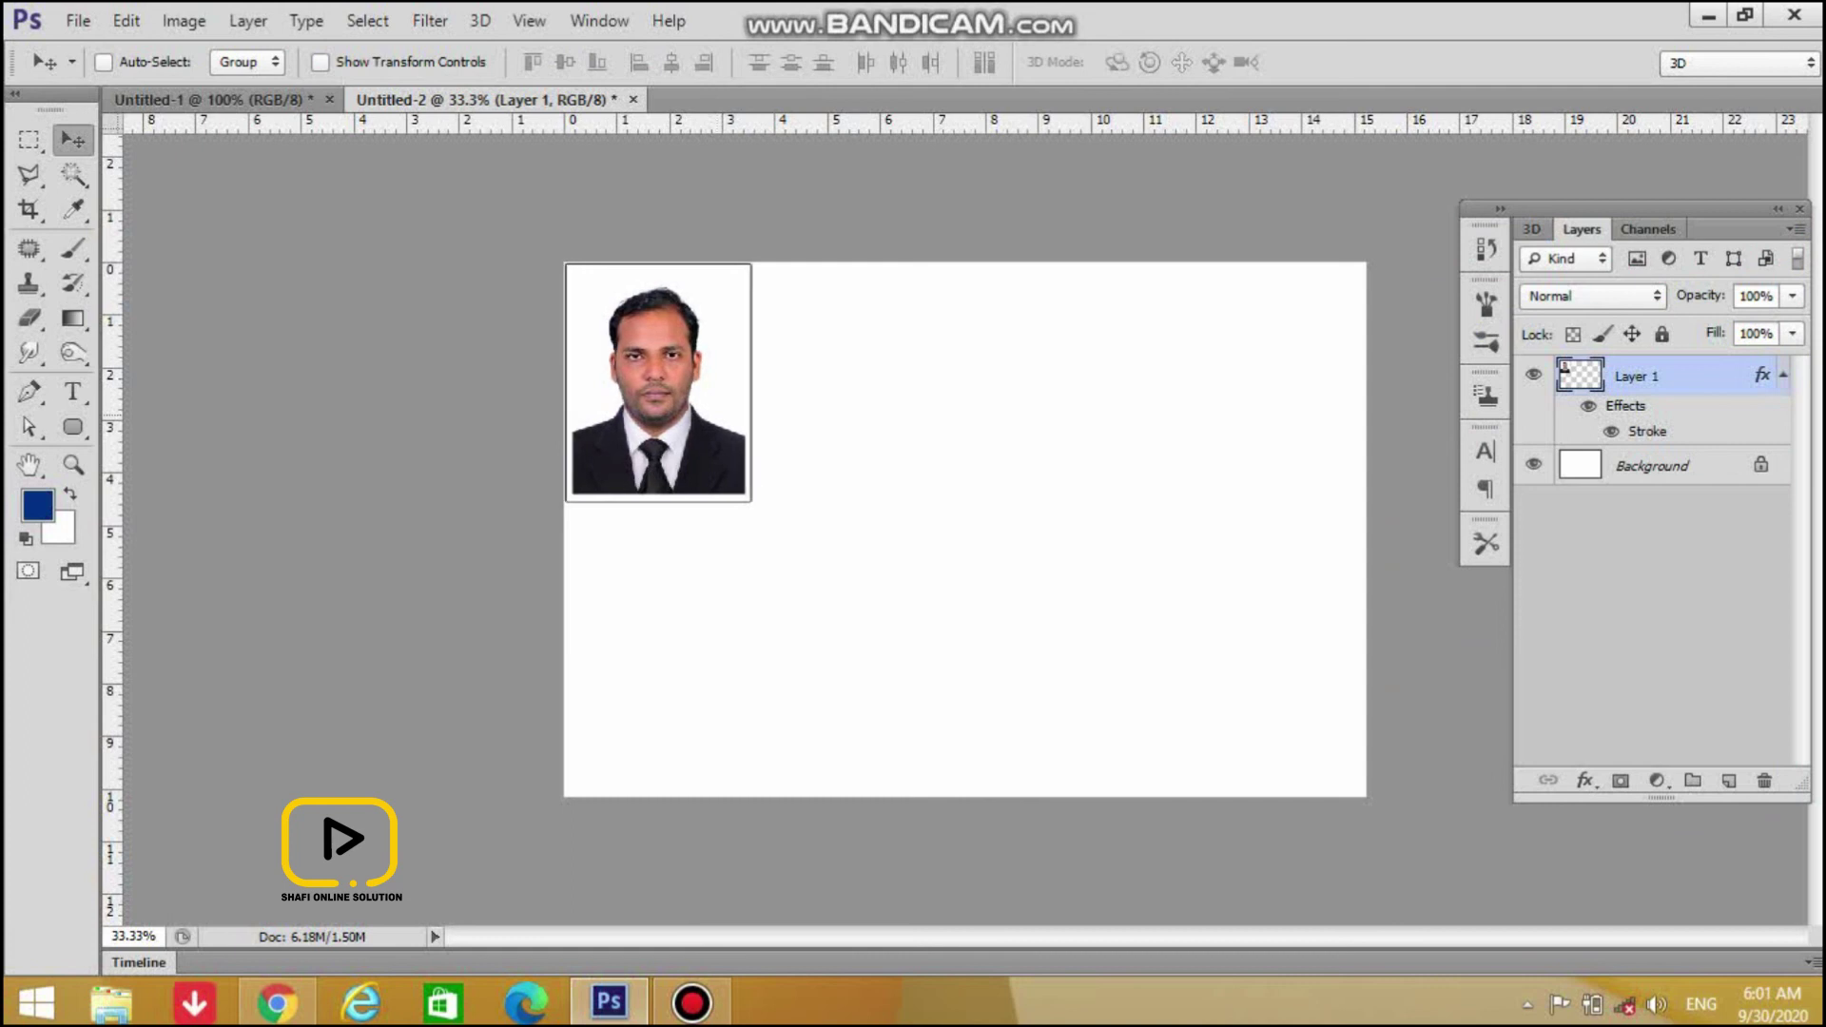
Duplicate the outlined photo into an adjoining row of four and copy the whole row directly beneath it
{"action": "left_click_drag", "start_coordinate": [714, 350], "coordinate": [1074, 375]}
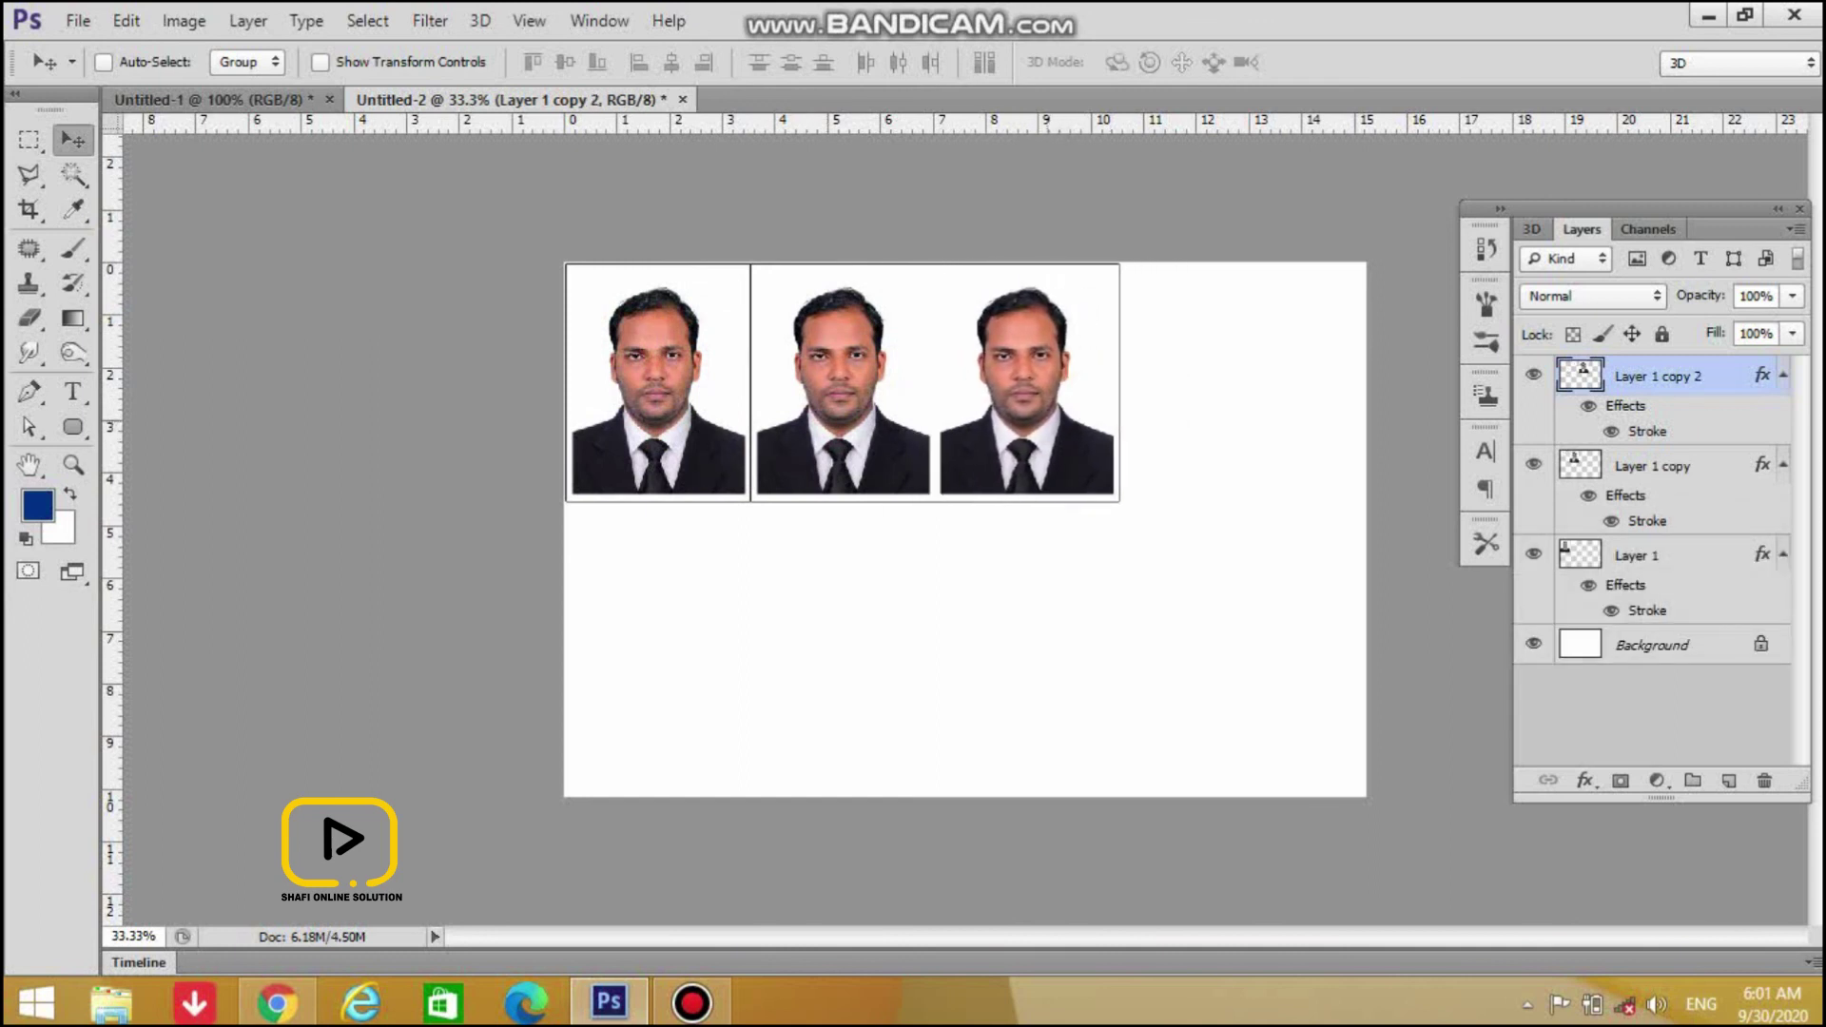
{"action": "left_click_drag", "start_coordinate": [1074, 375], "coordinate": [1212, 379]}
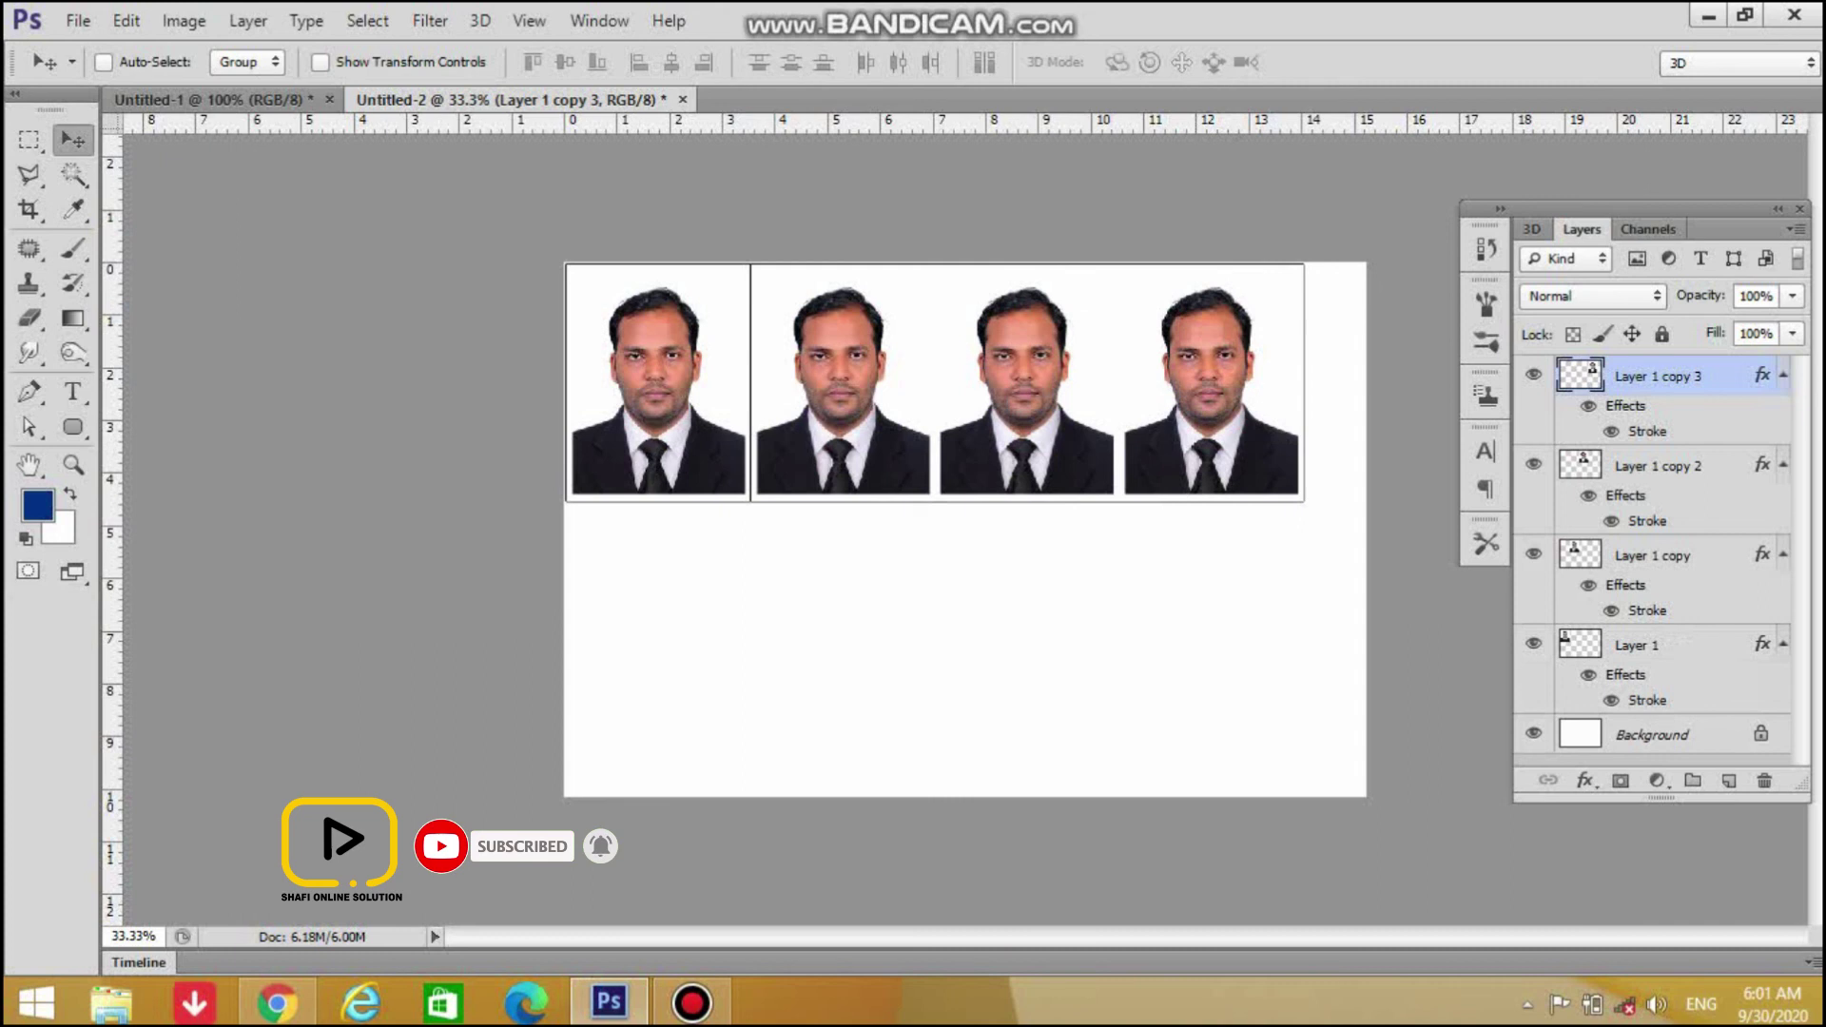
{"action": "left_click", "coordinate": [1635, 645], "text": "shift"}
{"action": "left_click_drag", "start_coordinate": [1016, 324], "coordinate": [1020, 570]}
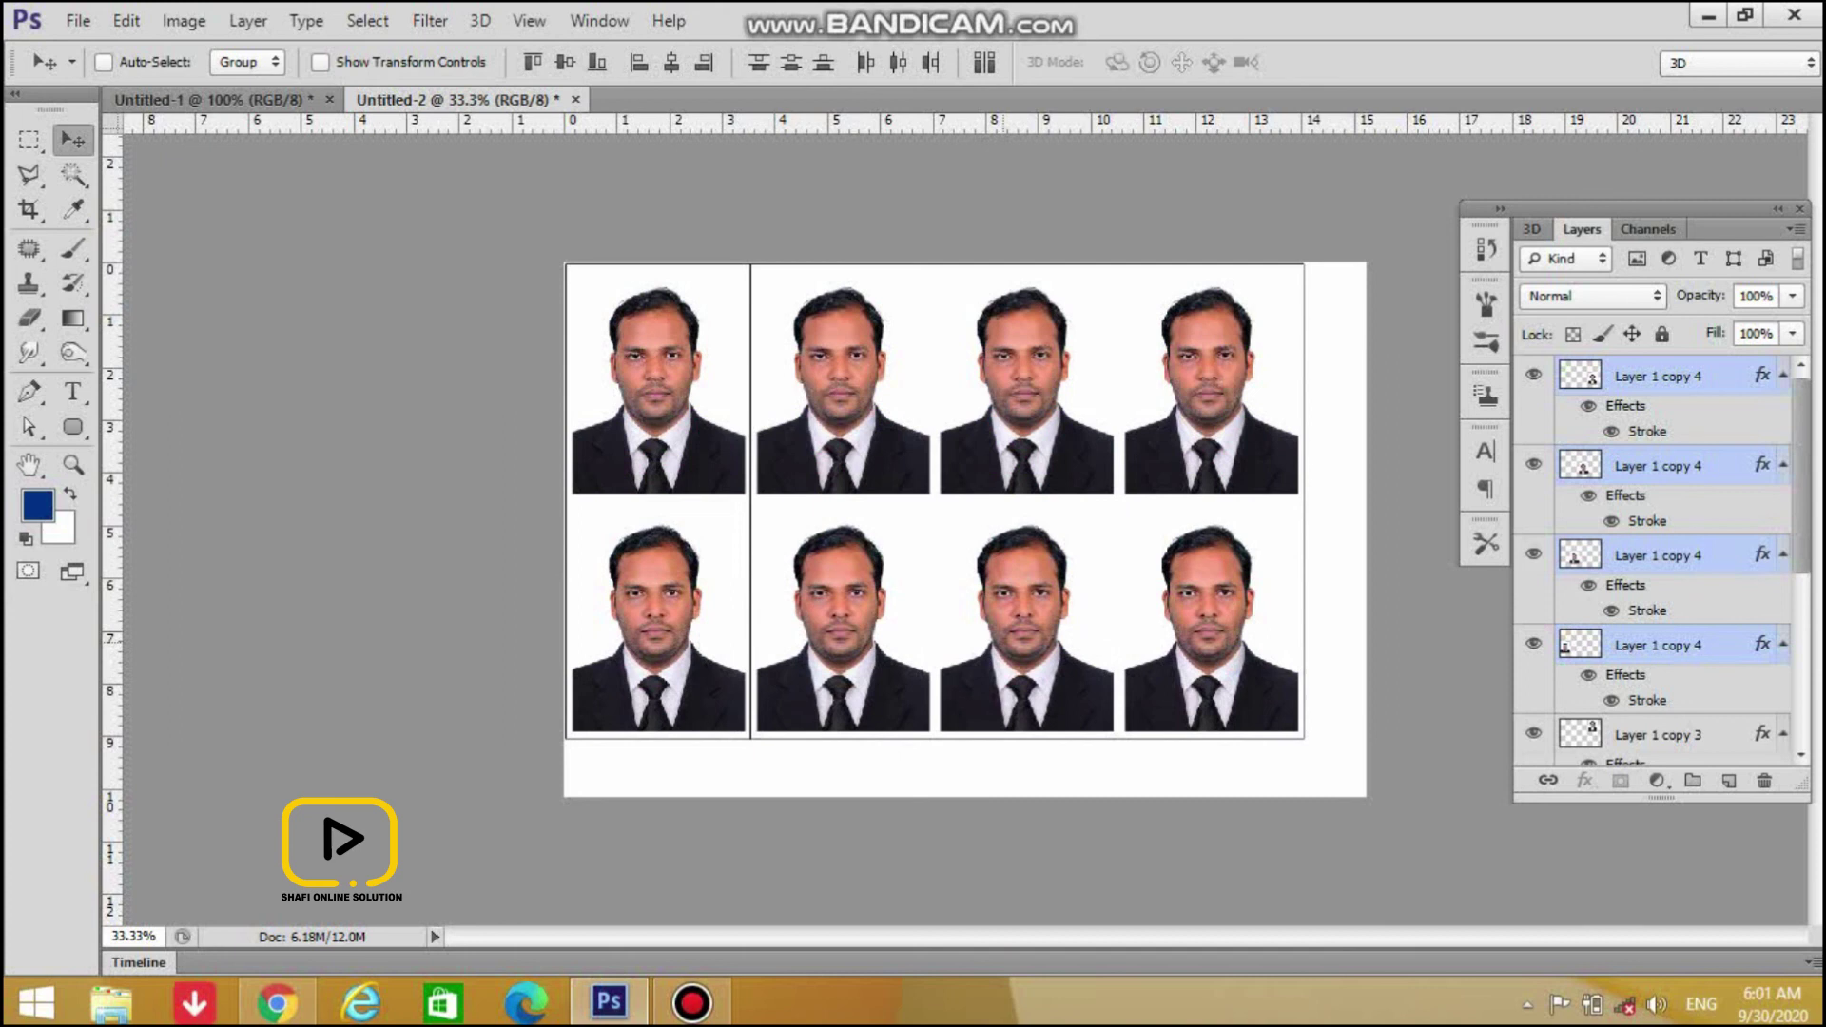
{"action": "key", "text": "ctrl+plus"}
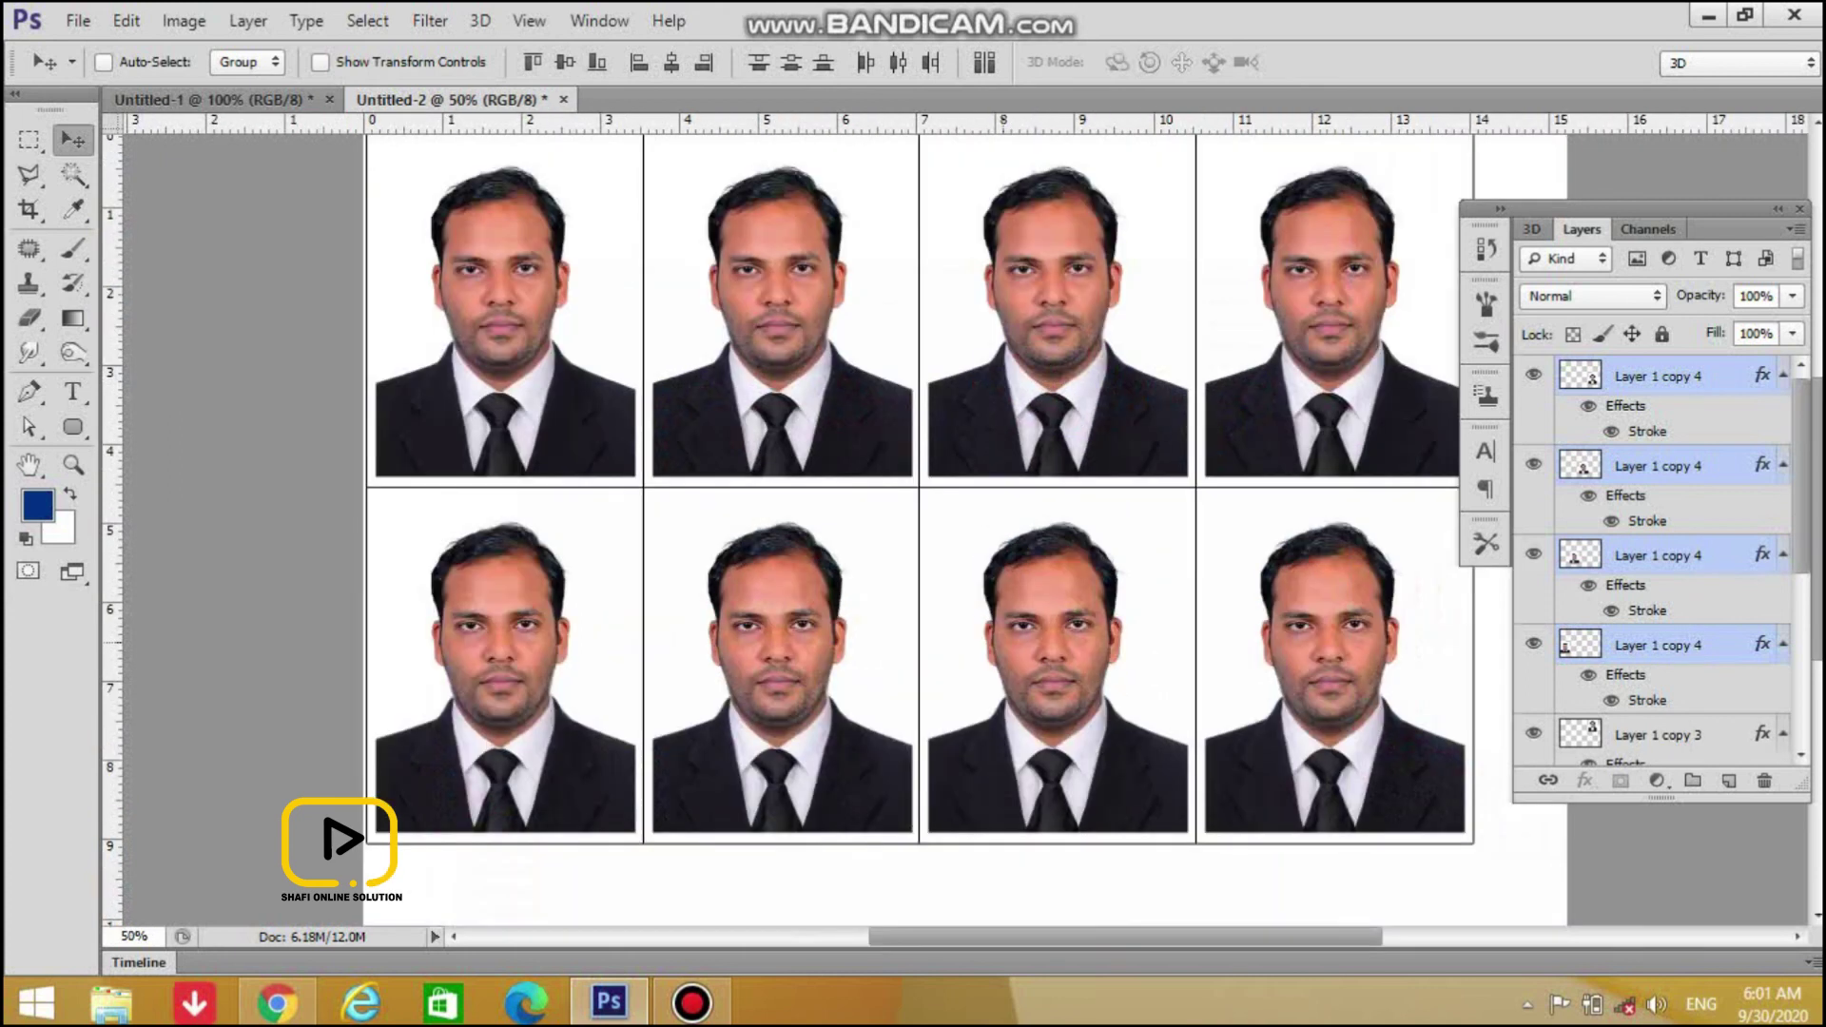
{"action": "key", "text": "ctrl+minus"}
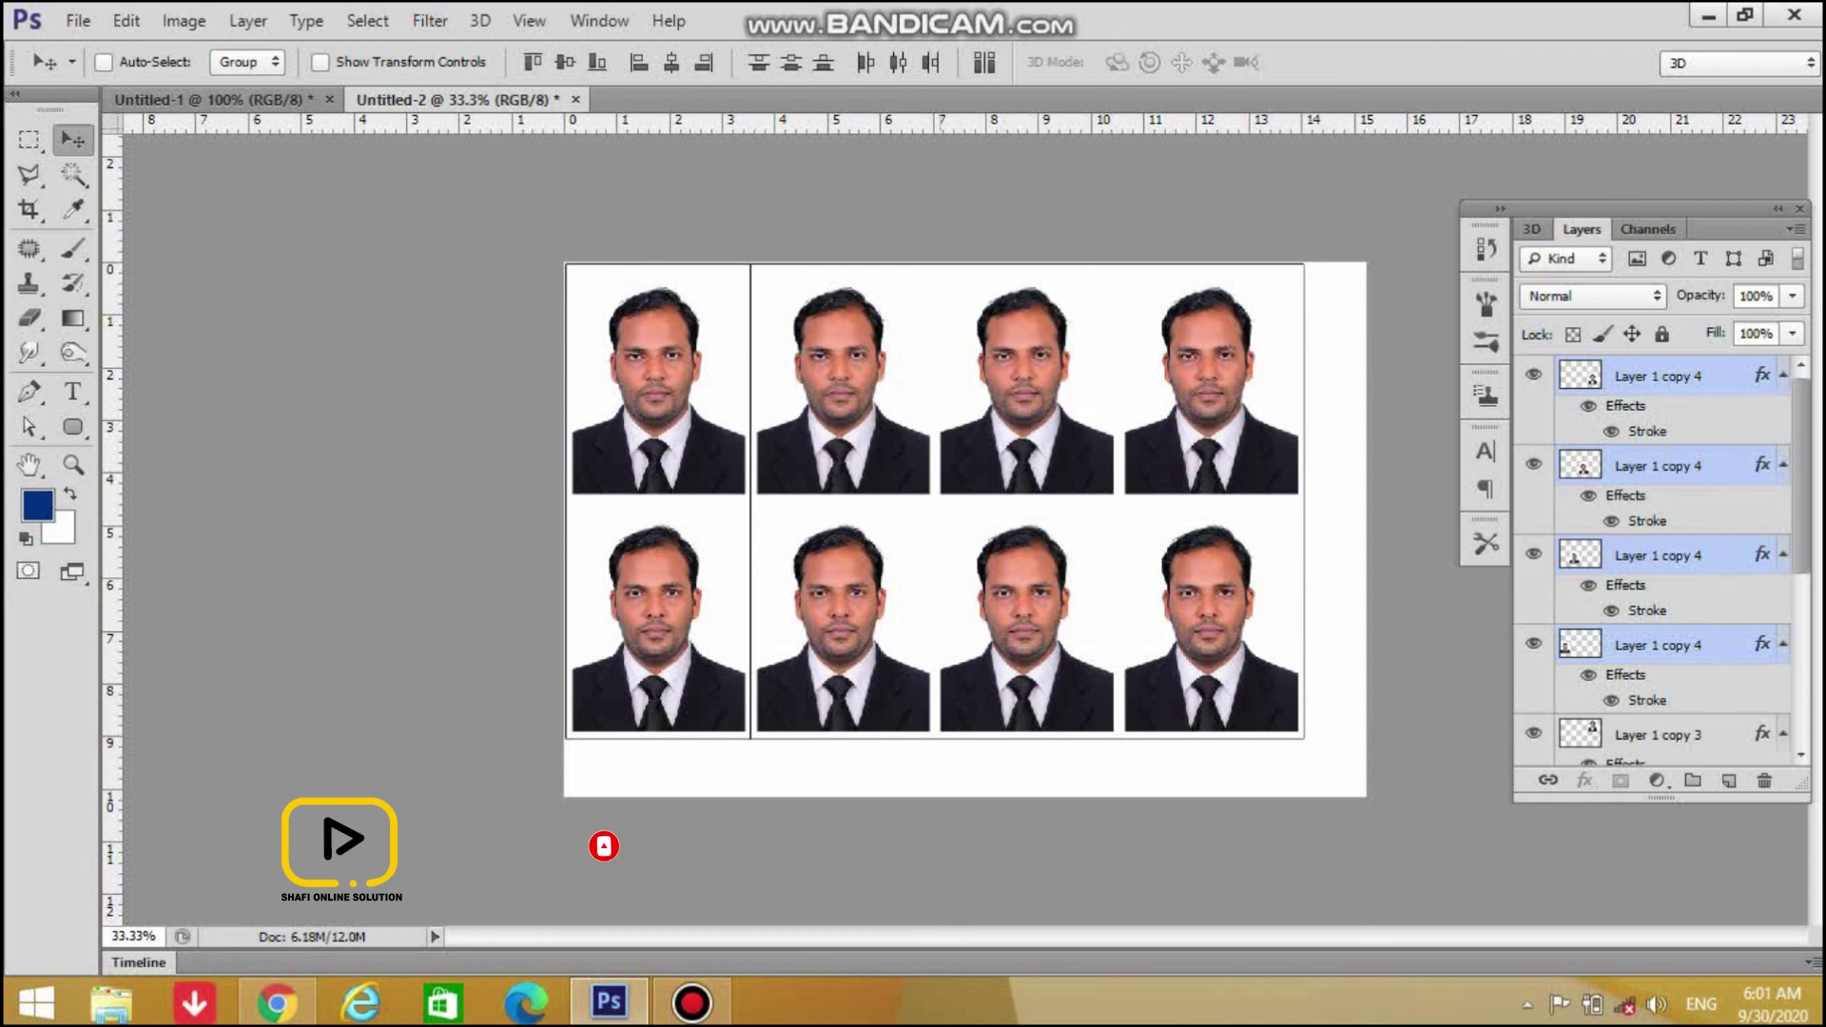
{"action": "mouse_move", "coordinate": [692, 1003]}
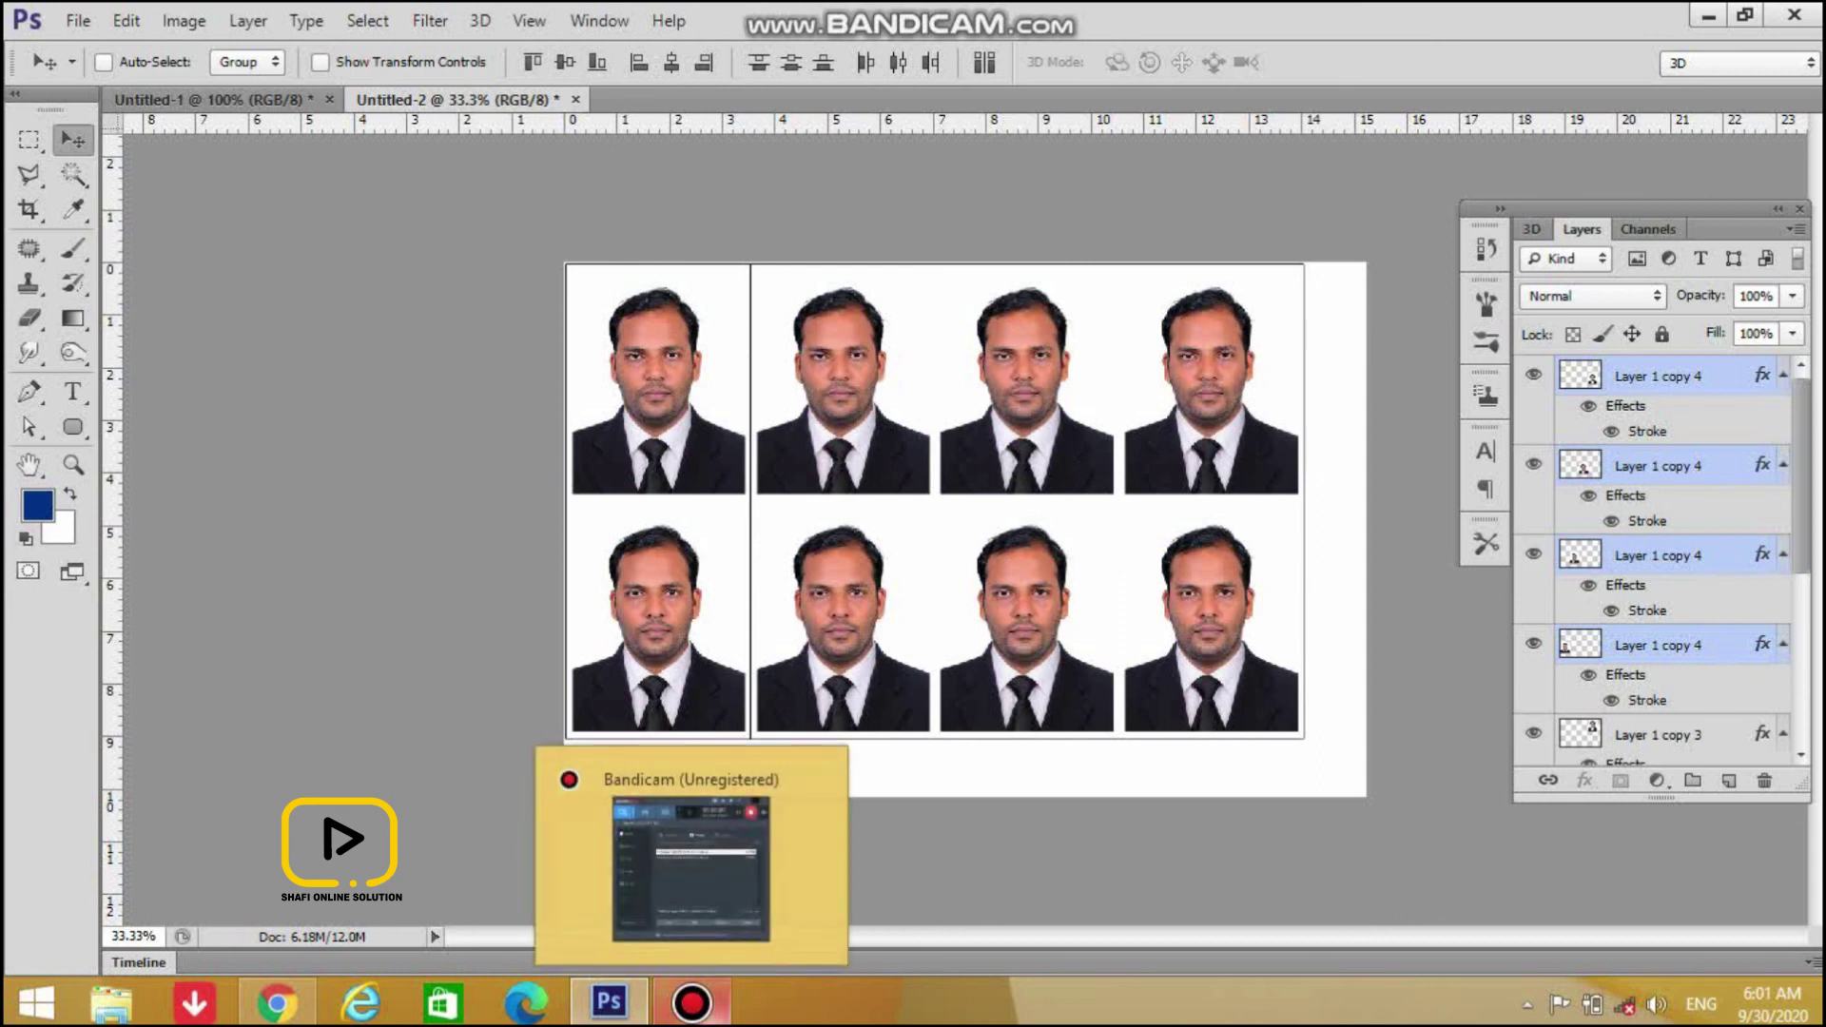